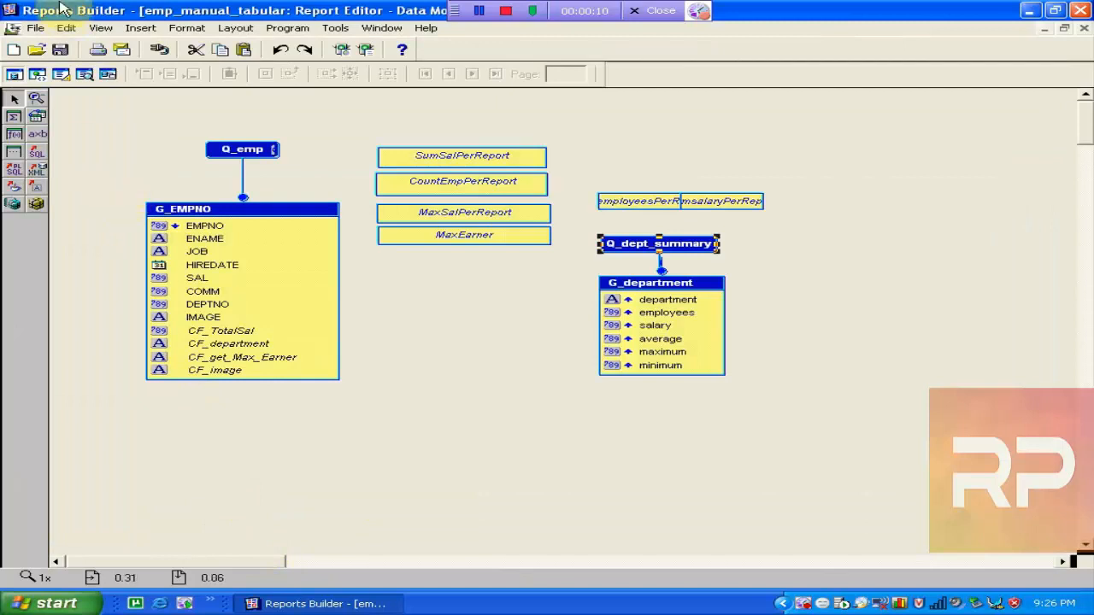
- Save the report and start the Reports Developer OC4J instance from Oracle Developer Suite - OraDevHome, minimizing its console window
{"action": "left_click", "coordinate": [61, 51]}
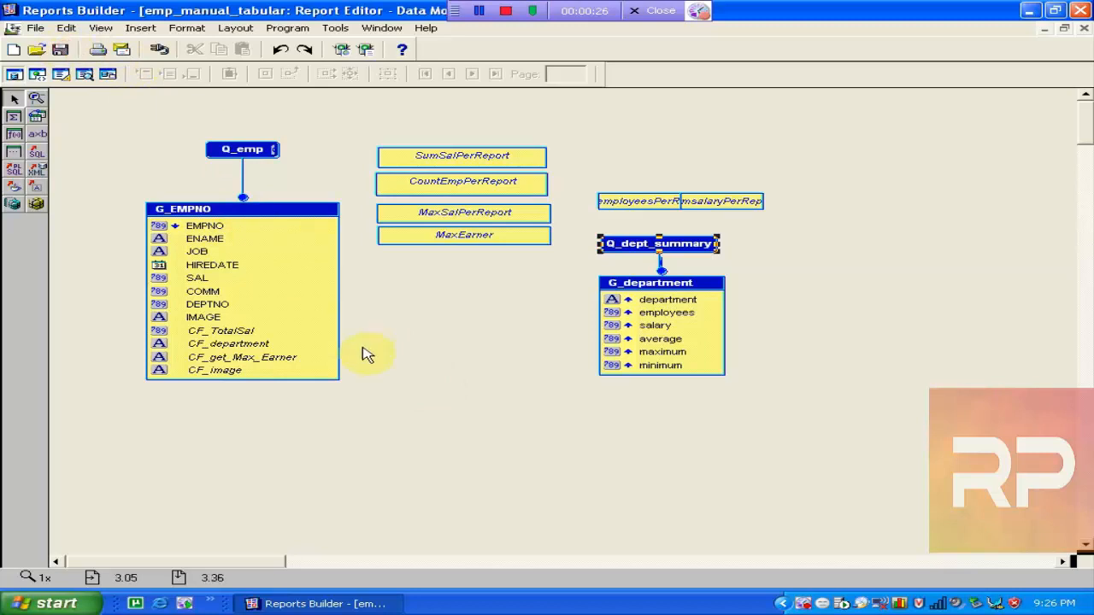
{"action": "left_click", "coordinate": [56, 605]}
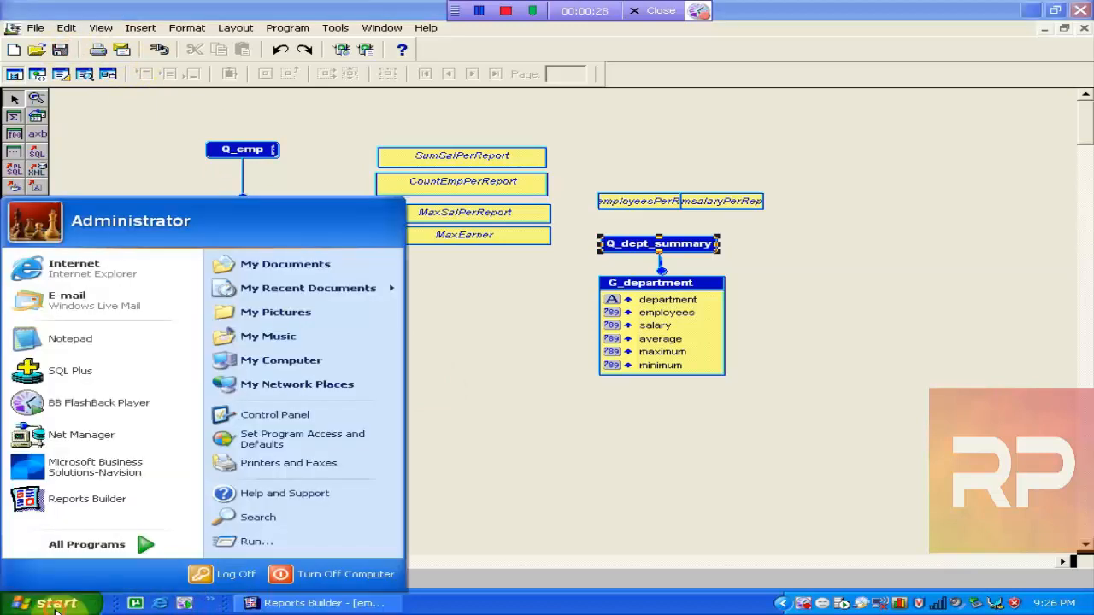
{"action": "left_click", "coordinate": [171, 554]}
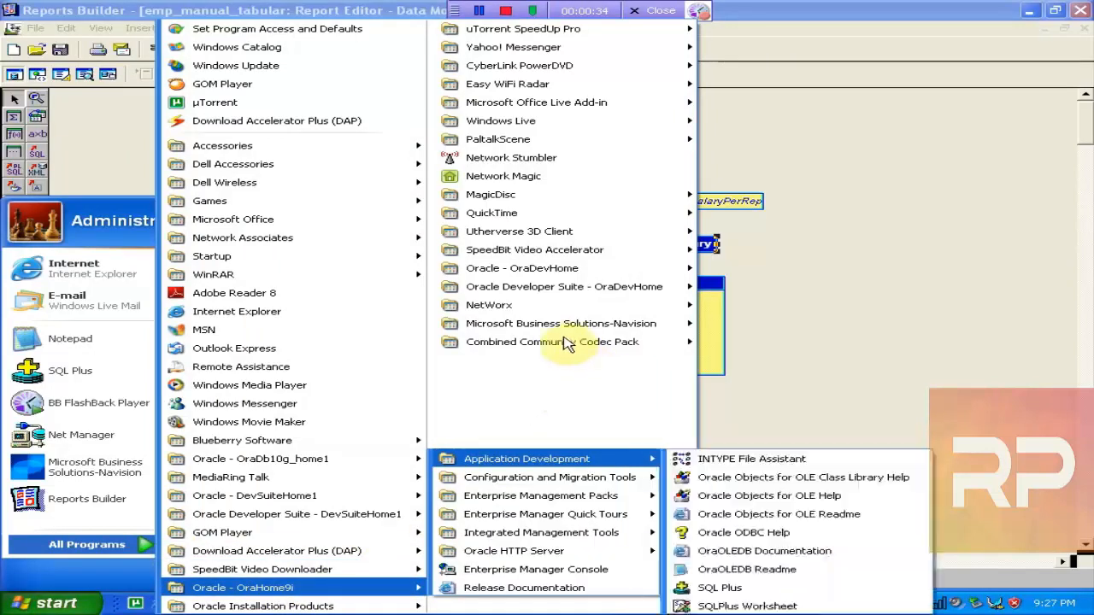
{"action": "mouse_move", "coordinate": [603, 293]}
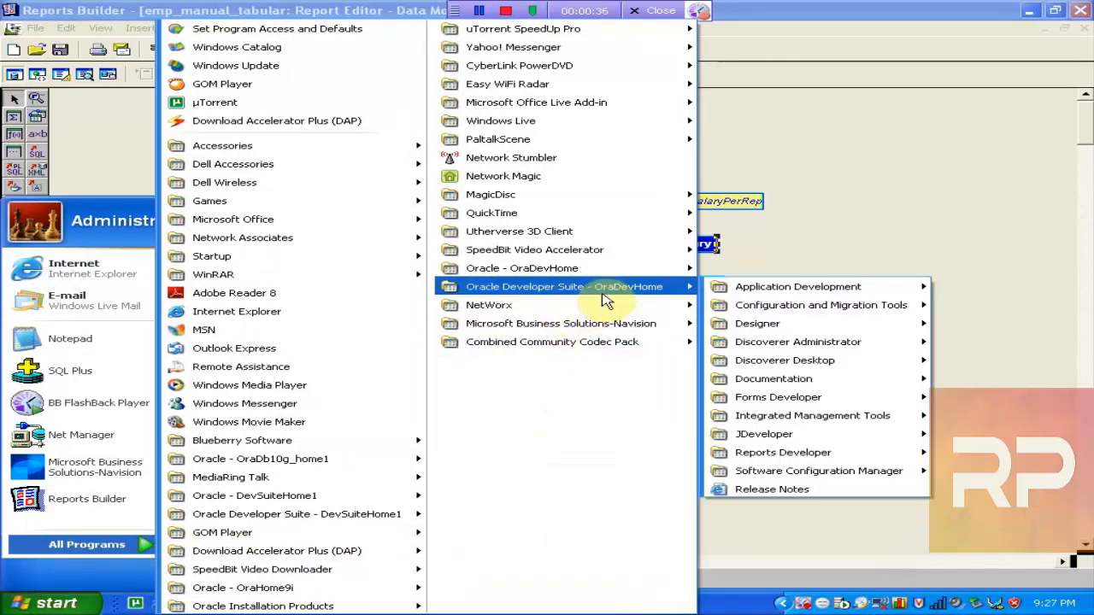
{"action": "mouse_move", "coordinate": [767, 458]}
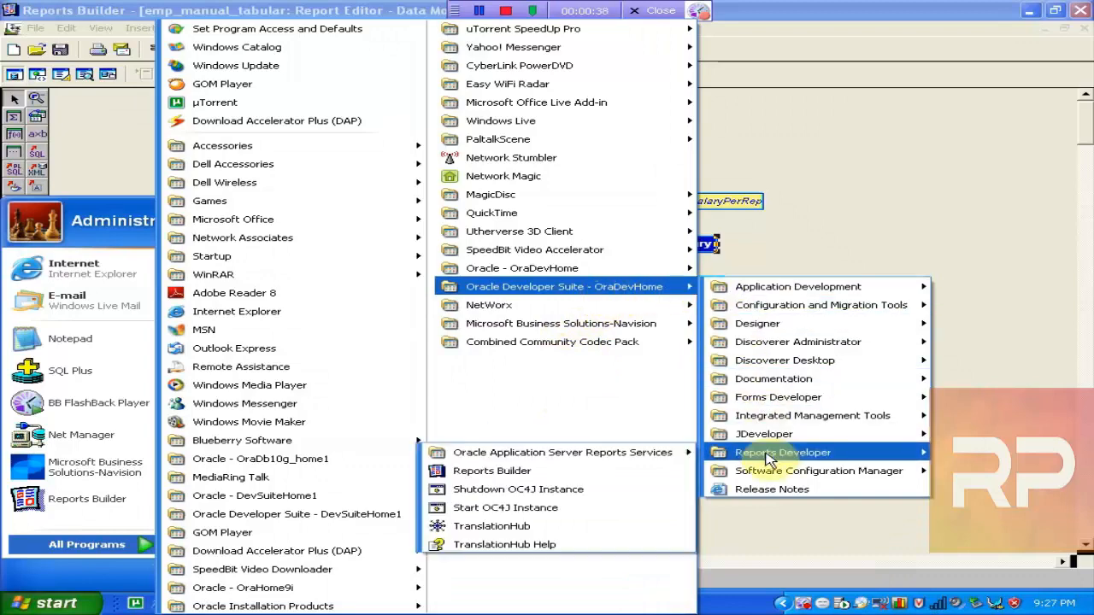
{"action": "left_click", "coordinate": [550, 510]}
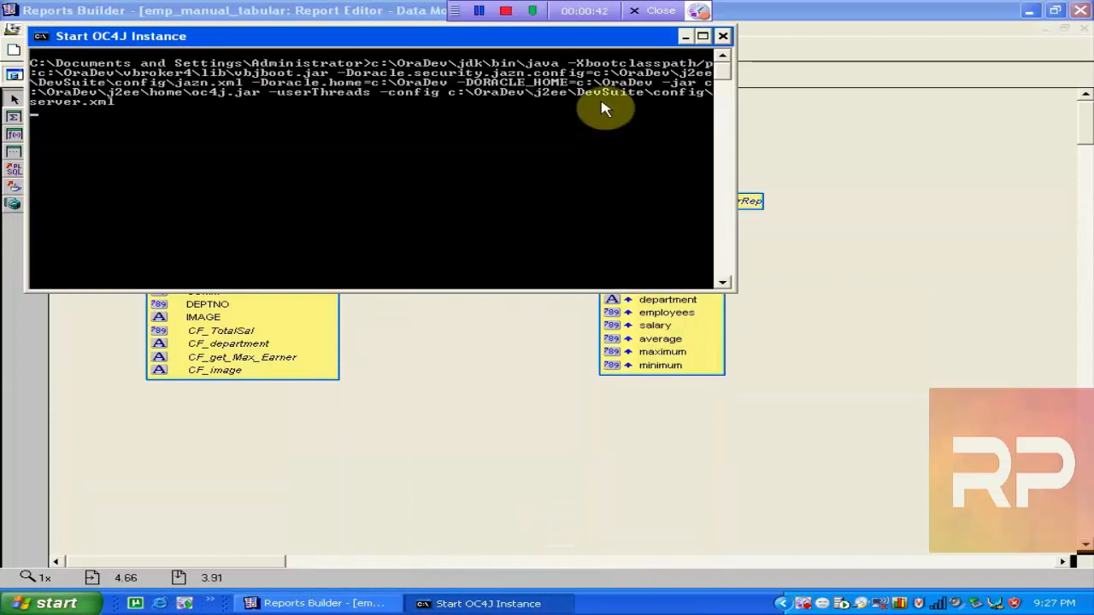
{"action": "left_click", "coordinate": [685, 38]}
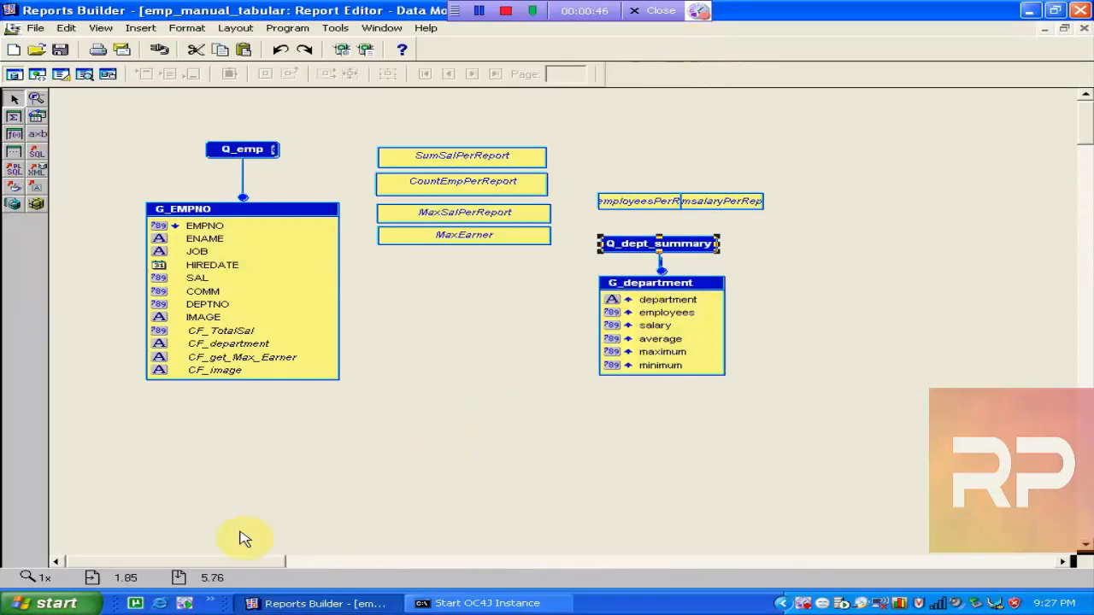
- Launch Internet Explorer and copy the whole report URL from url.txt in D:\reports
{"action": "left_click", "coordinate": [160, 604]}
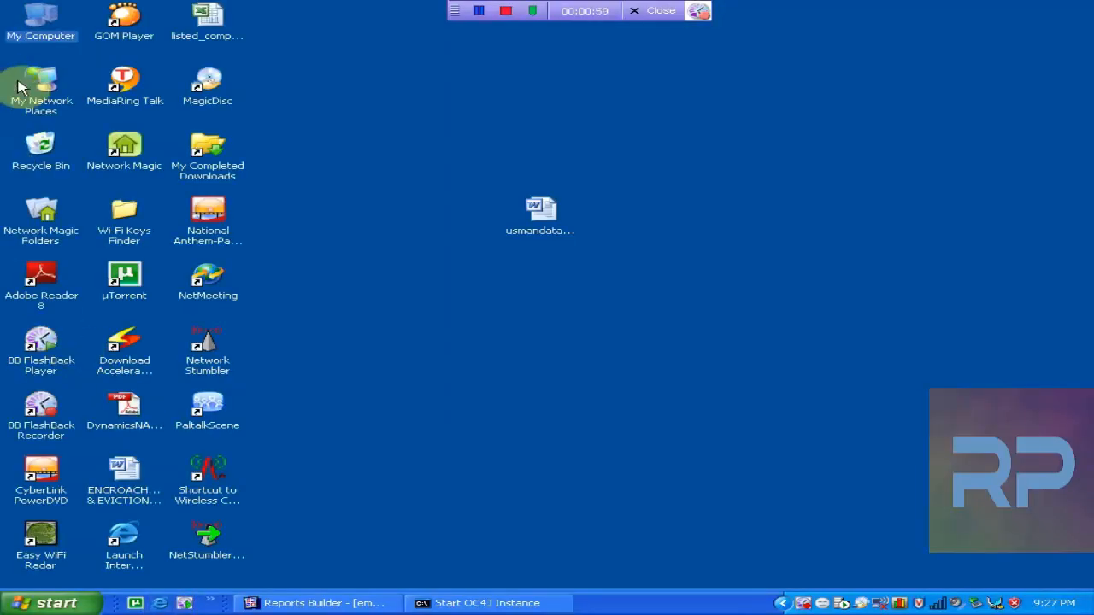
{"action": "double_click", "coordinate": [57, 41]}
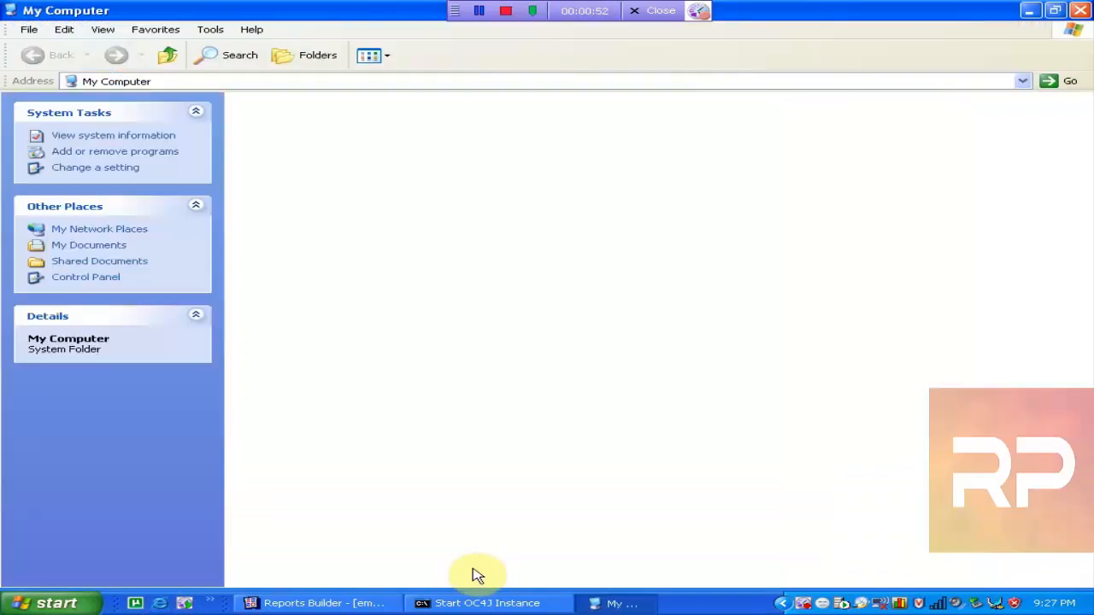
{"action": "left_click", "coordinate": [438, 331]}
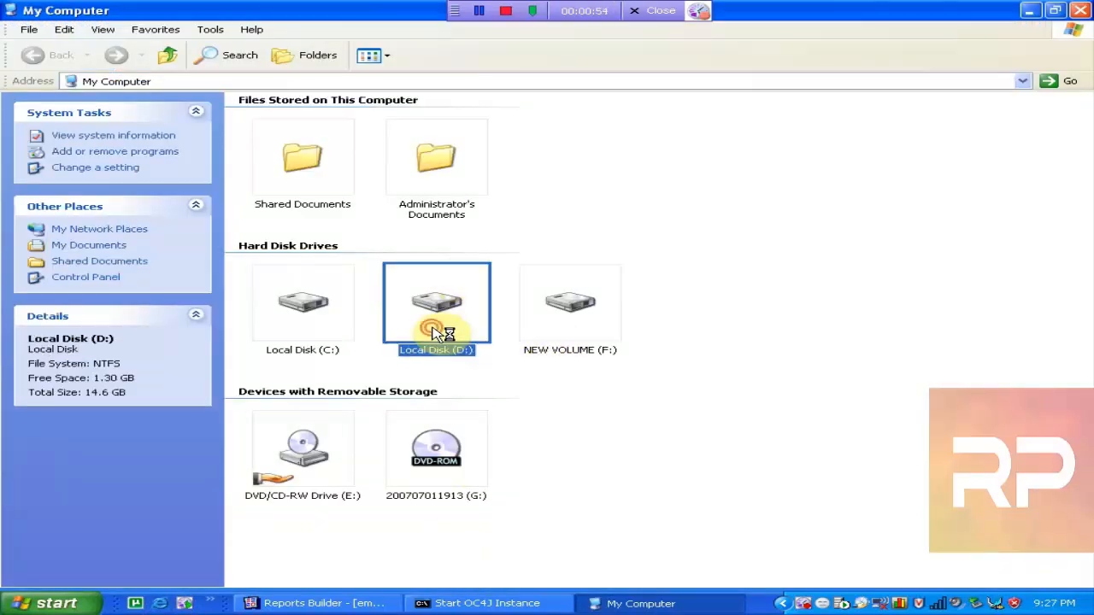
{"action": "double_click", "coordinate": [438, 333]}
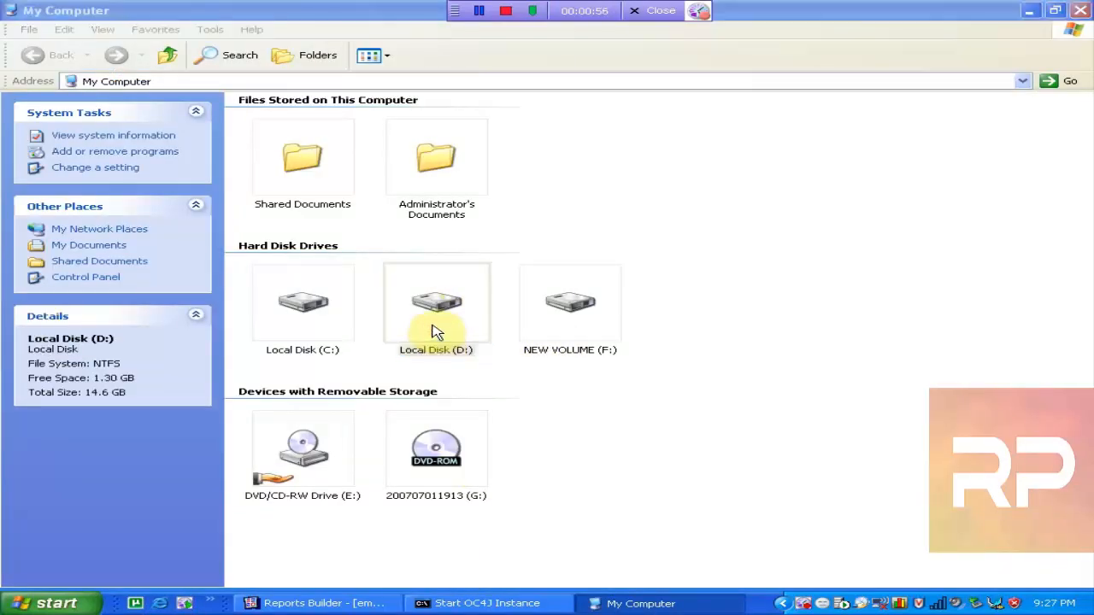
{"action": "double_click", "coordinate": [305, 255]}
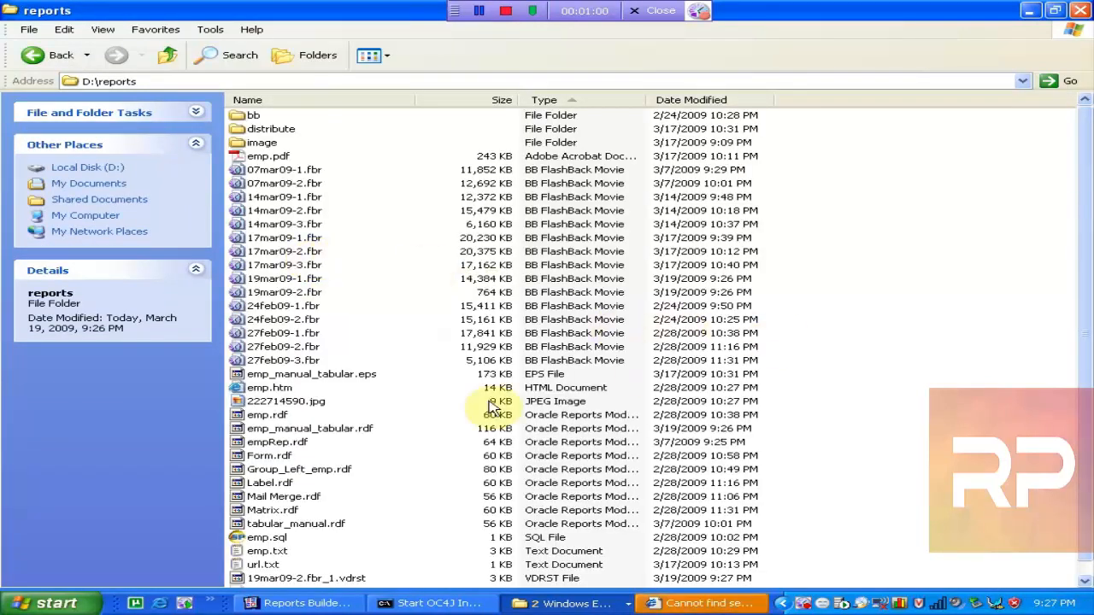
{"action": "double_click", "coordinate": [260, 564]}
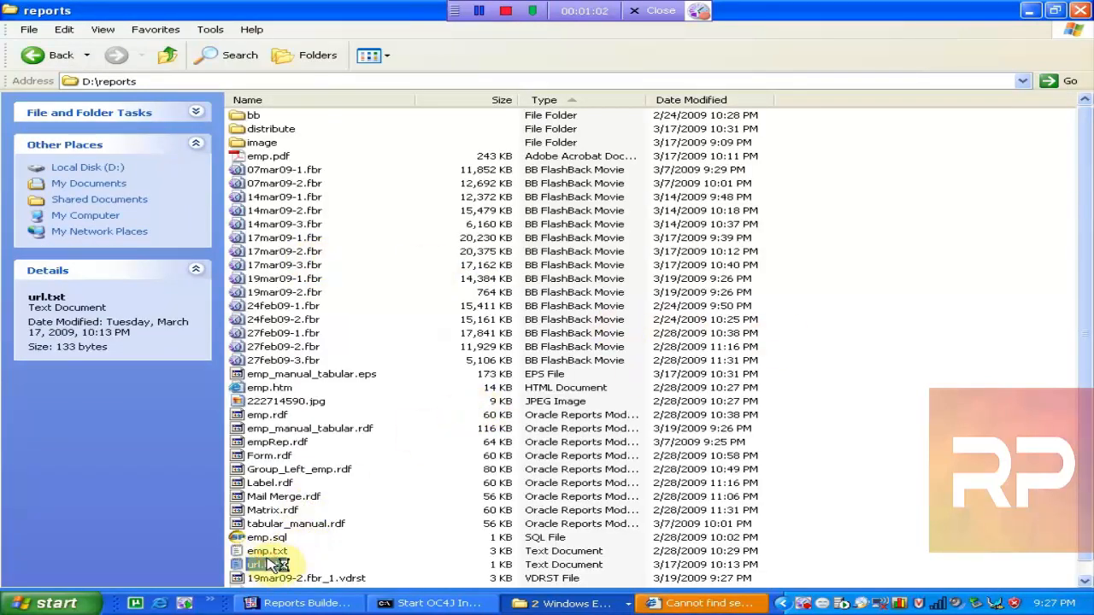
{"action": "key", "text": "ctrl+a"}
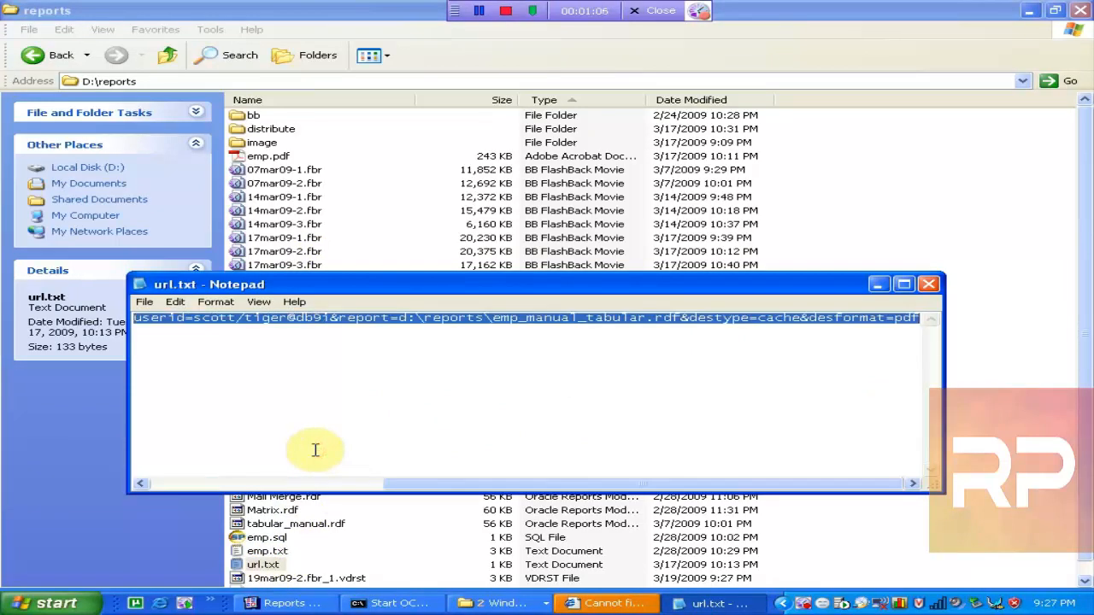
- Check the OC4J console, switch to Internet Explorer and load the copied emp_manual_tabular.rdf URL, which includes the database login and password
{"action": "left_click", "coordinate": [598, 604]}
{"action": "left_click", "coordinate": [431, 604]}
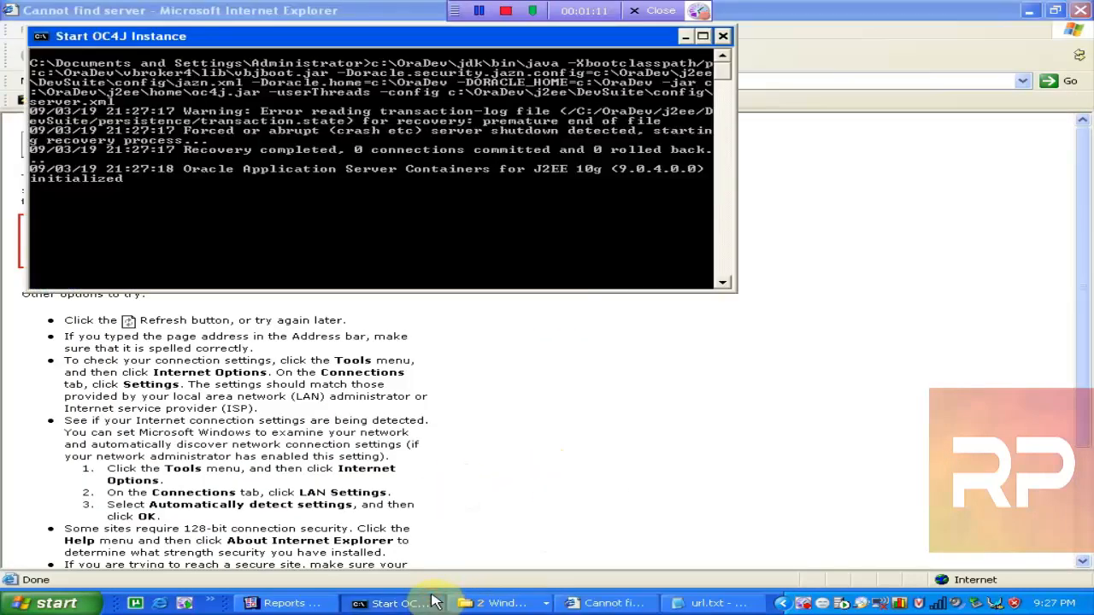
{"action": "left_click", "coordinate": [432, 603]}
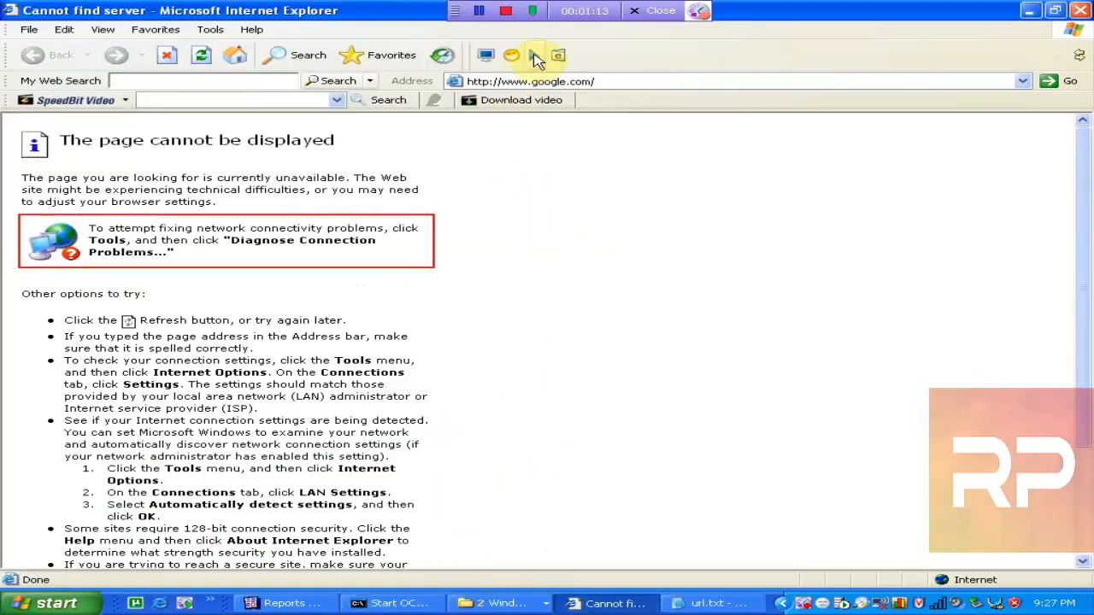
{"action": "left_click", "coordinate": [530, 82]}
{"action": "key", "text": "ctrl+v"}
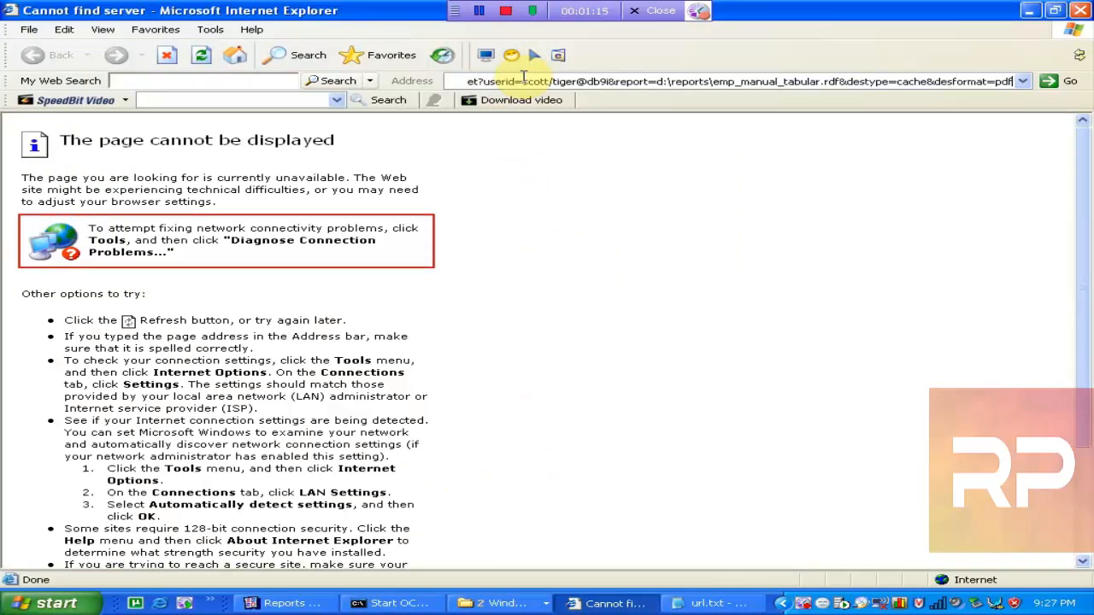
{"action": "key", "text": "Return"}
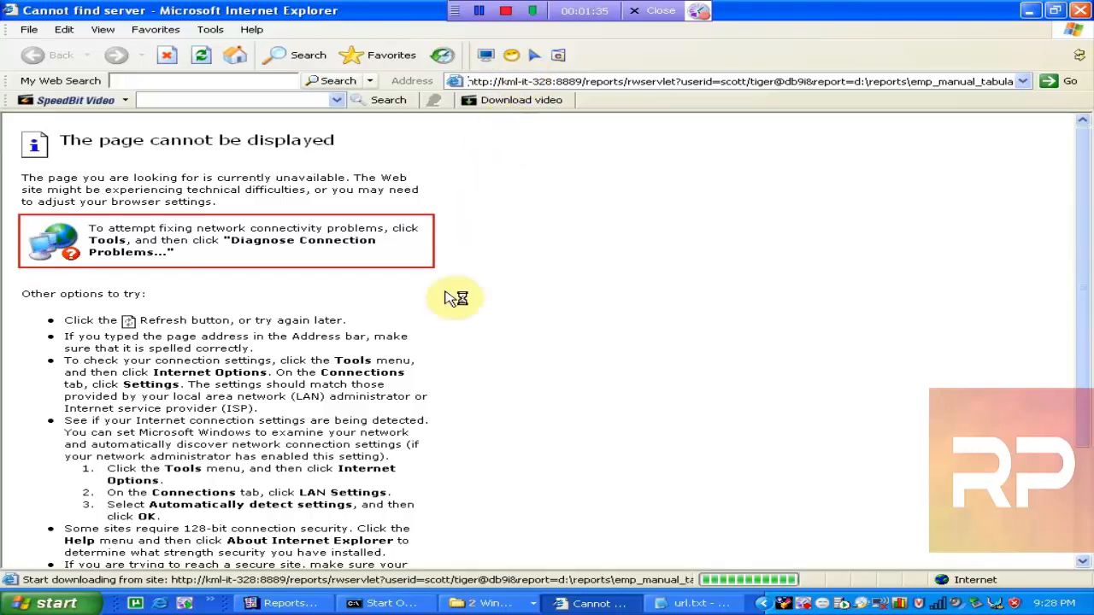
- Review the Employee Report in Internet Explorer, from the summary through the employee rows to the Department Wise Detail table
{"action": "left_click", "coordinate": [297, 605]}
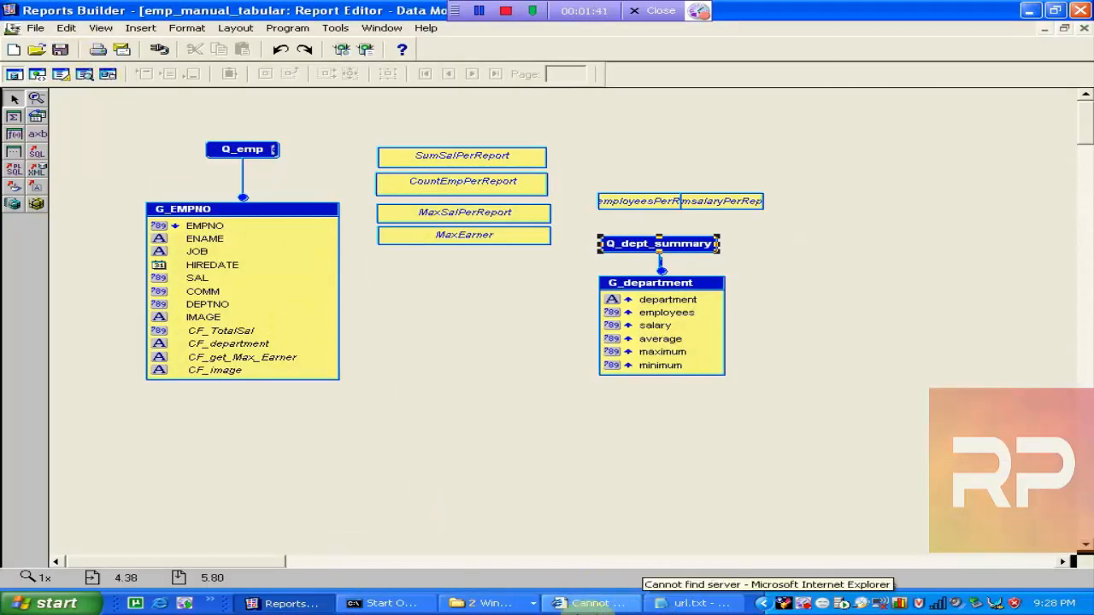
{"action": "left_click", "coordinate": [579, 605]}
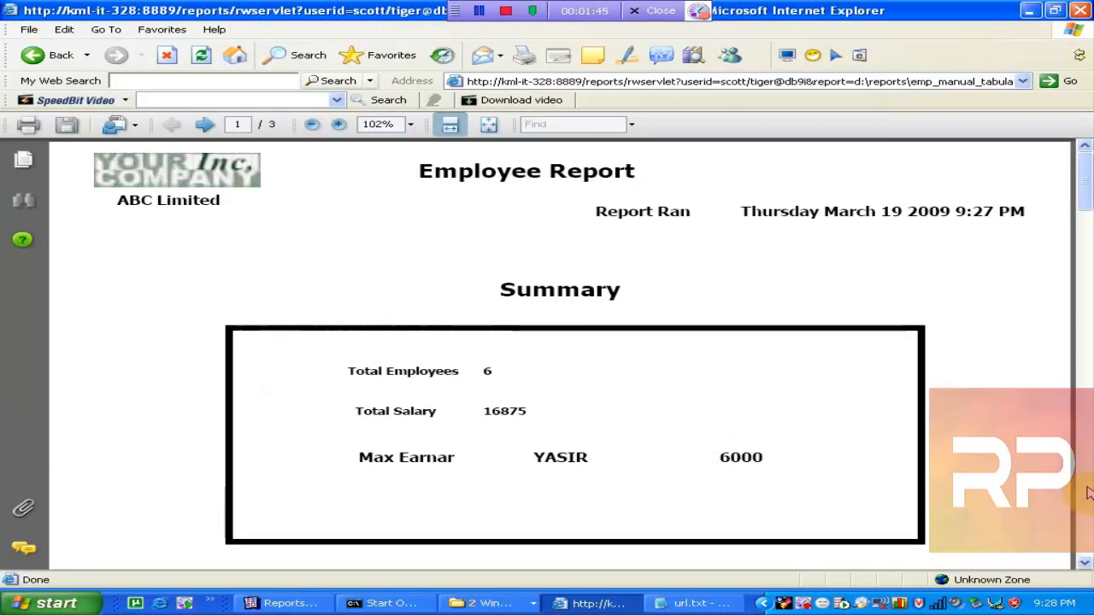
{"action": "scroll", "coordinate": [1087, 493], "scroll_direction": "down", "scroll_amount": 10}
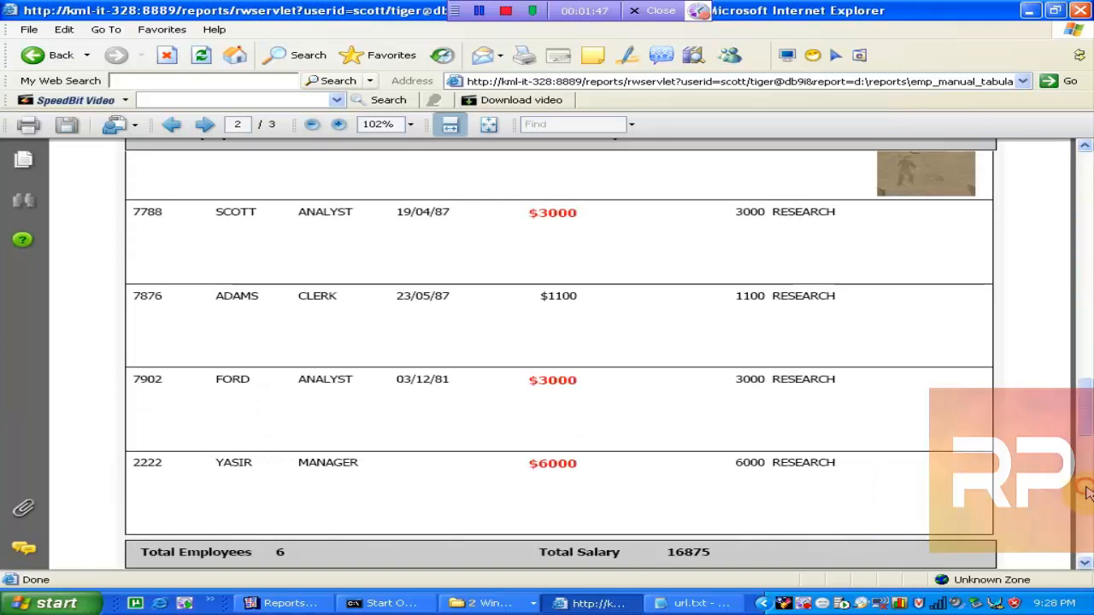
{"action": "scroll", "coordinate": [1087, 493], "scroll_direction": "down", "scroll_amount": 10}
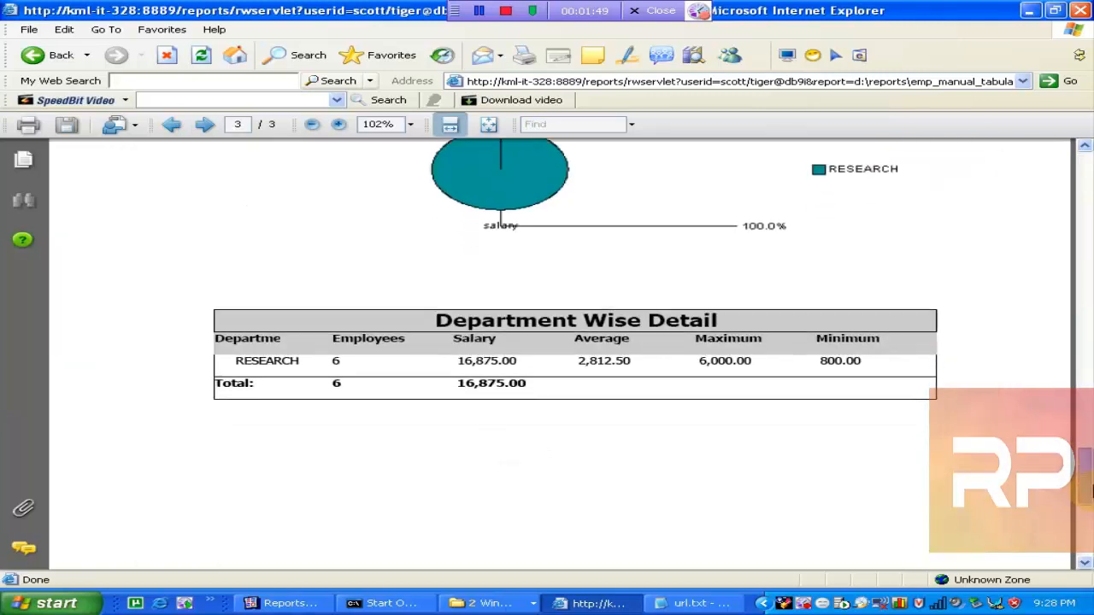
{"action": "left_click_drag", "start_coordinate": [1087, 493], "coordinate": [1087, 183]}
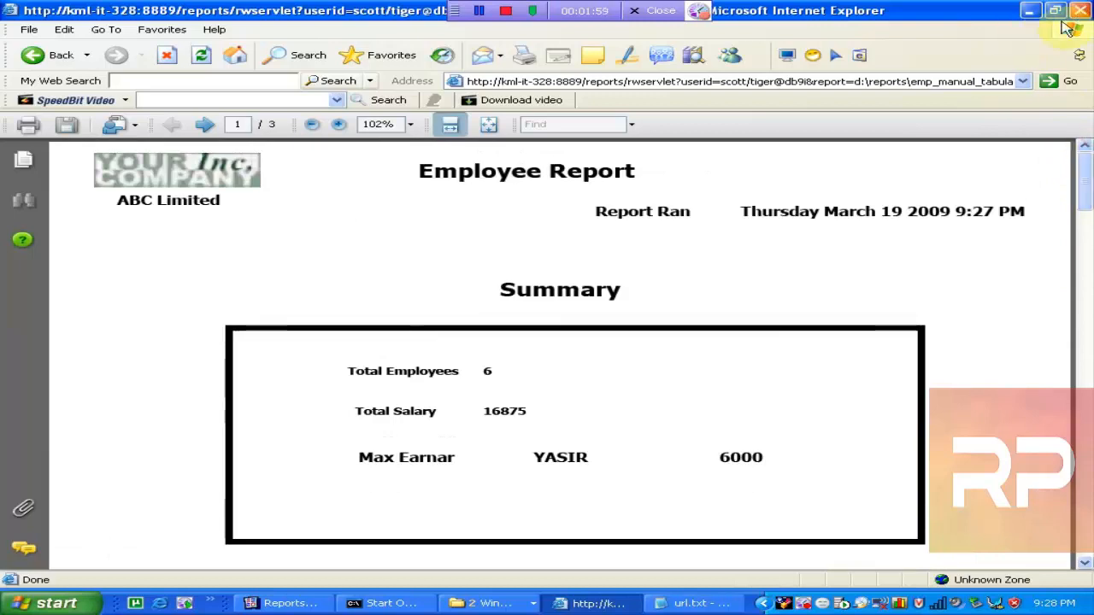
- Switch to Reports Builder and clear the initial value of the P_DEPTNO user parameter in EMP_MANUAL_TABULAR
{"action": "left_click", "coordinate": [286, 603]}
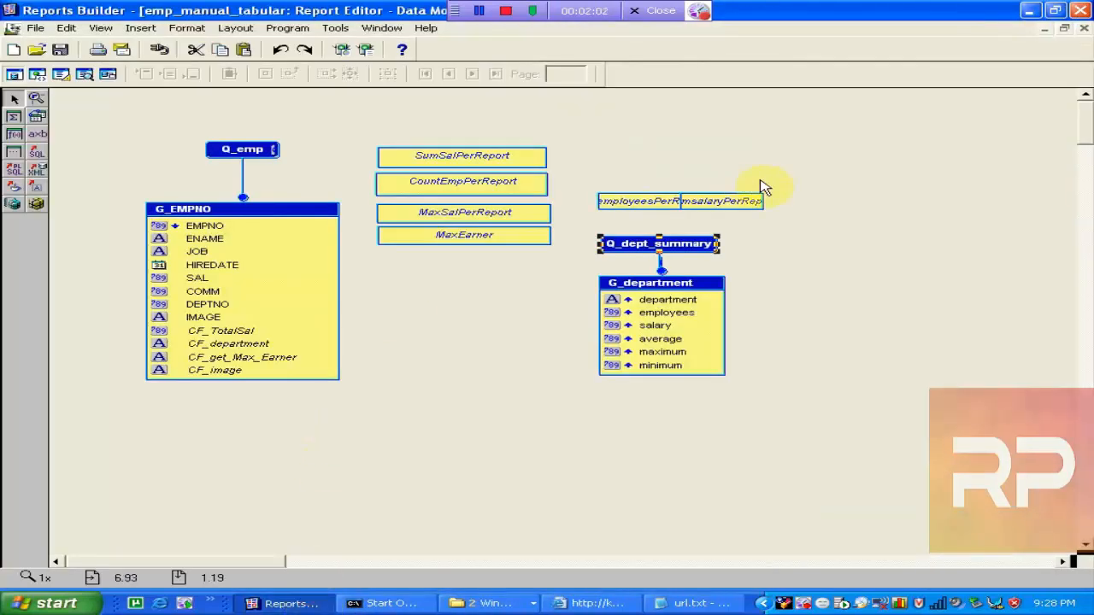
{"action": "left_click", "coordinate": [1083, 28]}
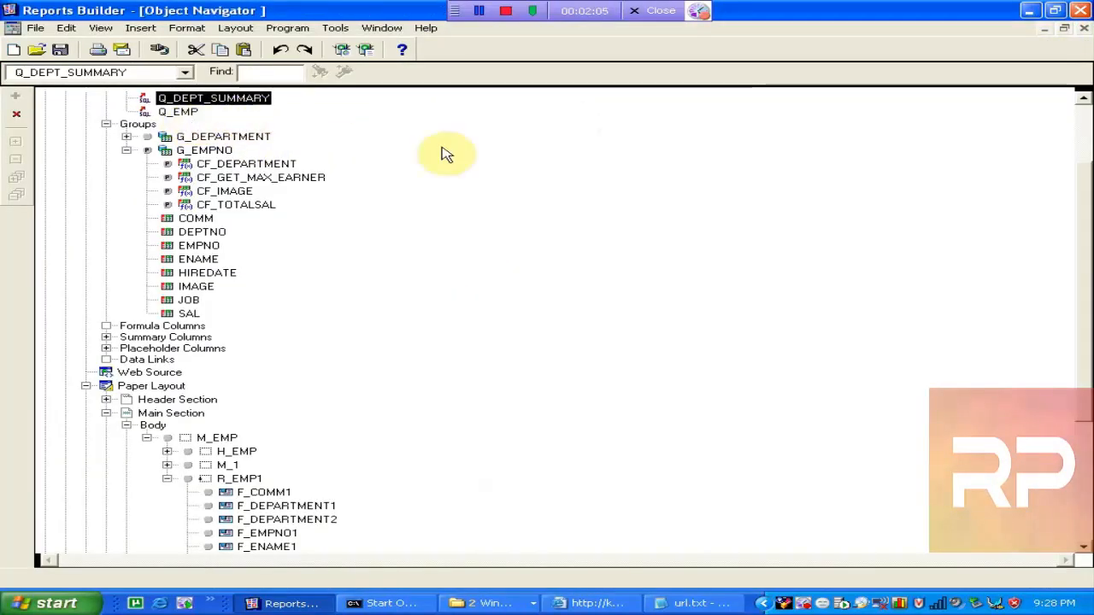
{"action": "left_click_drag", "start_coordinate": [1085, 248], "coordinate": [1077, 139]}
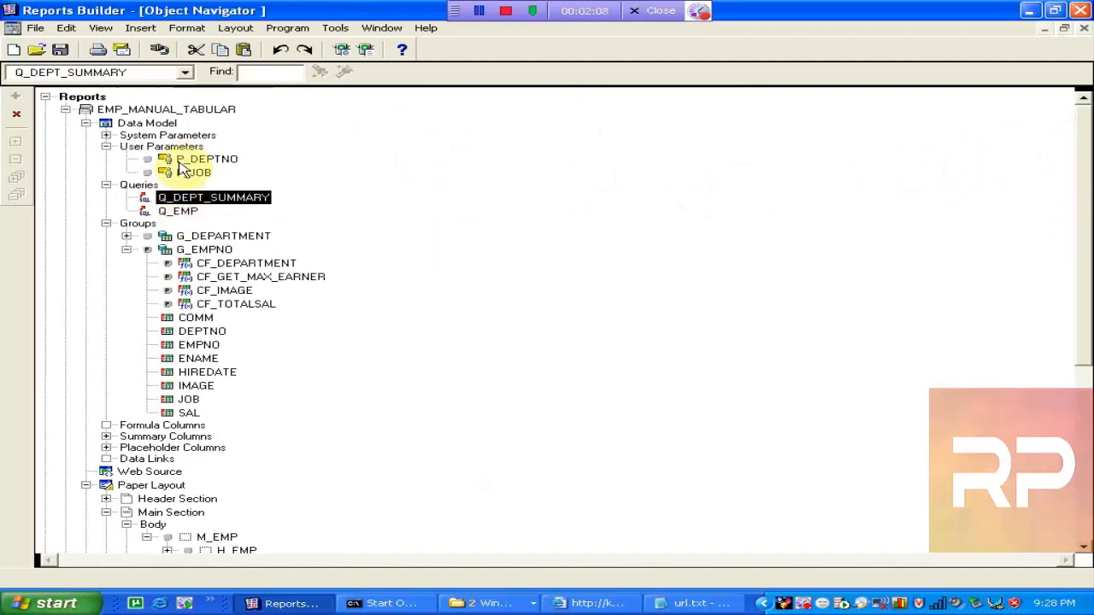
{"action": "left_click", "coordinate": [173, 160]}
{"action": "double_click", "coordinate": [174, 160]}
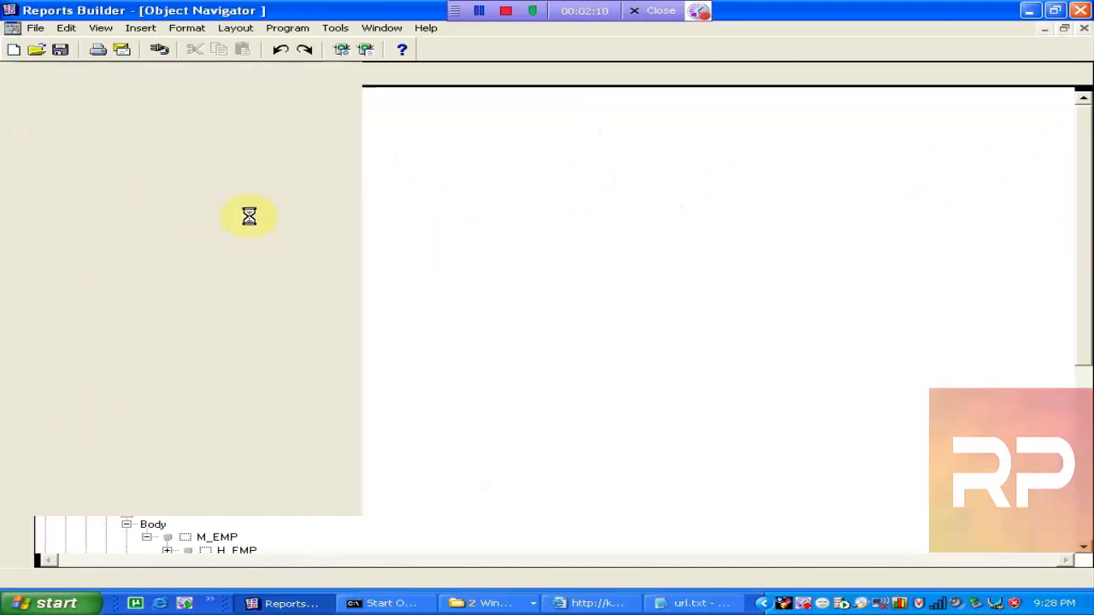
{"action": "left_click", "coordinate": [232, 229]}
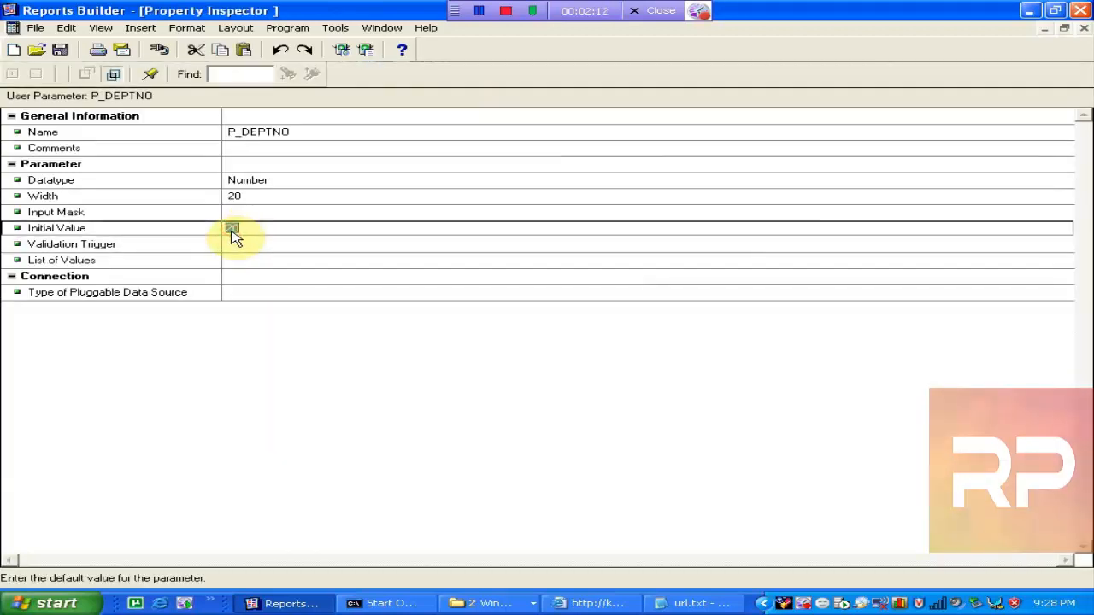
{"action": "left_click", "coordinate": [277, 210]}
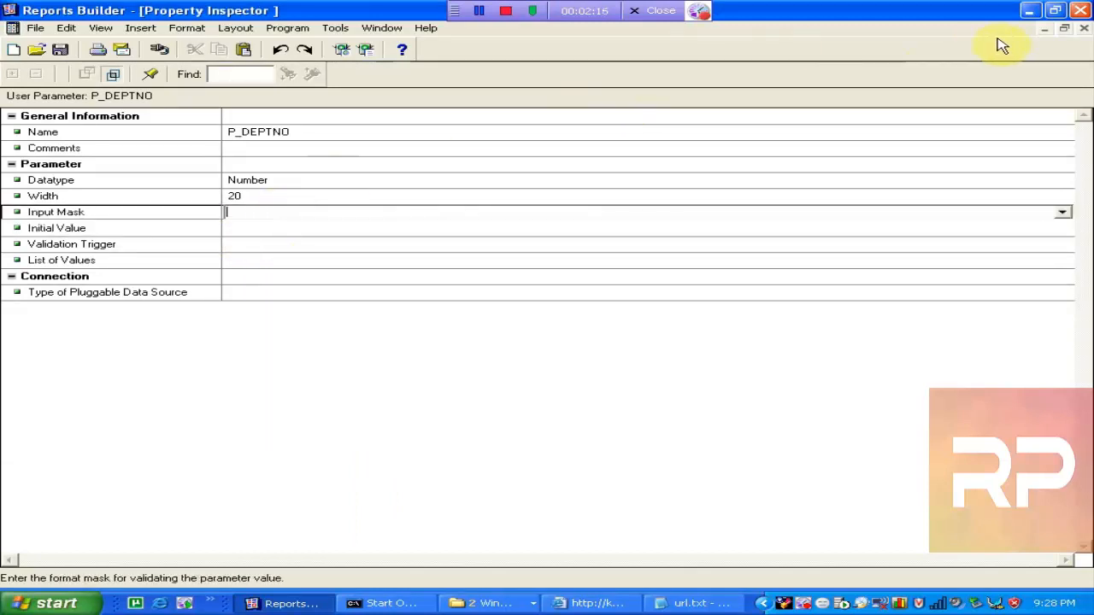
{"action": "left_click", "coordinate": [1083, 29]}
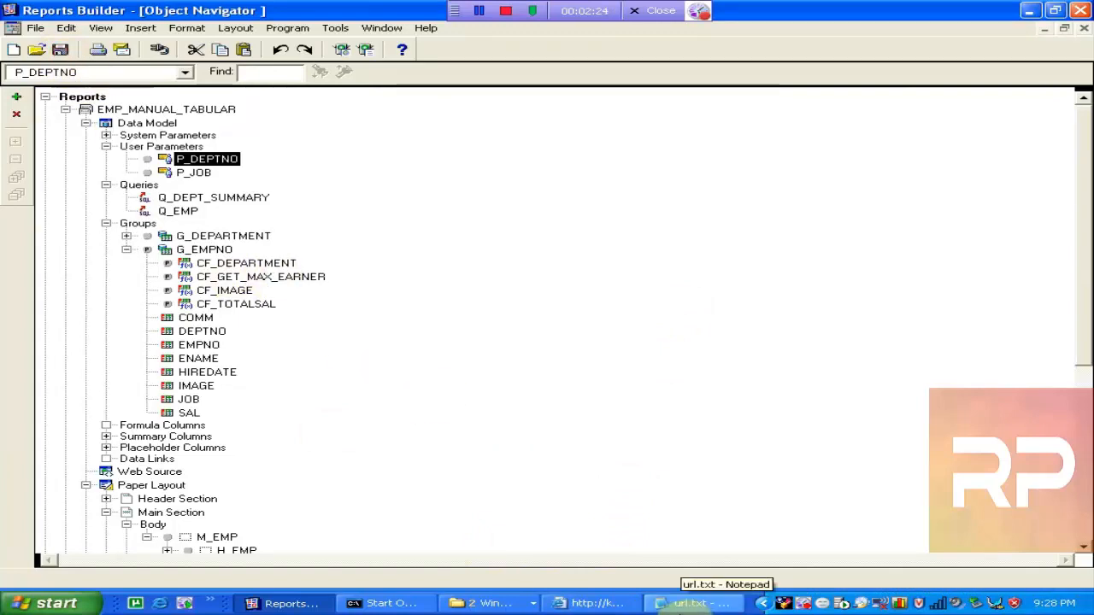
- Switch to Internet Explorer, rerun the emp_manual_tabular.rdf report URL and check the regenerated Employee Report
{"action": "left_click", "coordinate": [591, 603]}
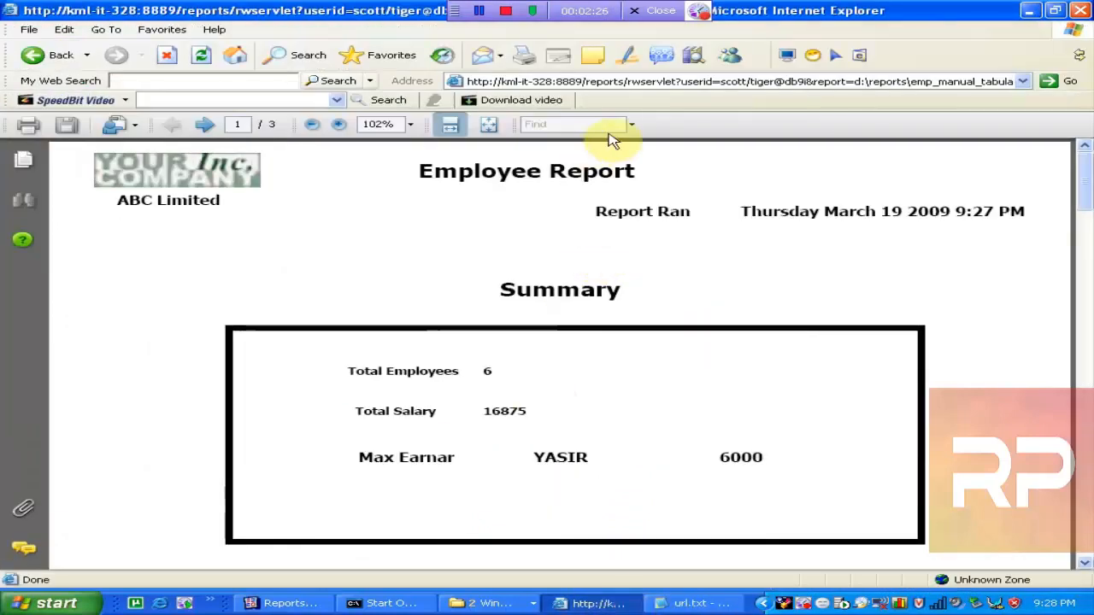
{"action": "left_click_drag", "start_coordinate": [663, 82], "coordinate": [1051, 92]}
{"action": "left_click", "coordinate": [1048, 86]}
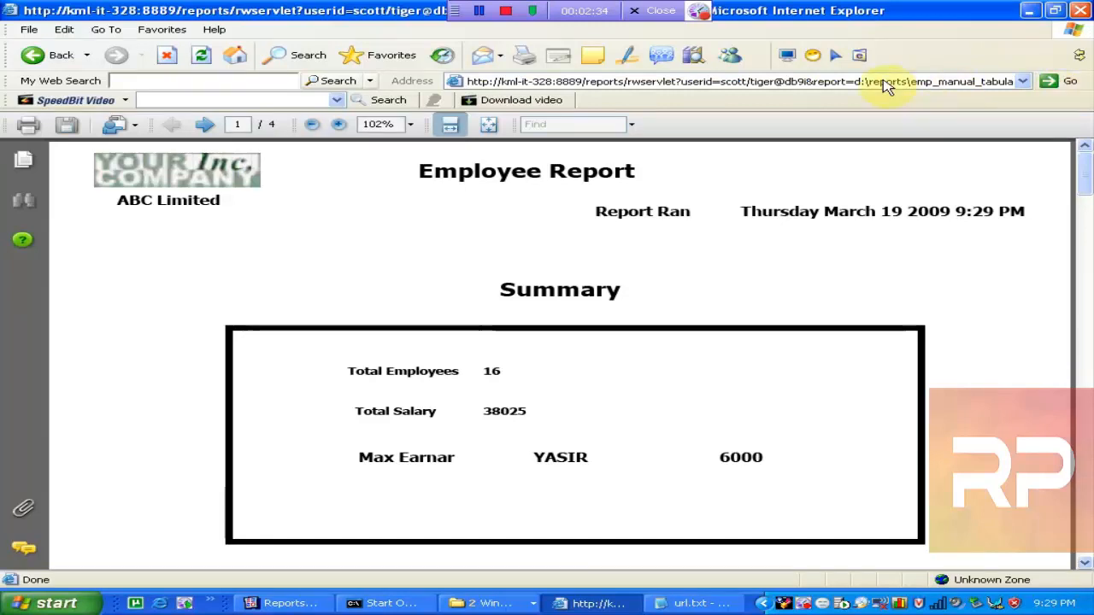
{"action": "left_click", "coordinate": [836, 79]}
{"action": "key", "text": "Return"}
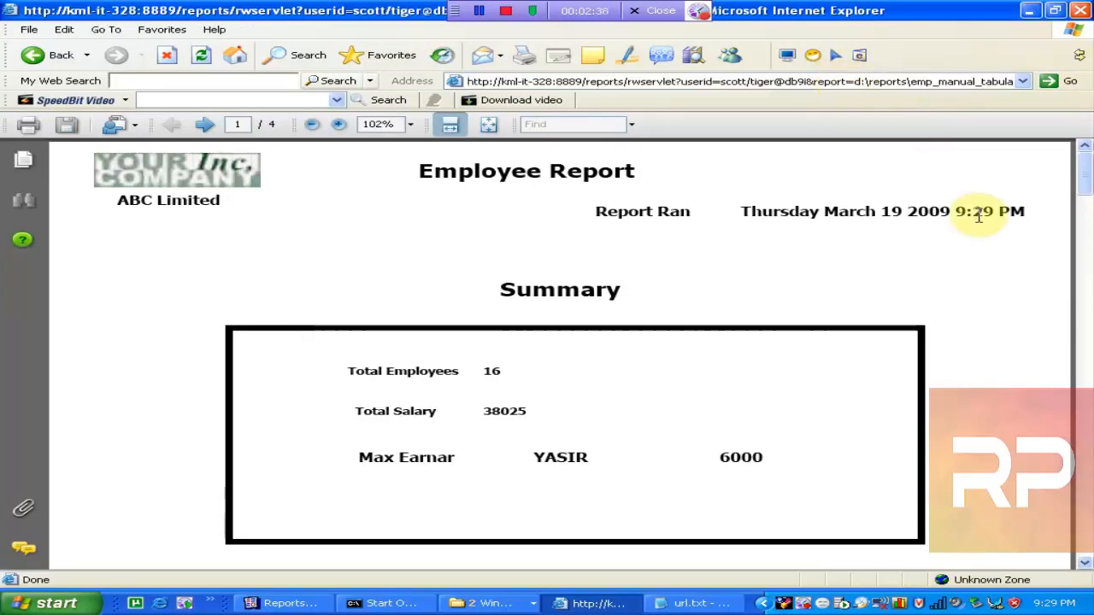
{"action": "mouse_move", "coordinate": [1088, 177]}
{"action": "left_mouse_down"}
{"action": "mouse_move", "coordinate": [1081, 500]}
{"action": "mouse_move", "coordinate": [1088, 171]}
{"action": "mouse_move", "coordinate": [1083, 273]}
{"action": "mouse_move", "coordinate": [1074, 207]}
{"action": "mouse_move", "coordinate": [1084, 169]}
{"action": "left_mouse_up"}
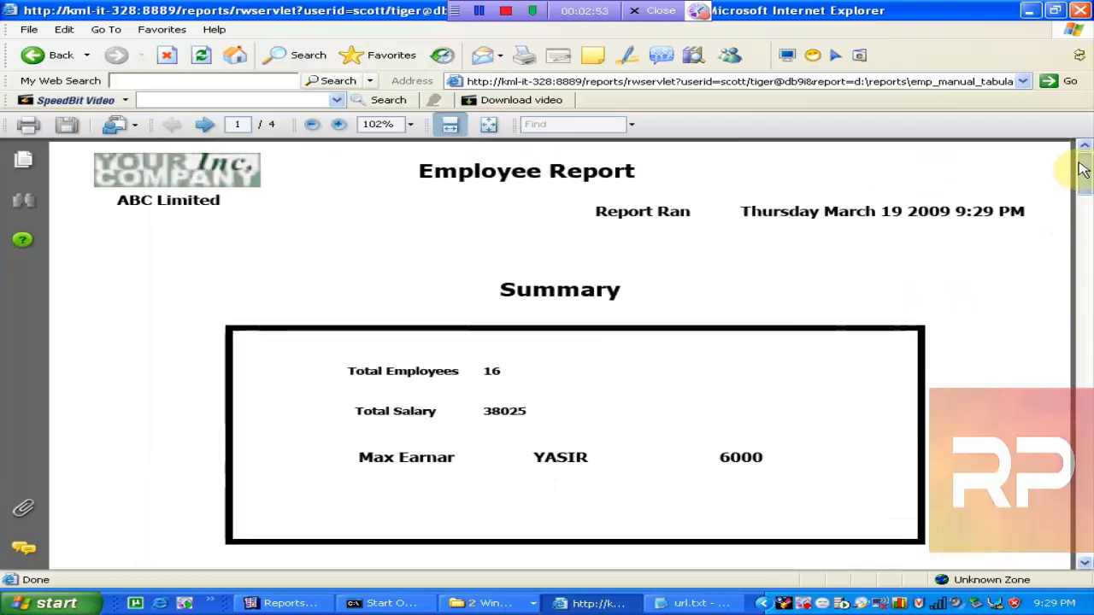
- Append &PAR to the end of the emp_manual_tabular.rdf report URL
{"action": "left_click", "coordinate": [820, 83]}
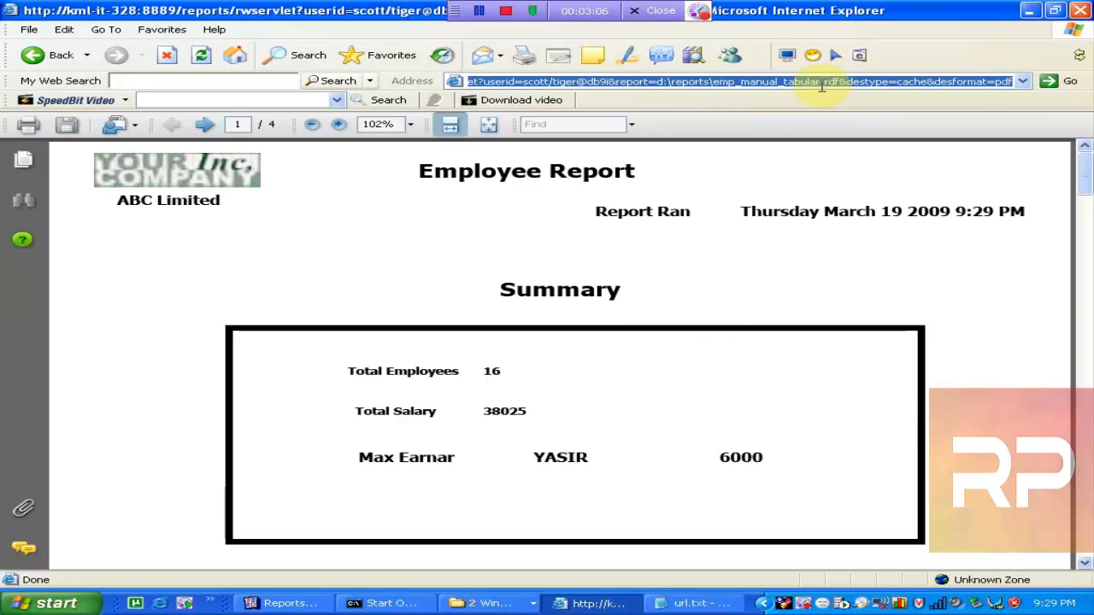
{"action": "left_click", "coordinate": [855, 81]}
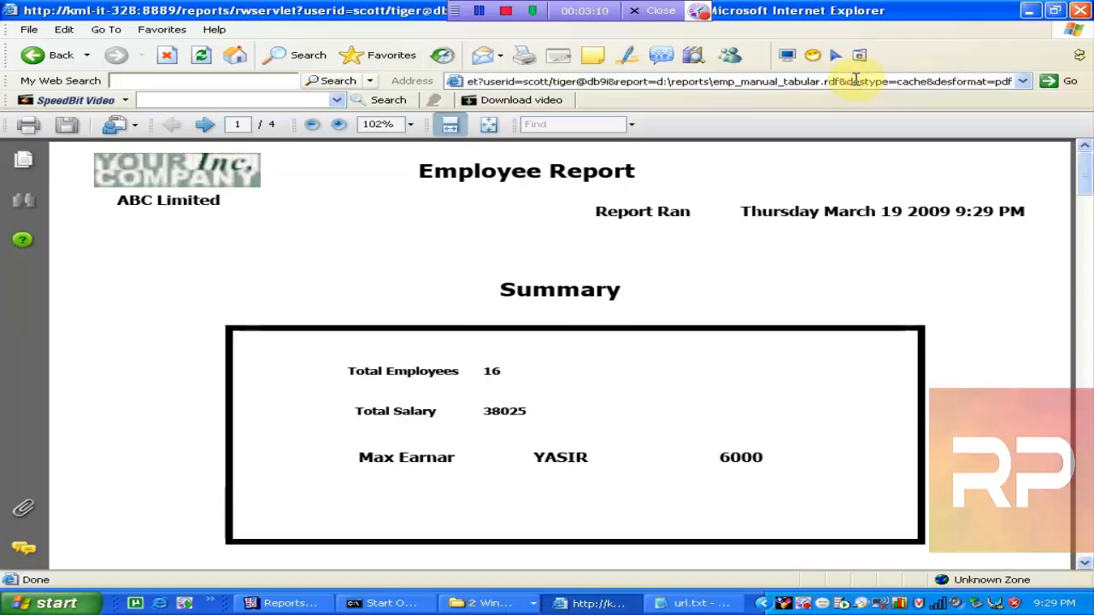
{"action": "key", "text": "End"}
{"action": "type", "text": "&PAR"}
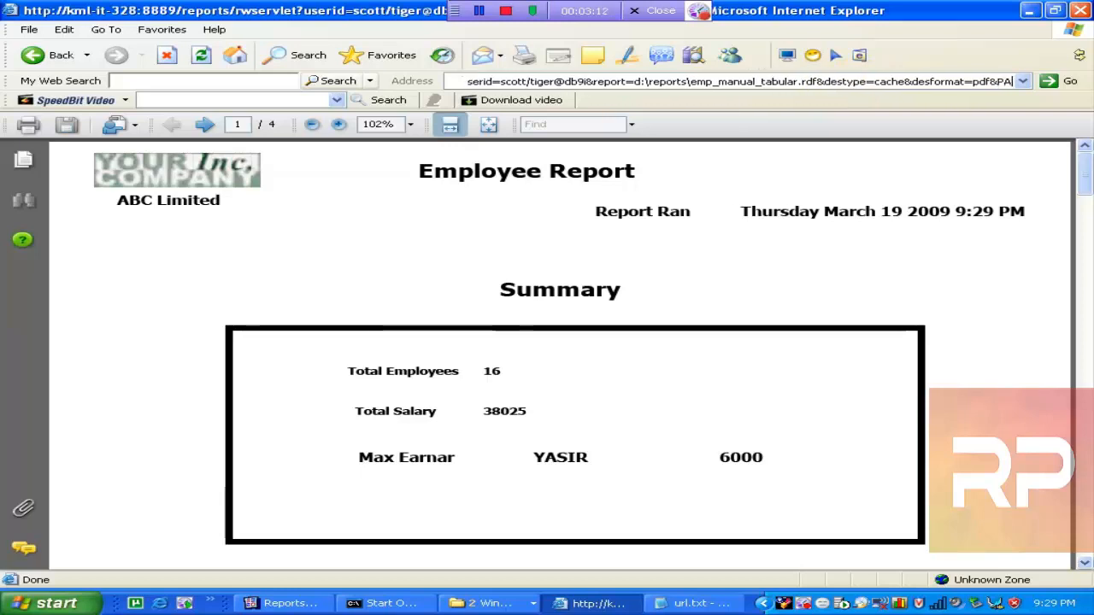
{"action": "left_click", "coordinate": [855, 81]}
{"action": "type", "text": "para"}
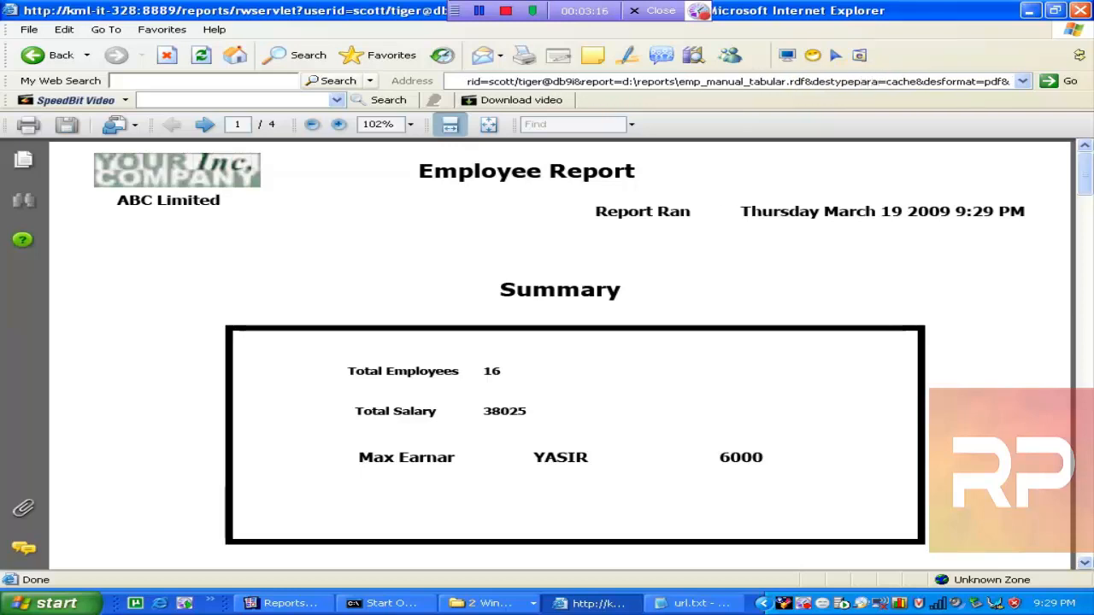
{"action": "key", "text": "BackSpace"}
{"action": "key", "text": "BackSpace"}
{"action": "key", "text": "BackSpace"}
{"action": "key", "text": "BackSpace"}
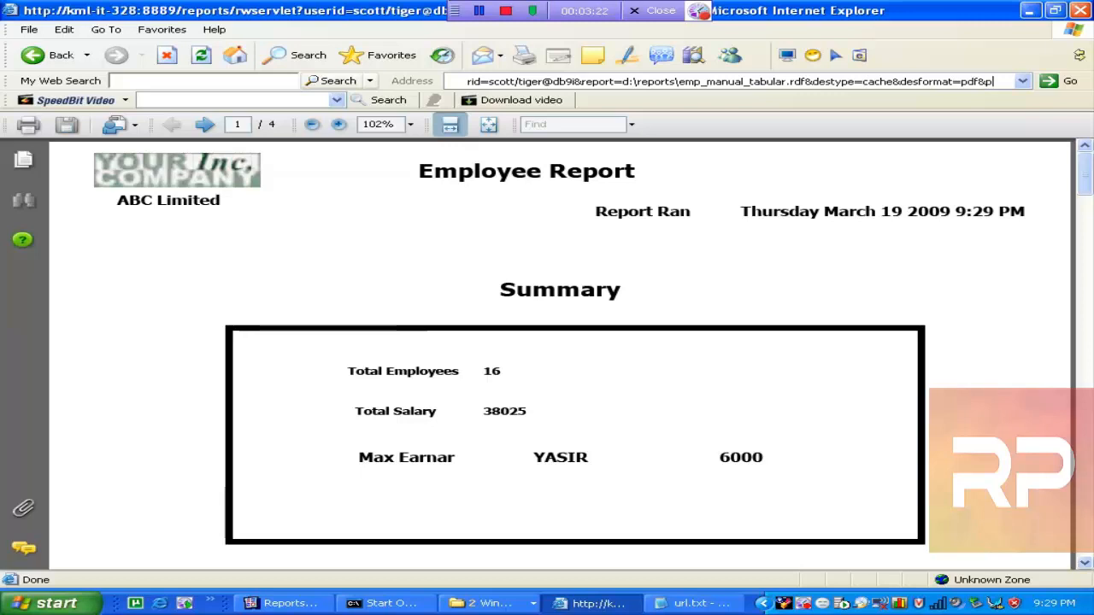
- Complete the last parameter of the report URL as paramform=yes and load the Report Parameters form
{"action": "type", "text": "mfo"}
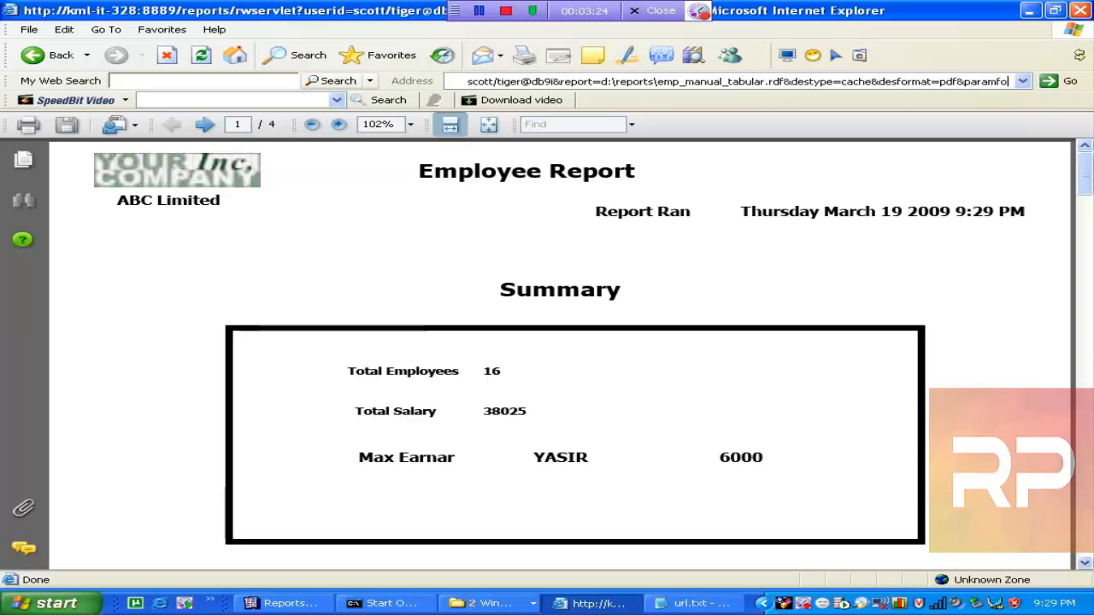
{"action": "type", "text": "rm="}
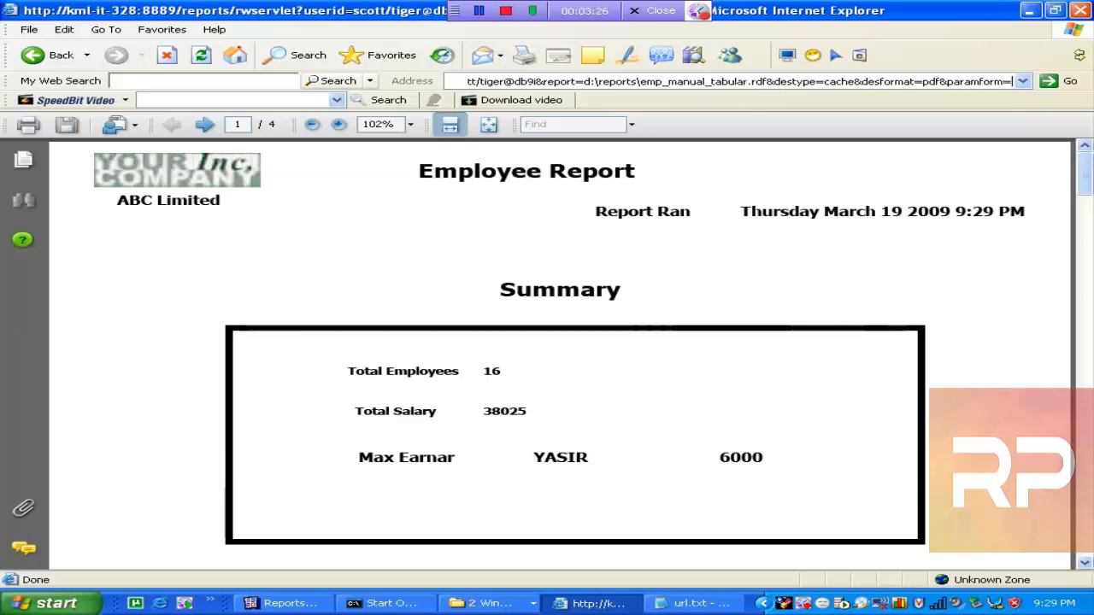
{"action": "type", "text": "yes"}
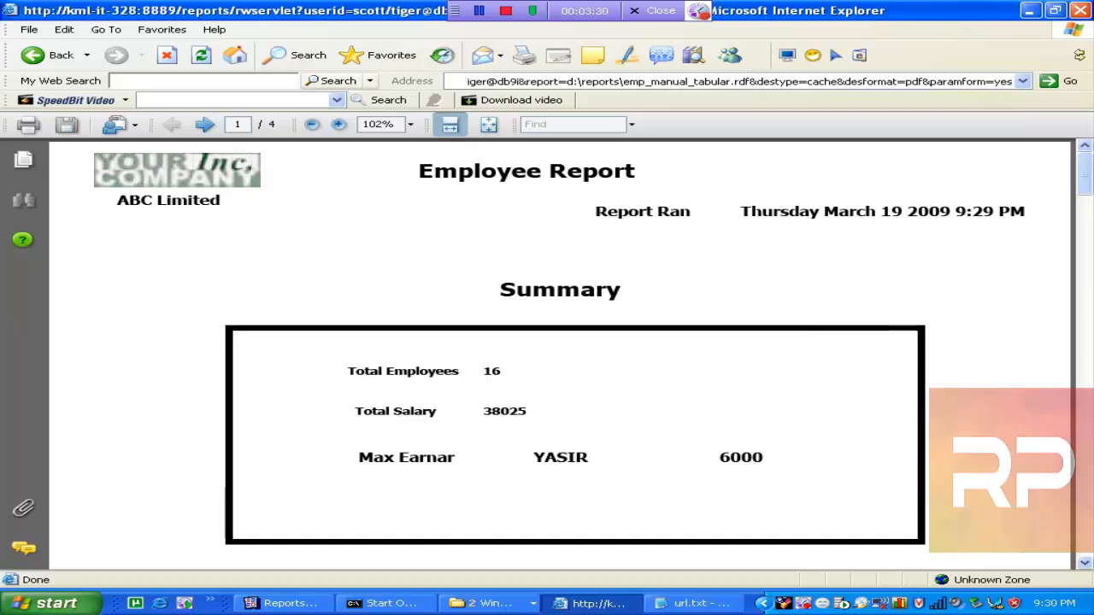
{"action": "key", "text": "Return"}
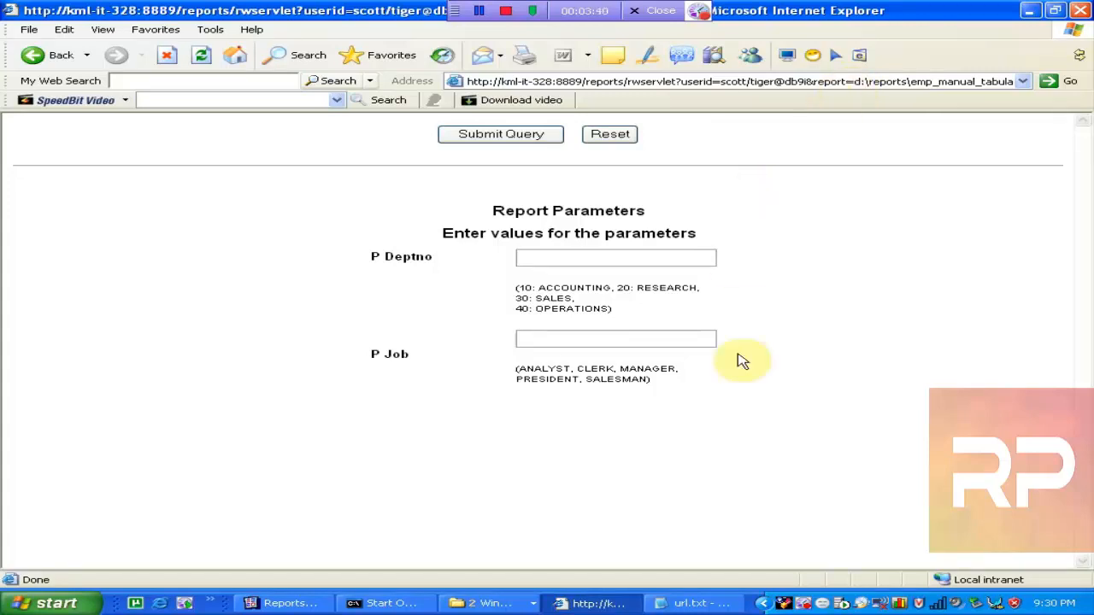
- Check the Start OC4J Instance console, minimize it and review the report URL ending in paramform=yes
{"action": "left_click", "coordinate": [376, 604]}
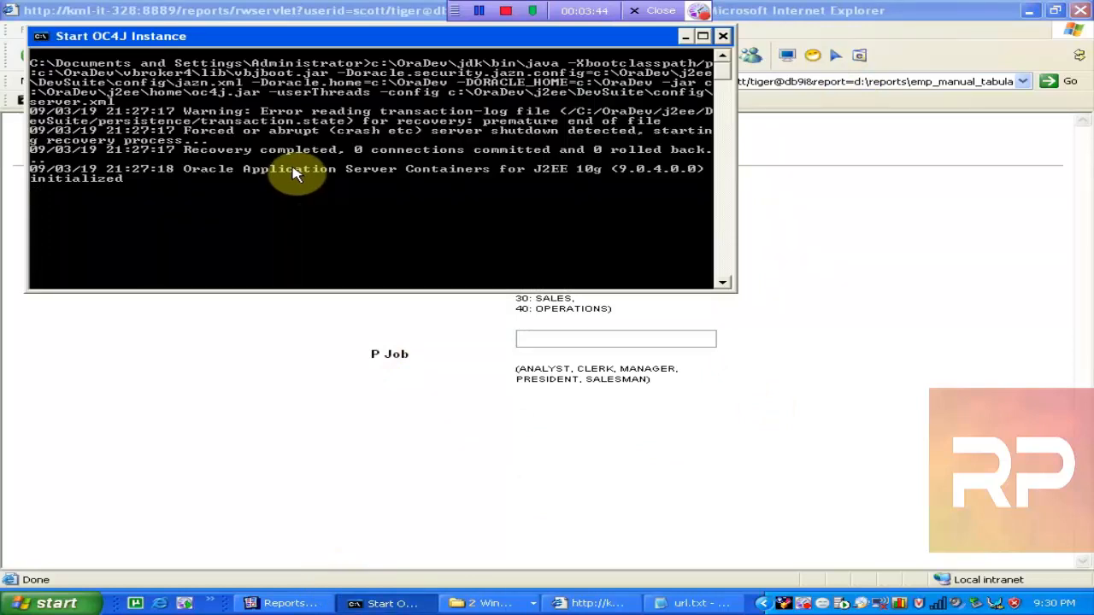
{"action": "left_click", "coordinate": [685, 36]}
{"action": "left_click", "coordinate": [519, 82]}
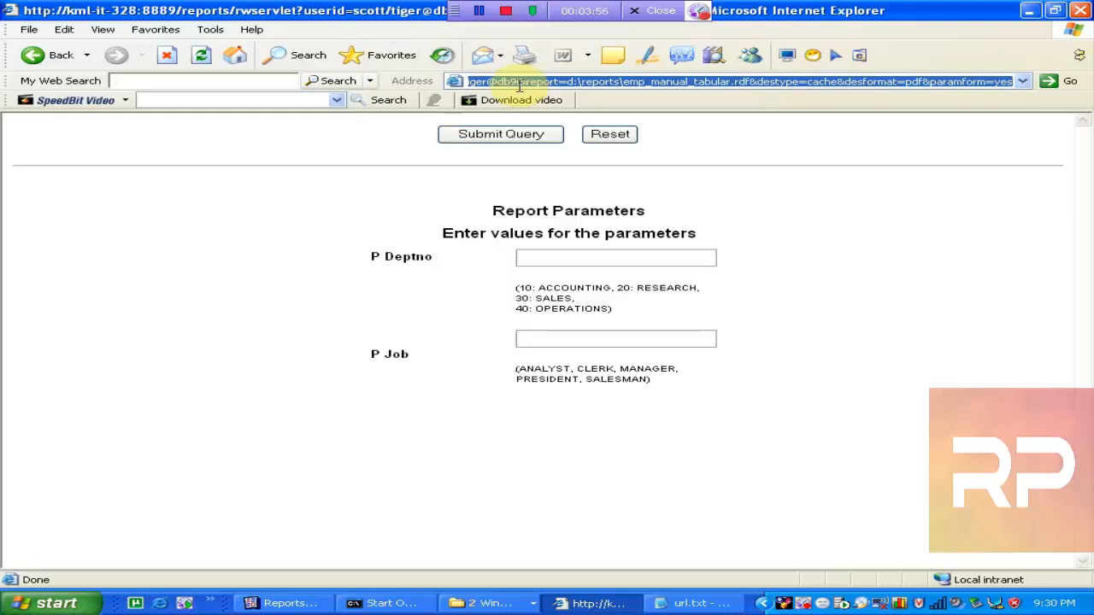
- Run the report with P Deptno set to 20 and look through the pages of the generated Employee Report
{"action": "left_click", "coordinate": [564, 259]}
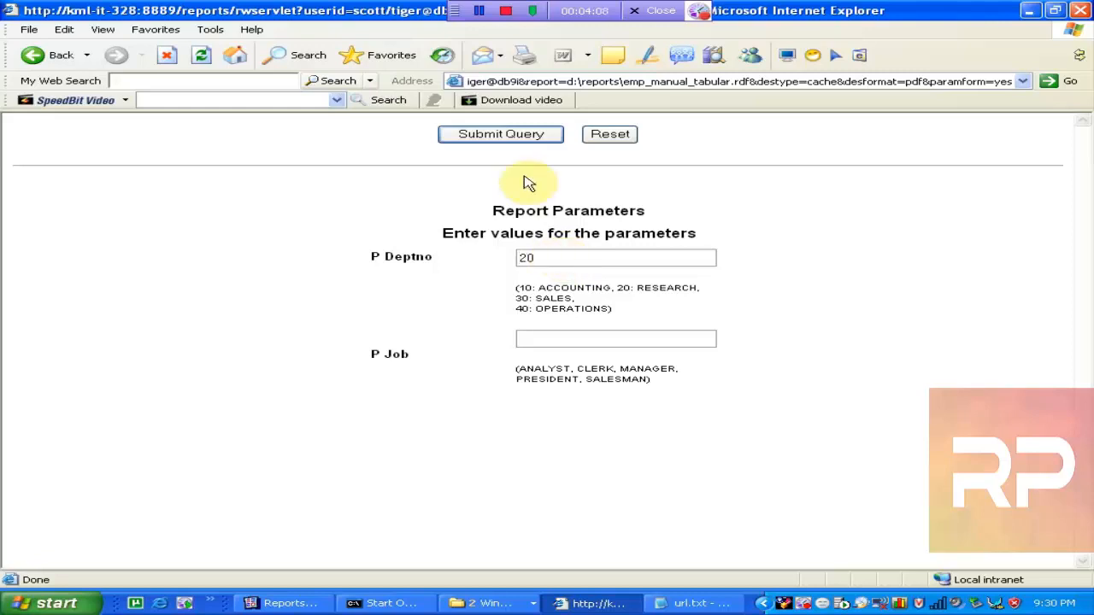
{"action": "left_click", "coordinate": [495, 134]}
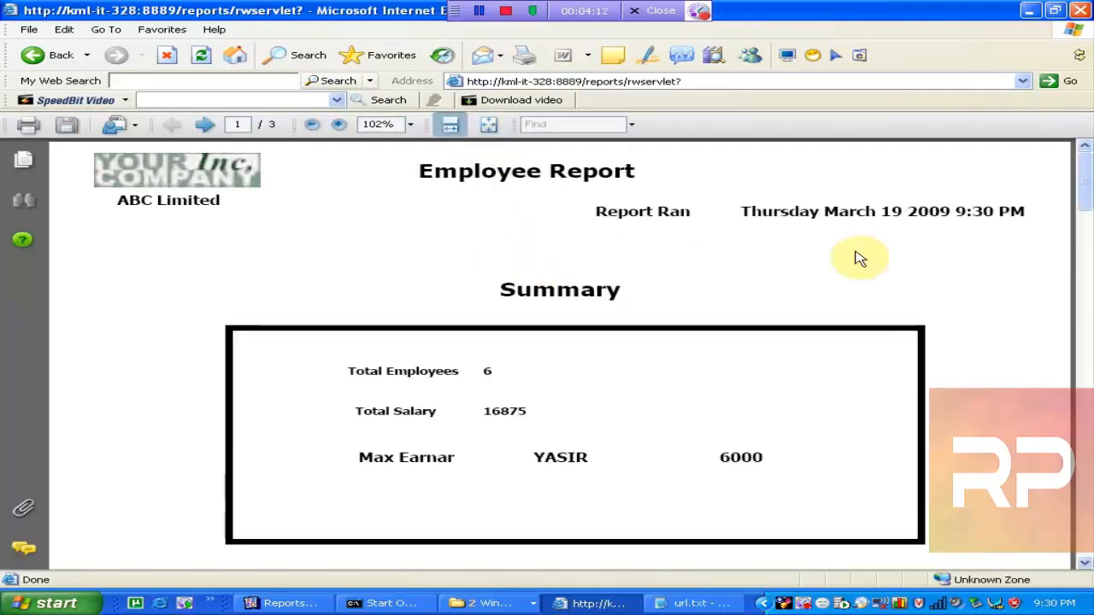
{"action": "left_click", "coordinate": [1081, 374]}
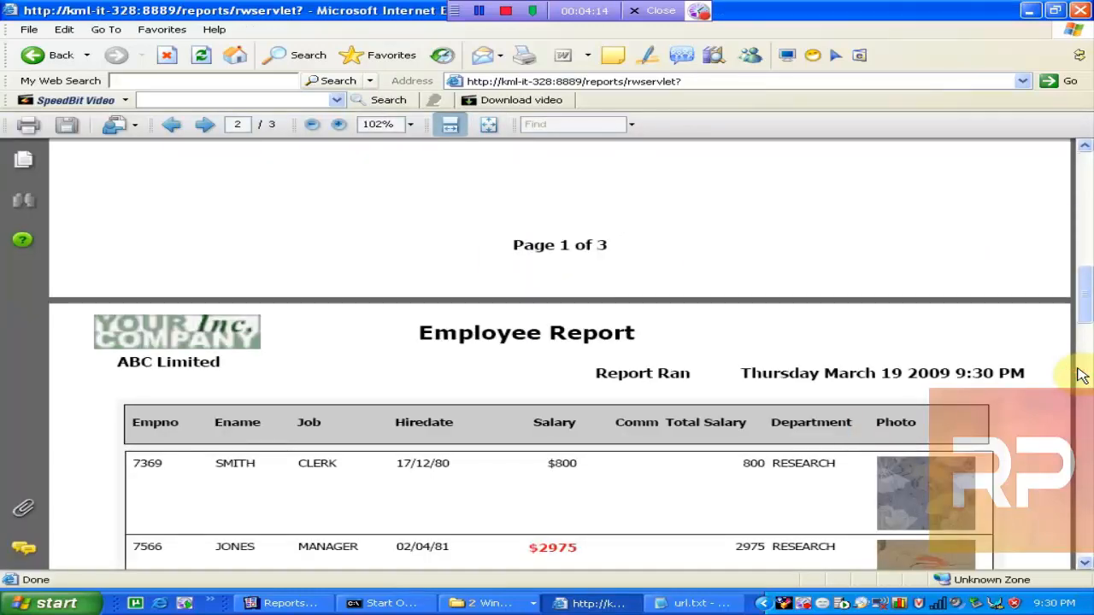
{"action": "left_click", "coordinate": [1082, 395]}
{"action": "left_click", "coordinate": [1084, 431]}
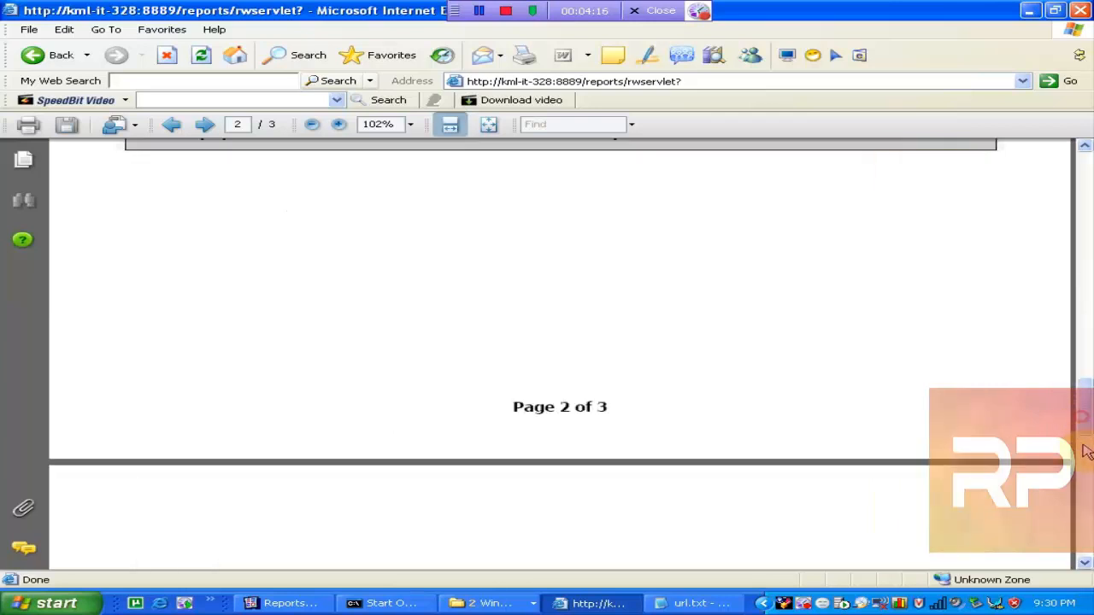
{"action": "left_click", "coordinate": [1085, 451]}
{"action": "left_click_drag", "start_coordinate": [1087, 477], "coordinate": [1086, 295]}
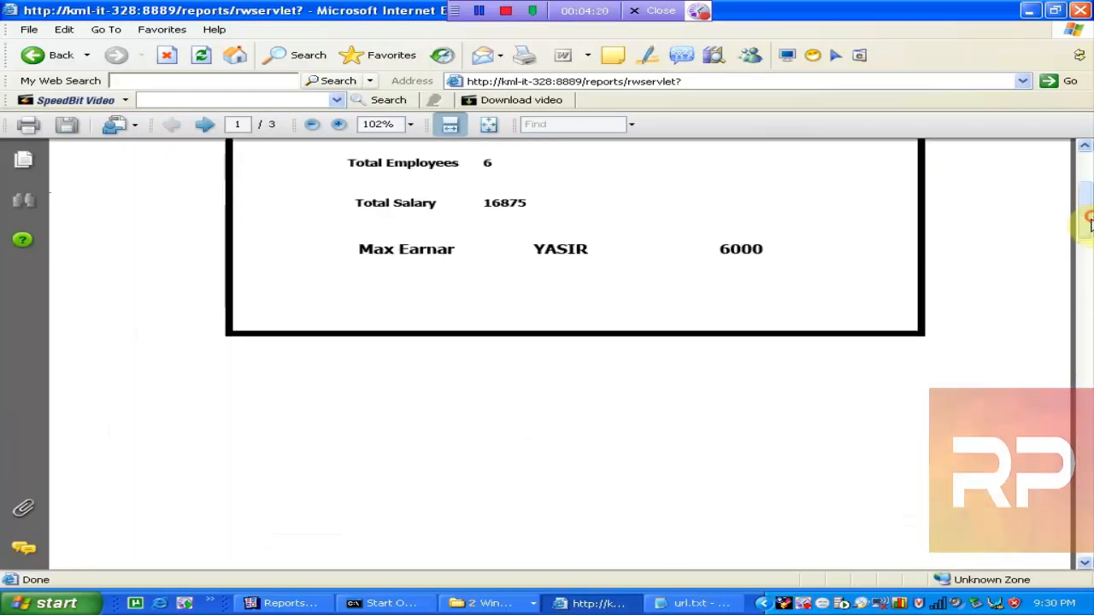
- Switch to Reports Builder and restrict the P_DEPTNO user parameter's list of values to predetermined values
{"action": "left_click", "coordinate": [282, 603]}
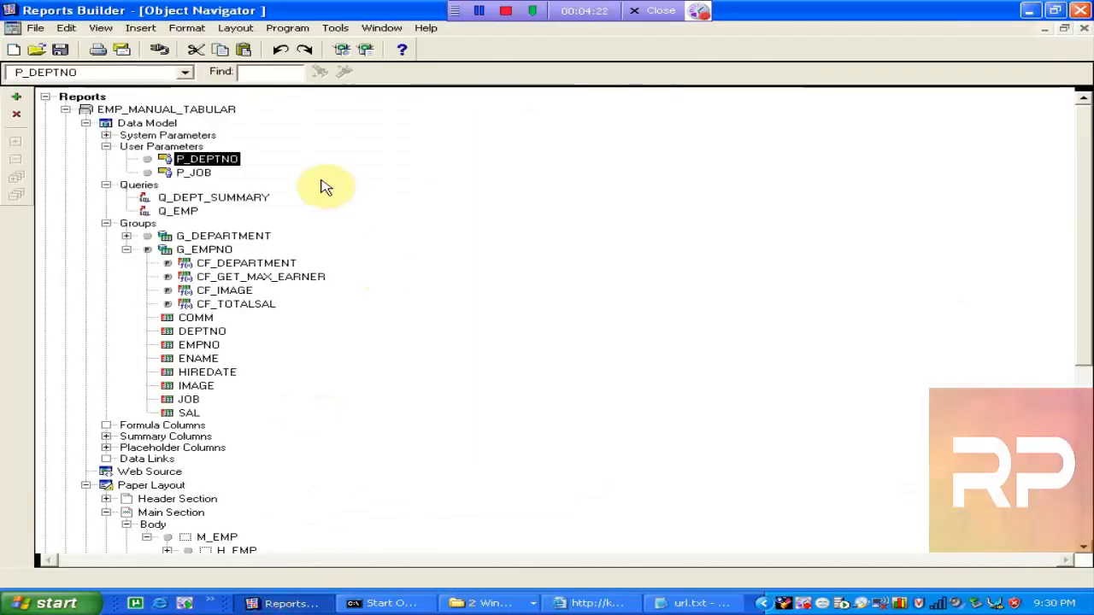
{"action": "left_click", "coordinate": [181, 173]}
{"action": "left_click", "coordinate": [181, 162]}
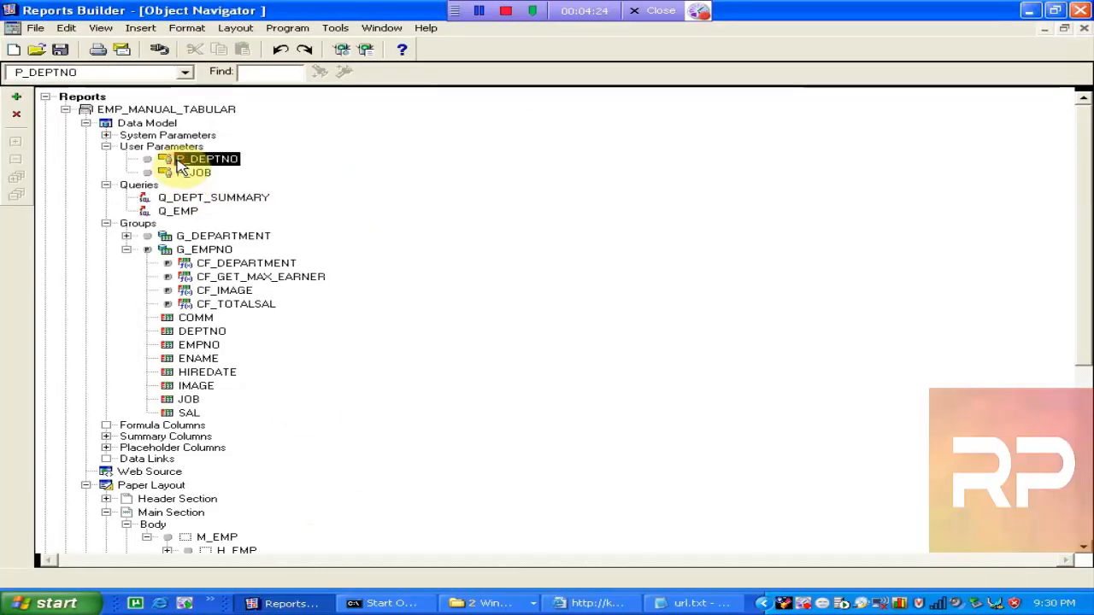
{"action": "double_click", "coordinate": [236, 161]}
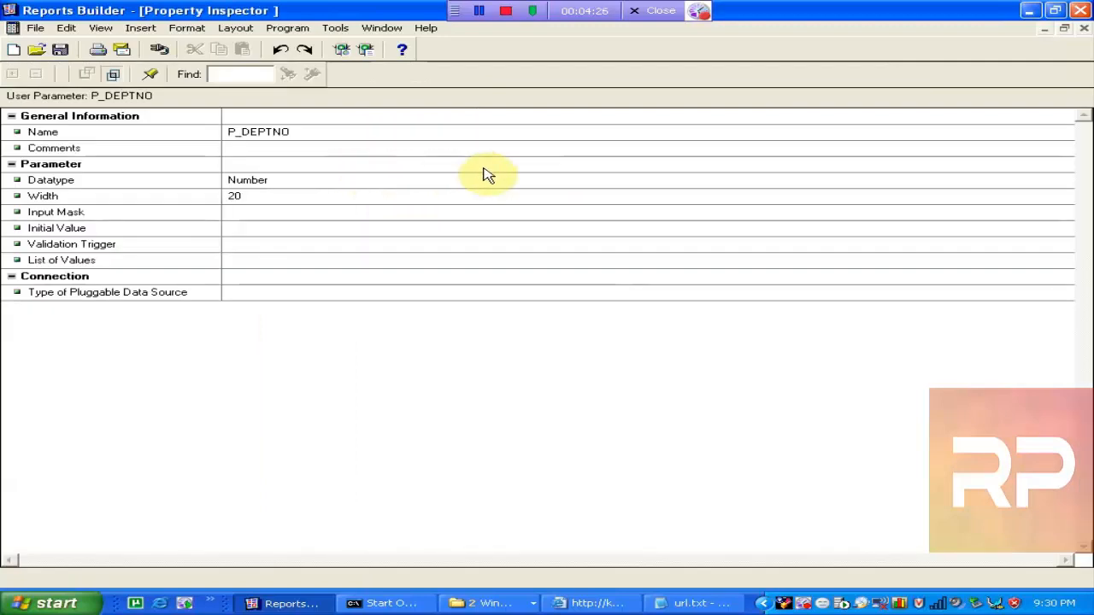
{"action": "left_click", "coordinate": [264, 260]}
{"action": "left_click", "coordinate": [265, 260]}
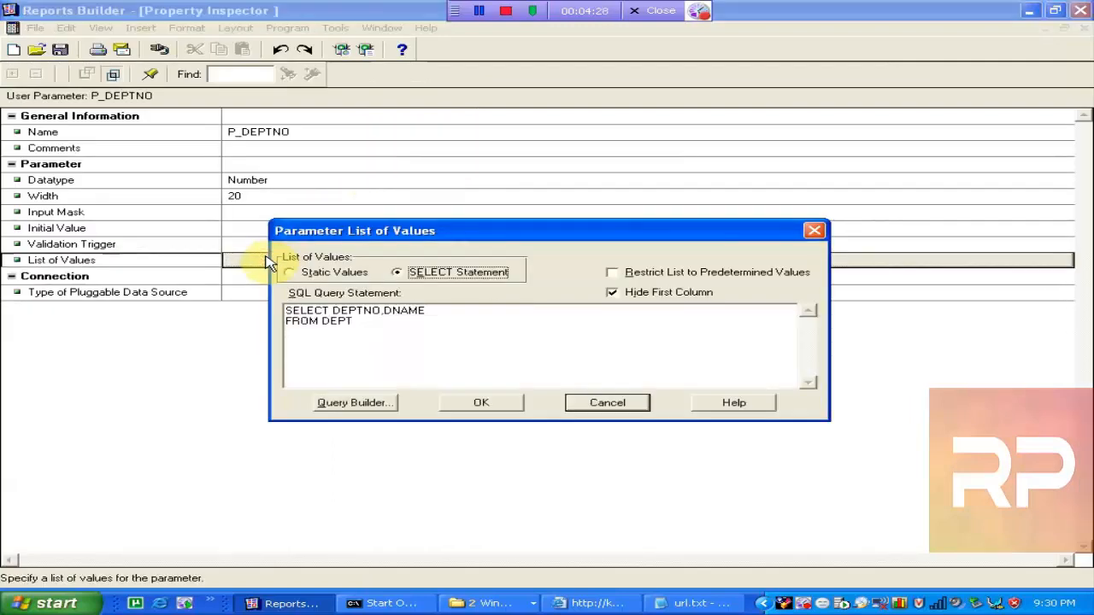
{"action": "left_click", "coordinate": [611, 272]}
{"action": "left_click", "coordinate": [481, 405]}
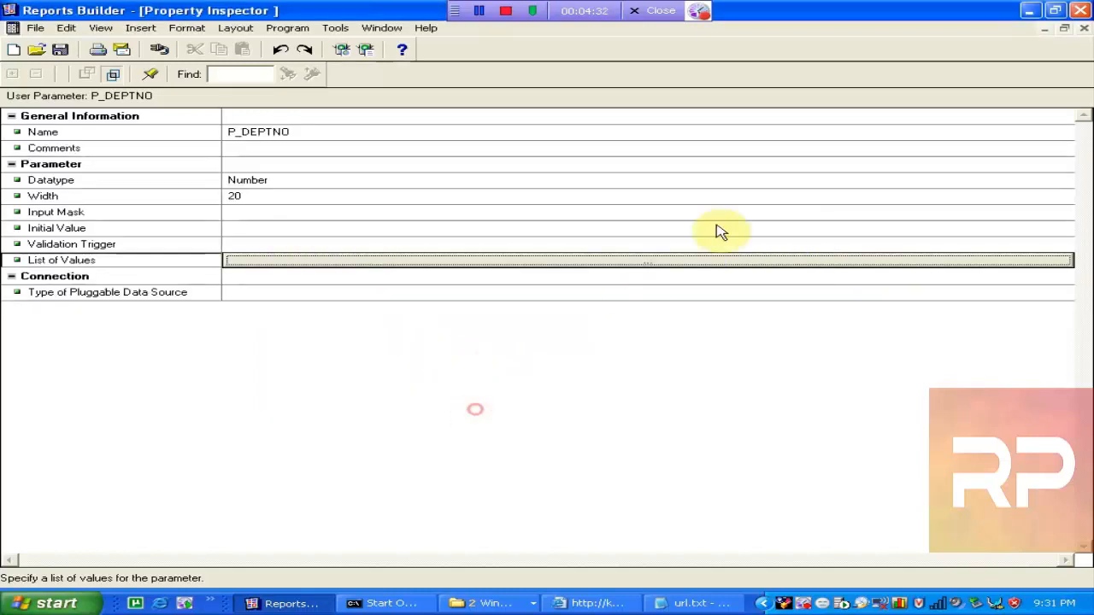
{"action": "left_click", "coordinate": [1083, 30]}
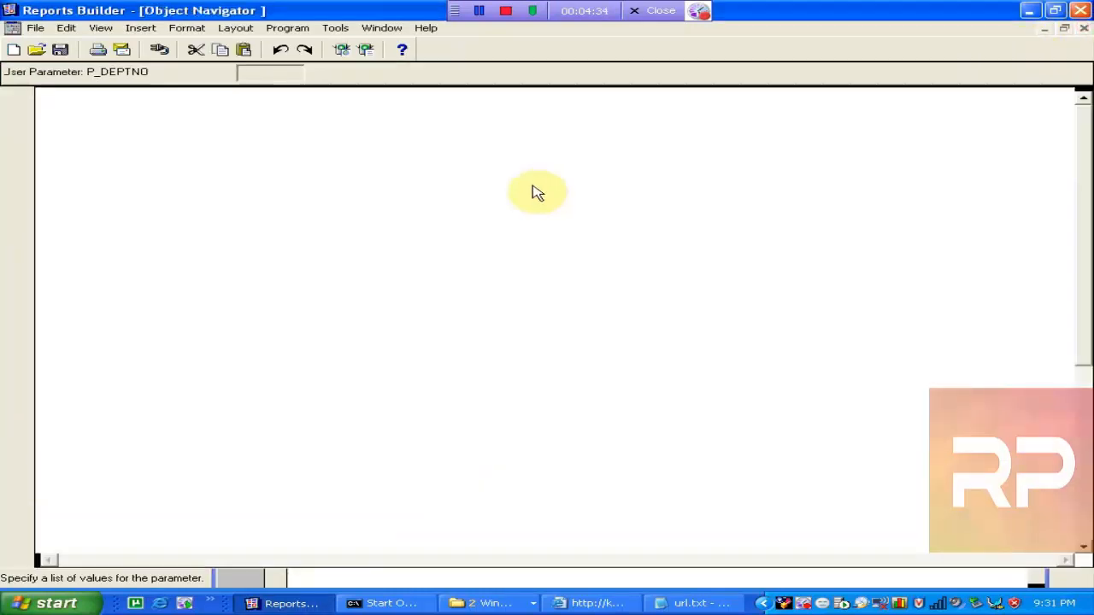
- Restrict the P_JOB user parameter's list of values to predetermined values and return to the Object Navigator
{"action": "left_click", "coordinate": [184, 173]}
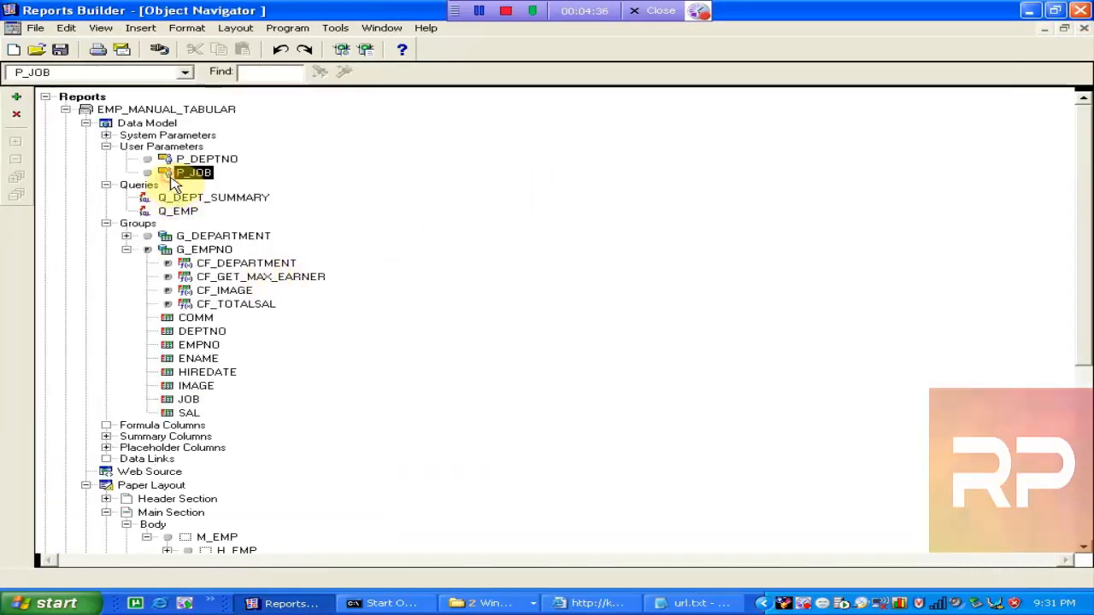
{"action": "double_click", "coordinate": [197, 172]}
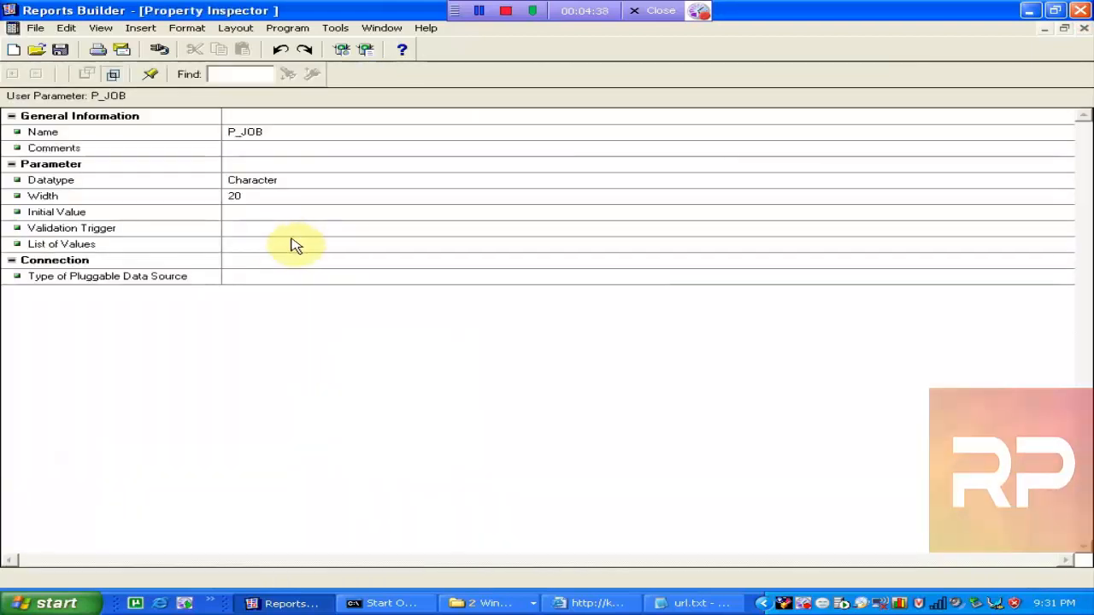
{"action": "left_click", "coordinate": [265, 247]}
{"action": "left_click", "coordinate": [264, 247]}
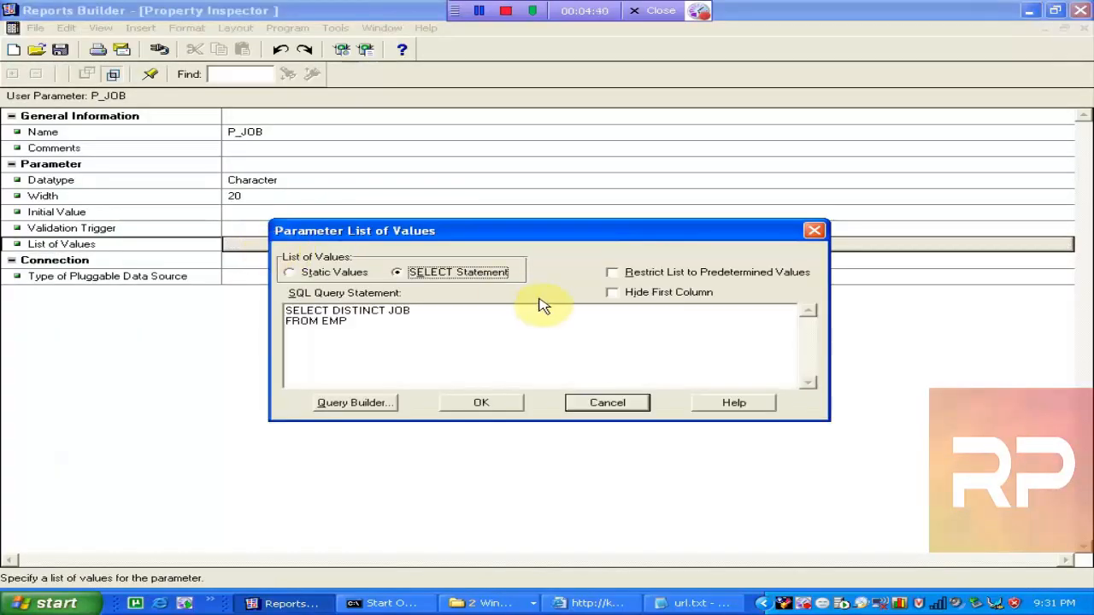
{"action": "left_click", "coordinate": [612, 272]}
{"action": "left_click", "coordinate": [478, 405]}
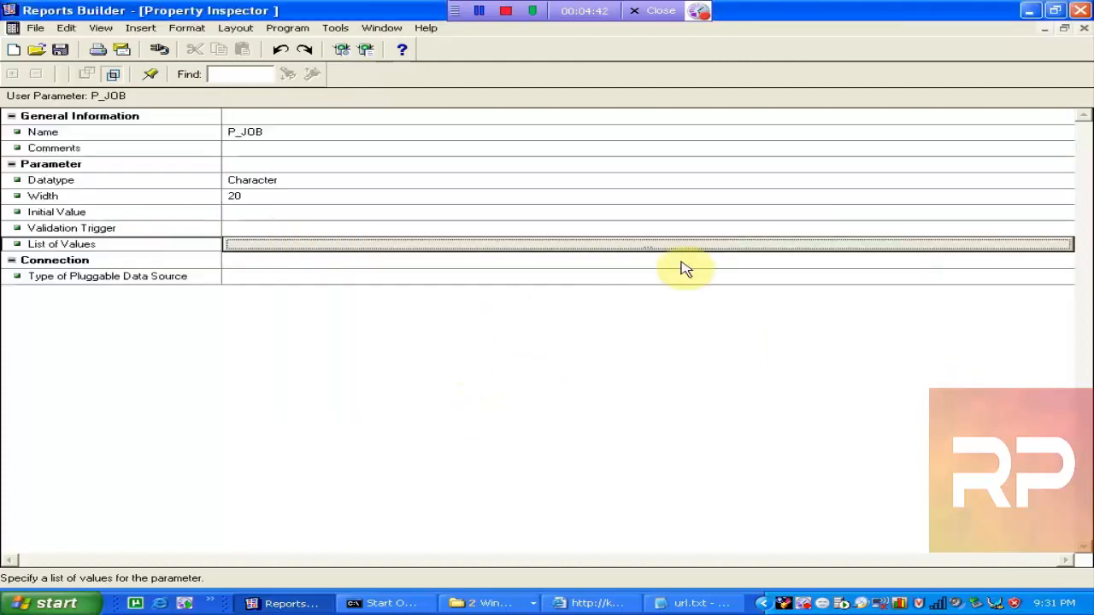
{"action": "left_click", "coordinate": [1083, 31]}
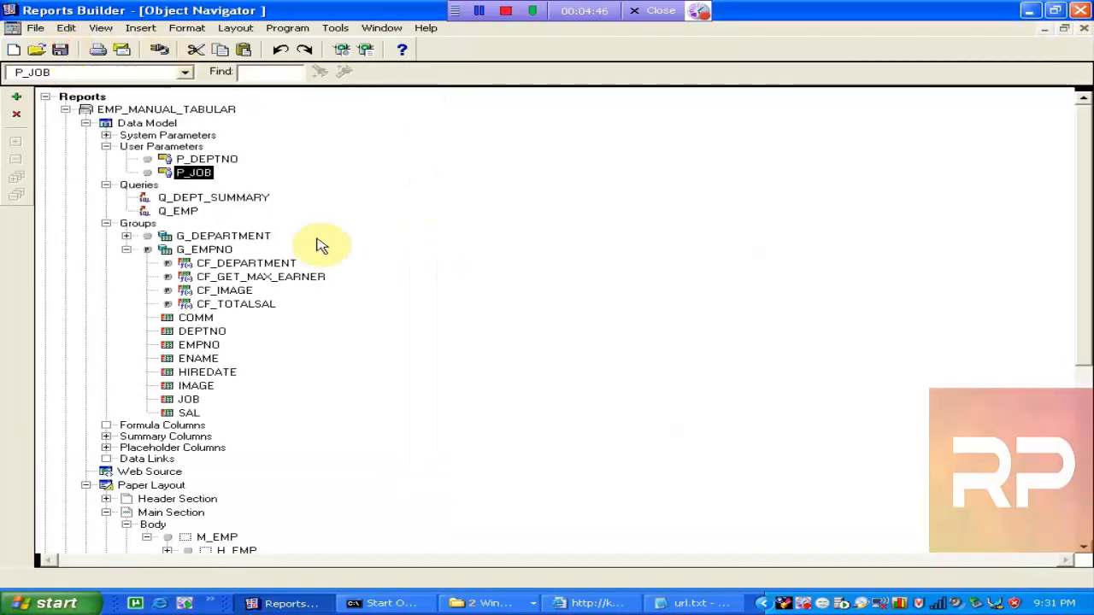
- Switch to Internet Explorer, return to the report's parameter form and try to refresh it by reloading its URL
{"action": "left_click", "coordinate": [608, 605]}
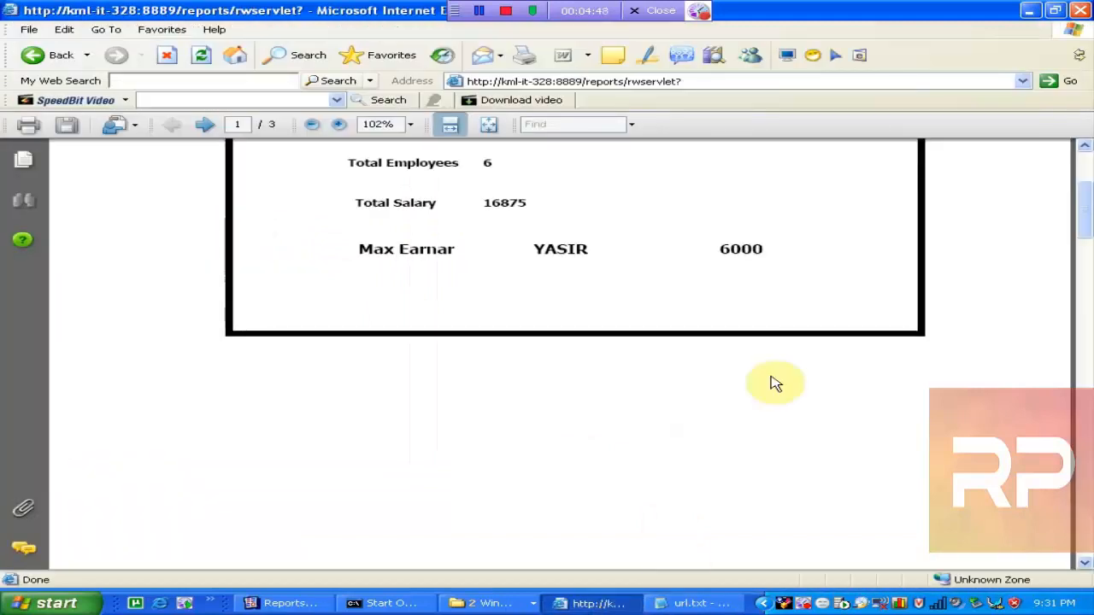
{"action": "left_click_drag", "start_coordinate": [1086, 202], "coordinate": [1087, 175]}
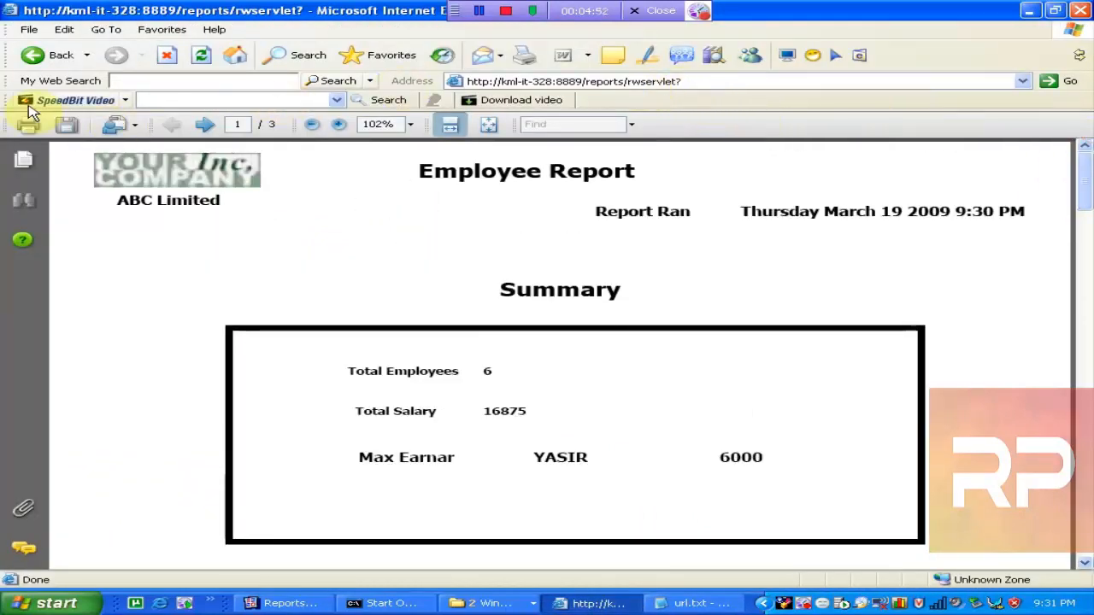
{"action": "left_click", "coordinate": [34, 56]}
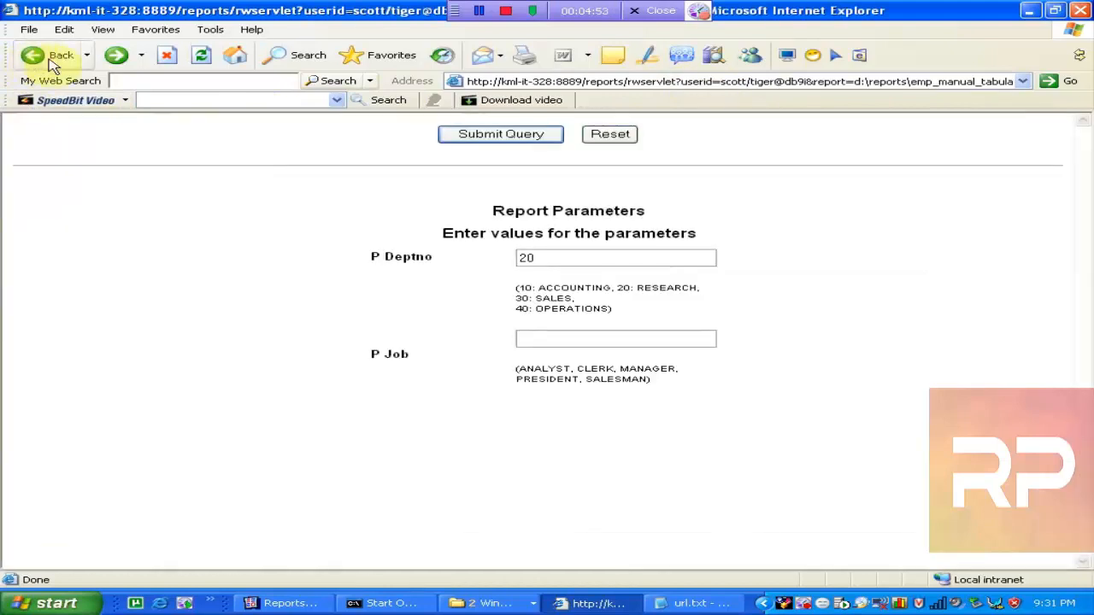
{"action": "left_click", "coordinate": [569, 81]}
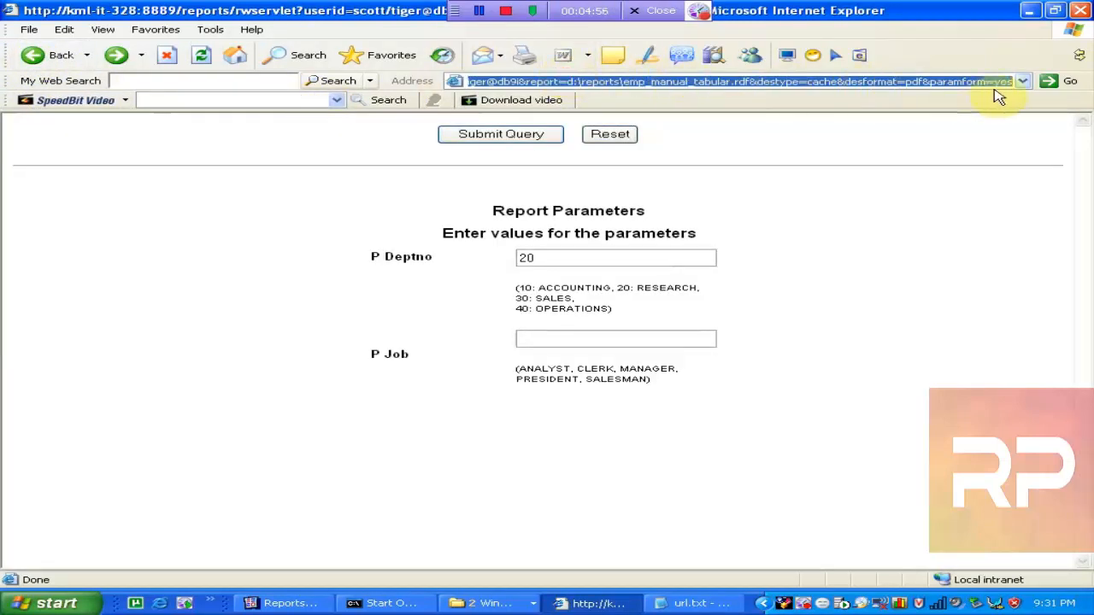
{"action": "key", "text": "Return"}
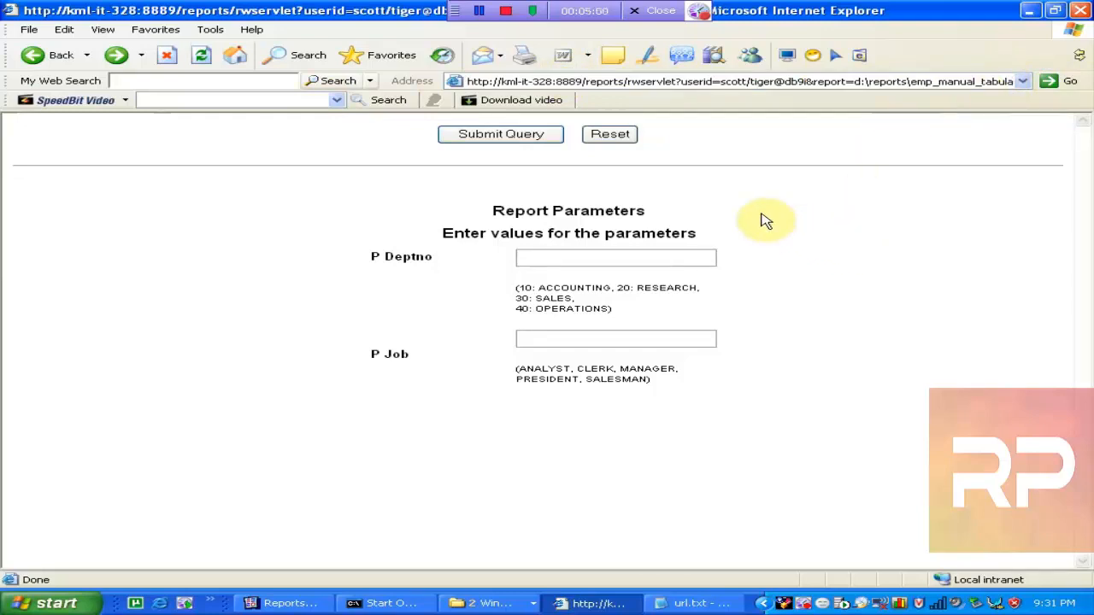
{"action": "left_click", "coordinate": [599, 83]}
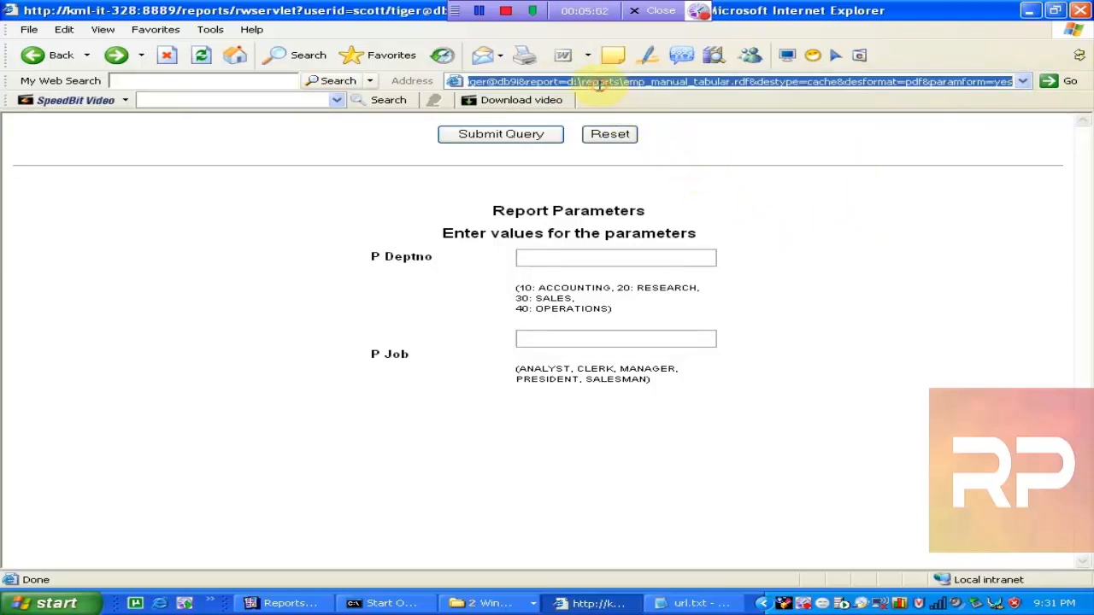
{"action": "key", "text": "Return"}
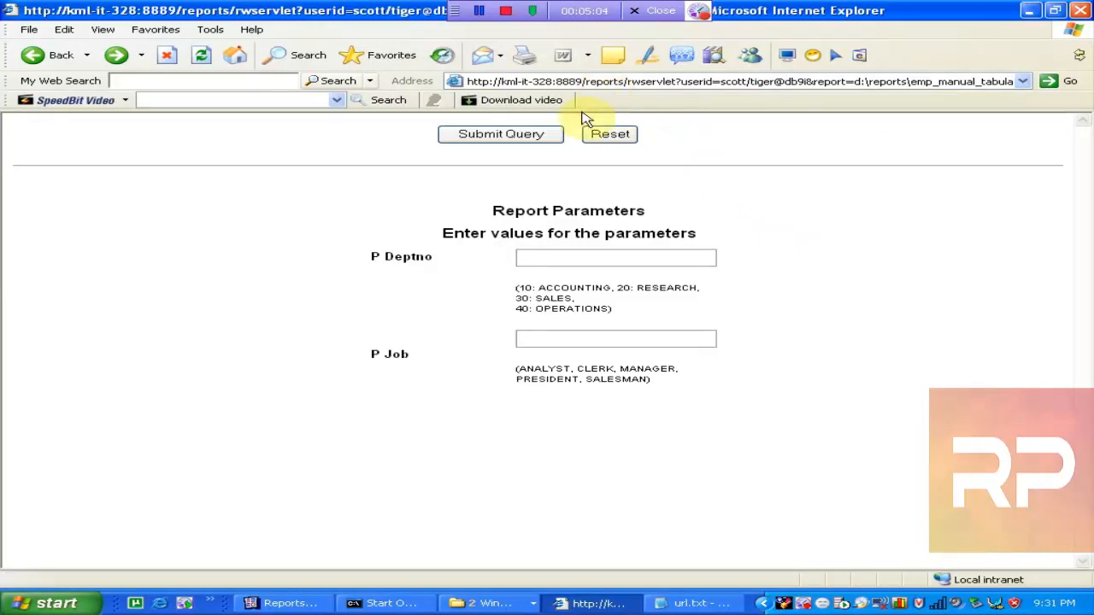
- Close the browser and load the copied report URL, with its embedded database login and paramform=yes, in a new Internet Explorer window
{"action": "left_click", "coordinate": [544, 83]}
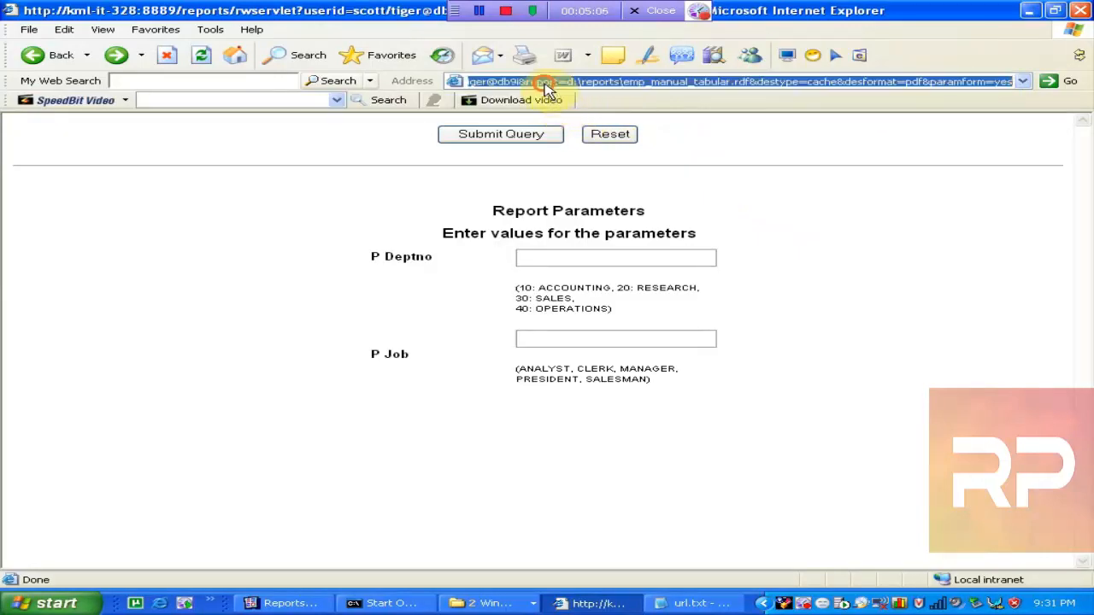
{"action": "key", "text": "BackSpace"}
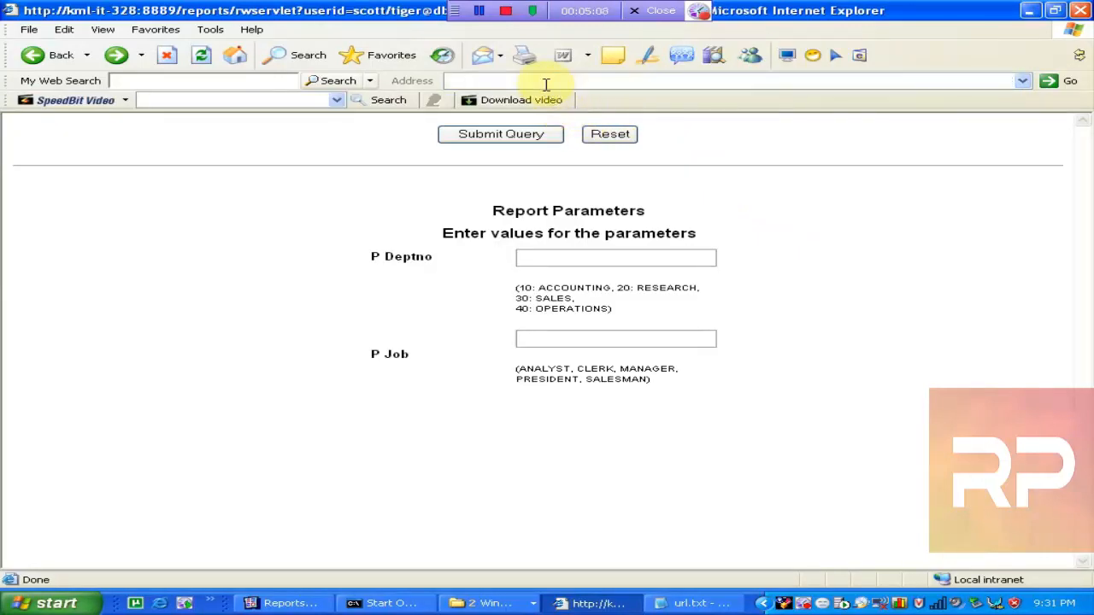
{"action": "left_click", "coordinate": [1081, 12]}
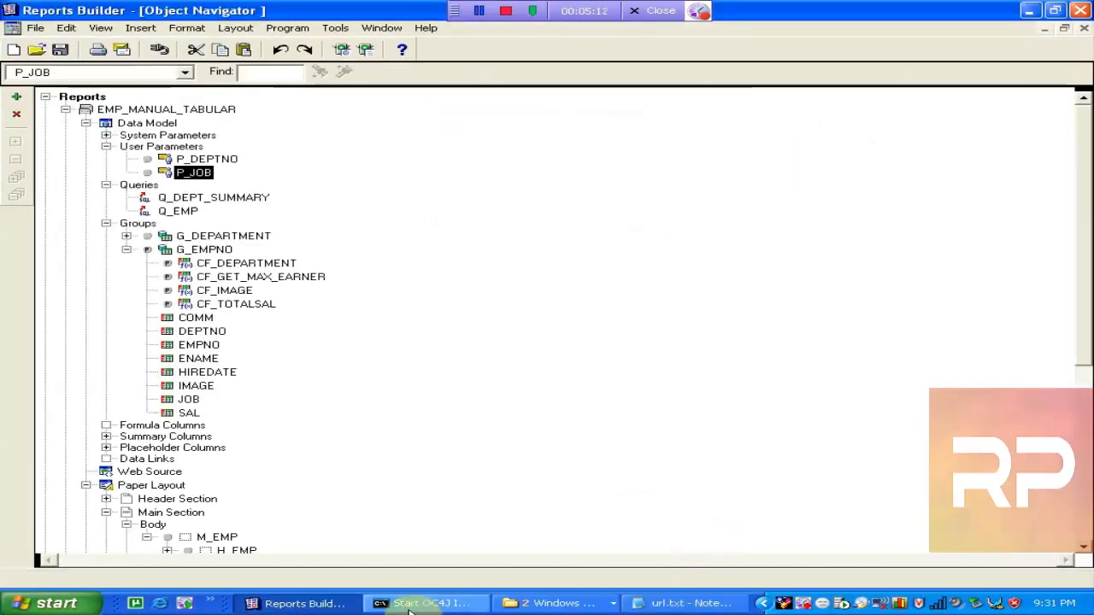
{"action": "left_click", "coordinate": [161, 603]}
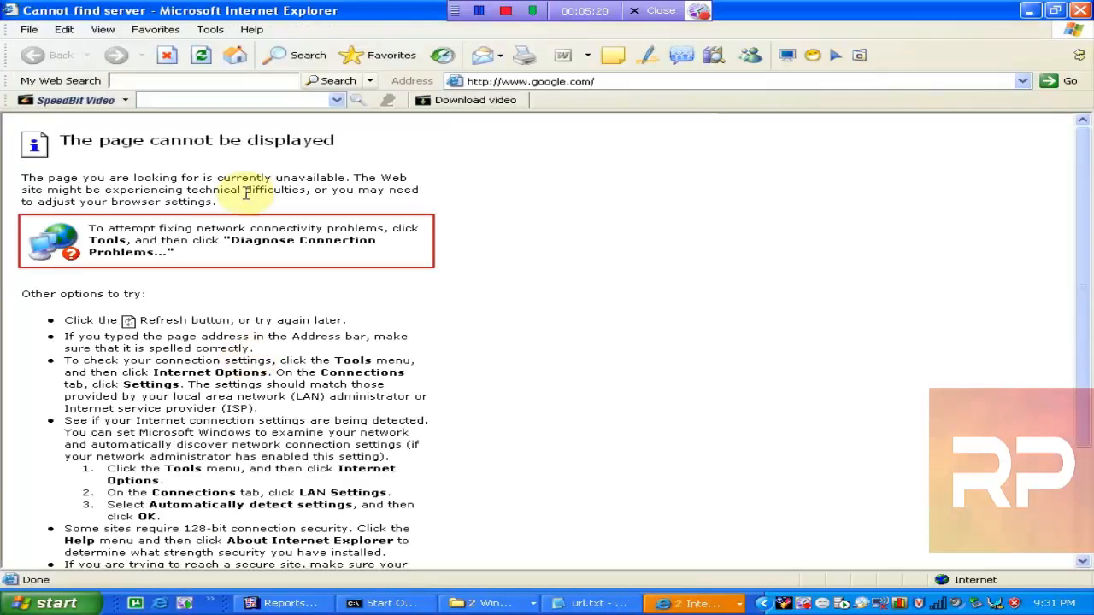
{"action": "left_click", "coordinate": [528, 81]}
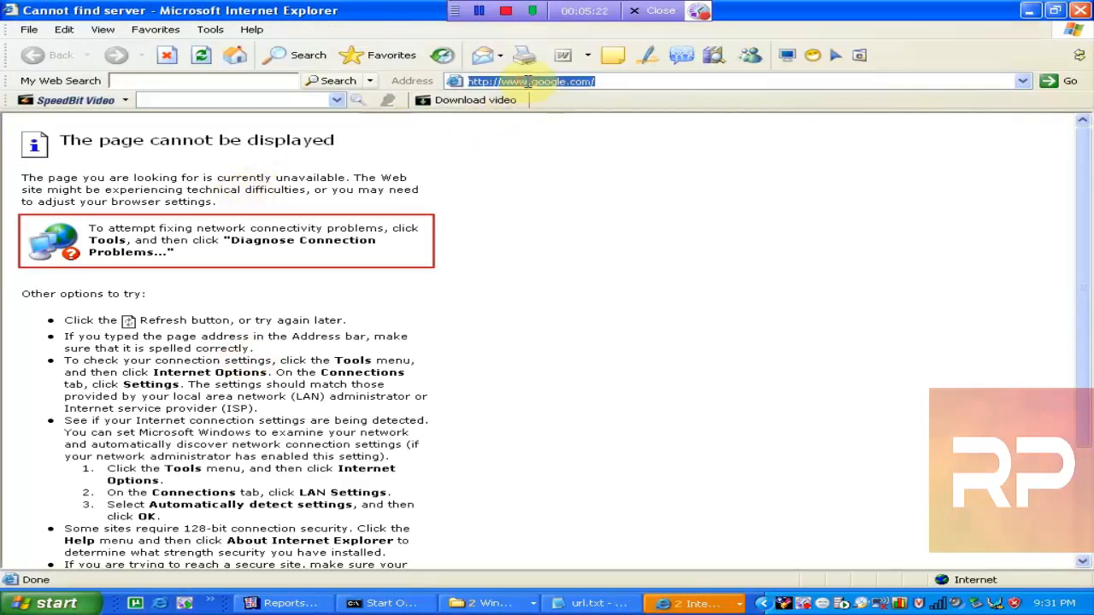
{"action": "key", "text": "ctrl+v"}
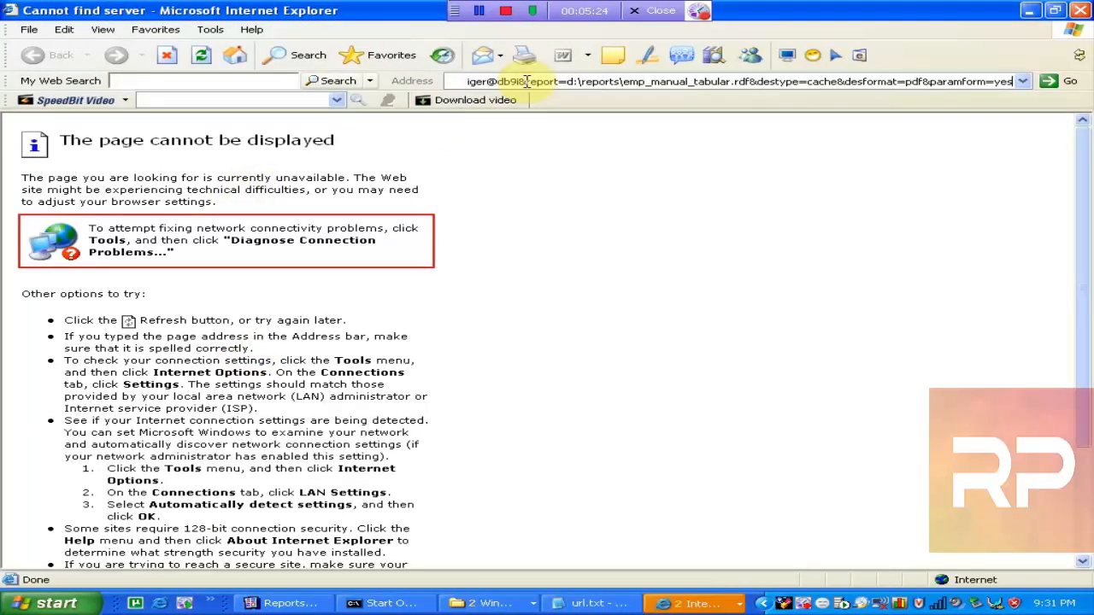
{"action": "key", "text": "Return"}
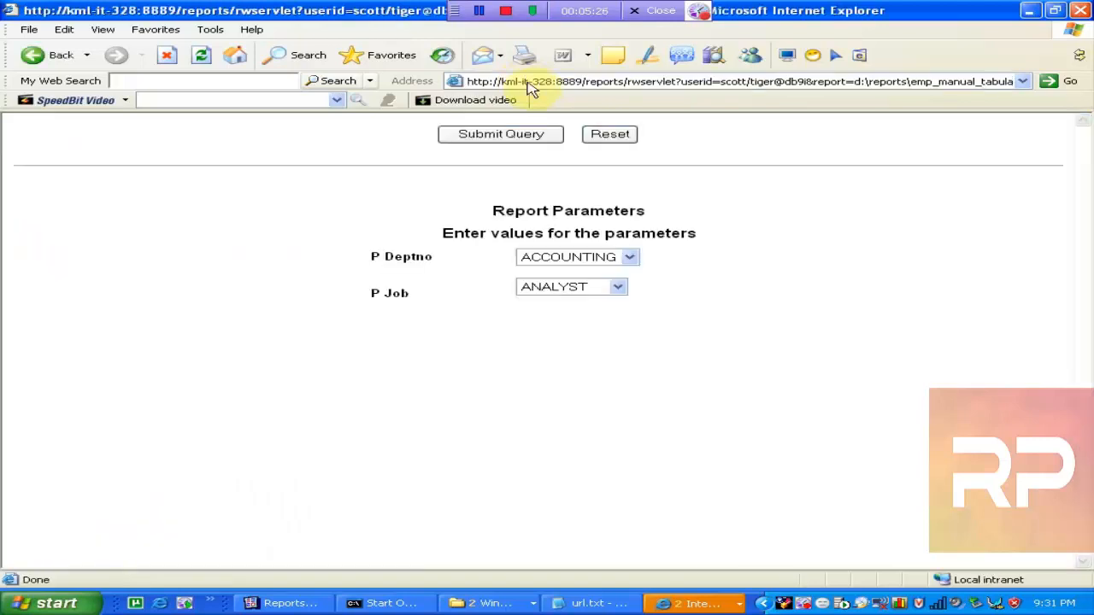
- Examine the choices offered by the P Deptno and P Job lists on the parameter form
{"action": "left_click", "coordinate": [635, 258]}
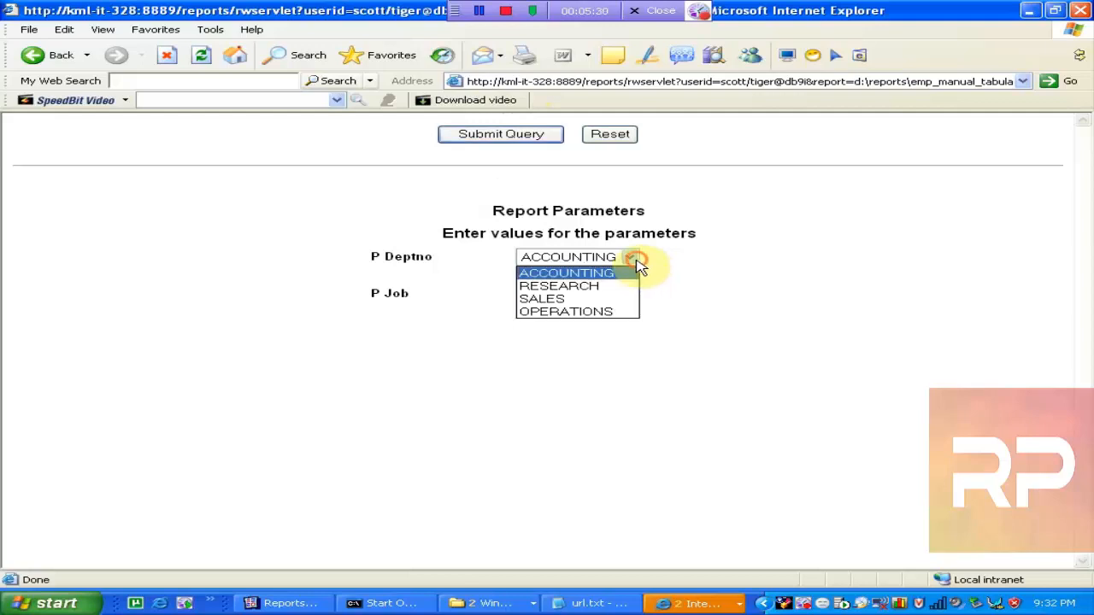
{"action": "left_click", "coordinate": [635, 259]}
{"action": "left_click", "coordinate": [618, 288]}
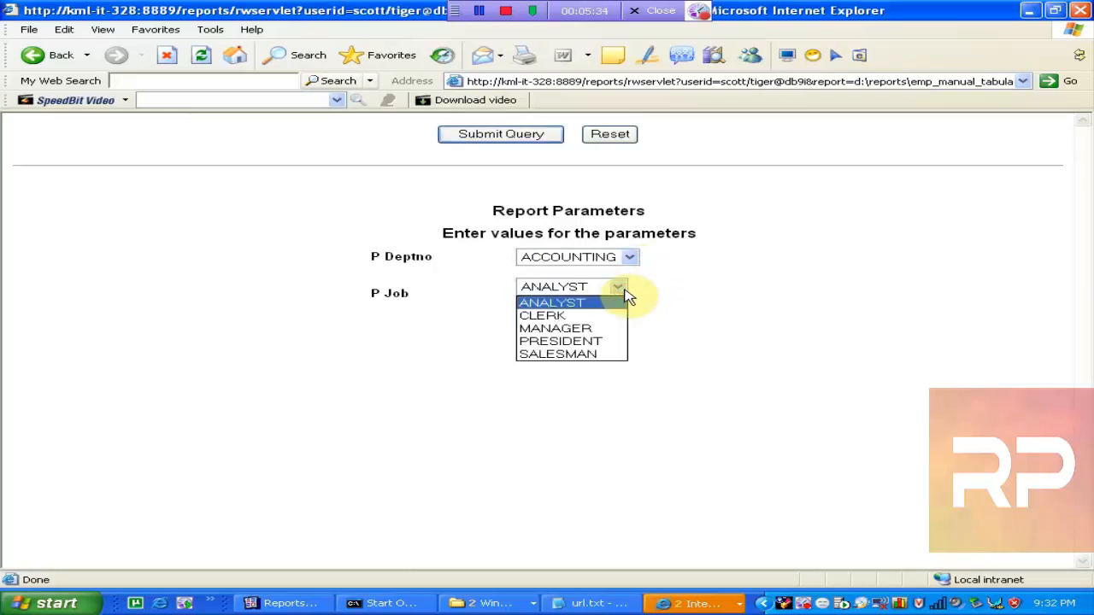
{"action": "left_click", "coordinate": [625, 293]}
{"action": "left_click", "coordinate": [625, 292]}
{"action": "left_click", "coordinate": [624, 292]}
{"action": "left_click", "coordinate": [625, 292]}
{"action": "left_click", "coordinate": [632, 257]}
{"action": "left_click", "coordinate": [630, 256]}
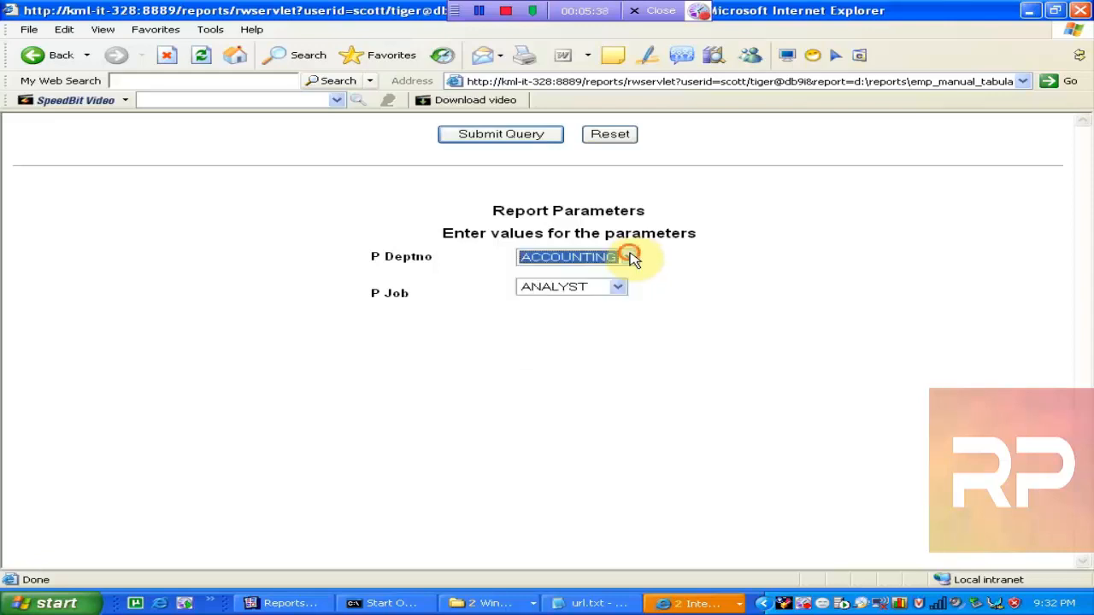
{"action": "left_click", "coordinate": [619, 292]}
{"action": "left_click", "coordinate": [621, 295]}
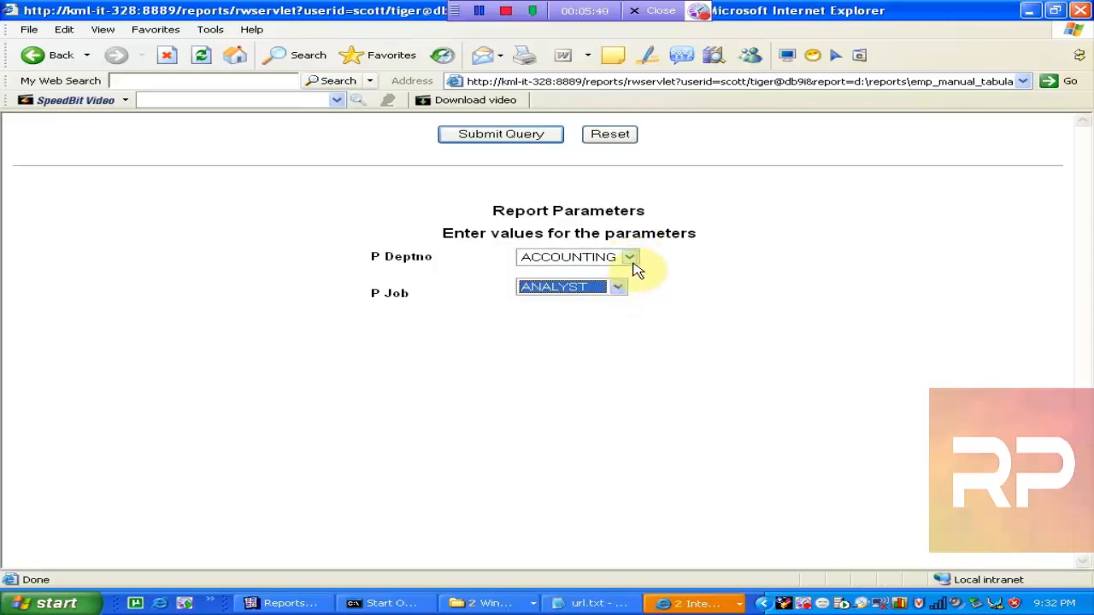
{"action": "left_click", "coordinate": [632, 256]}
{"action": "left_click", "coordinate": [637, 257]}
{"action": "left_click", "coordinate": [617, 293]}
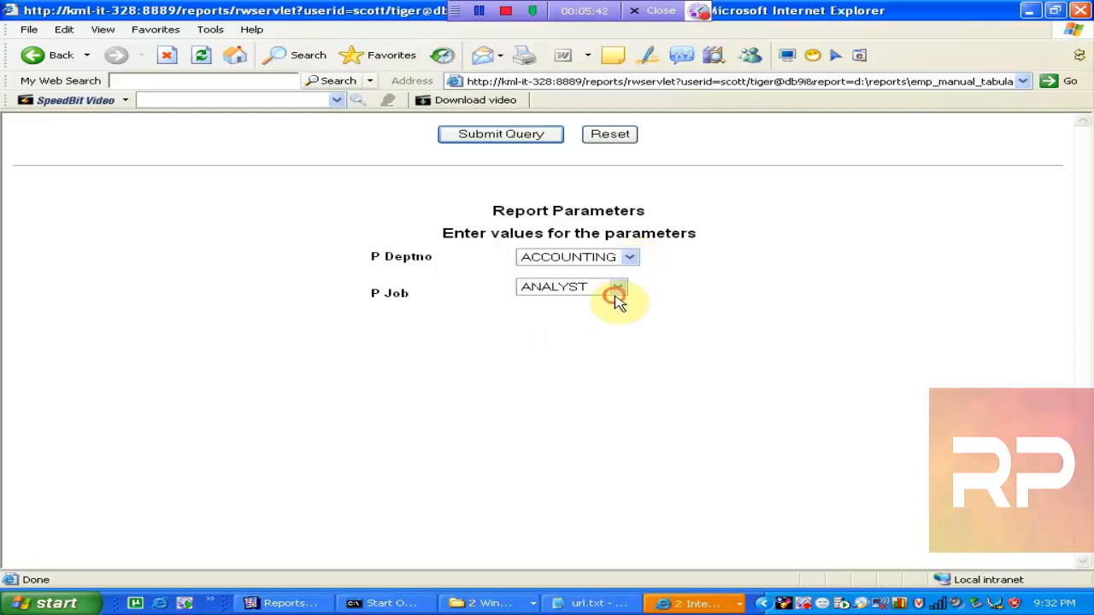
{"action": "left_click", "coordinate": [619, 292]}
{"action": "left_click", "coordinate": [634, 258]}
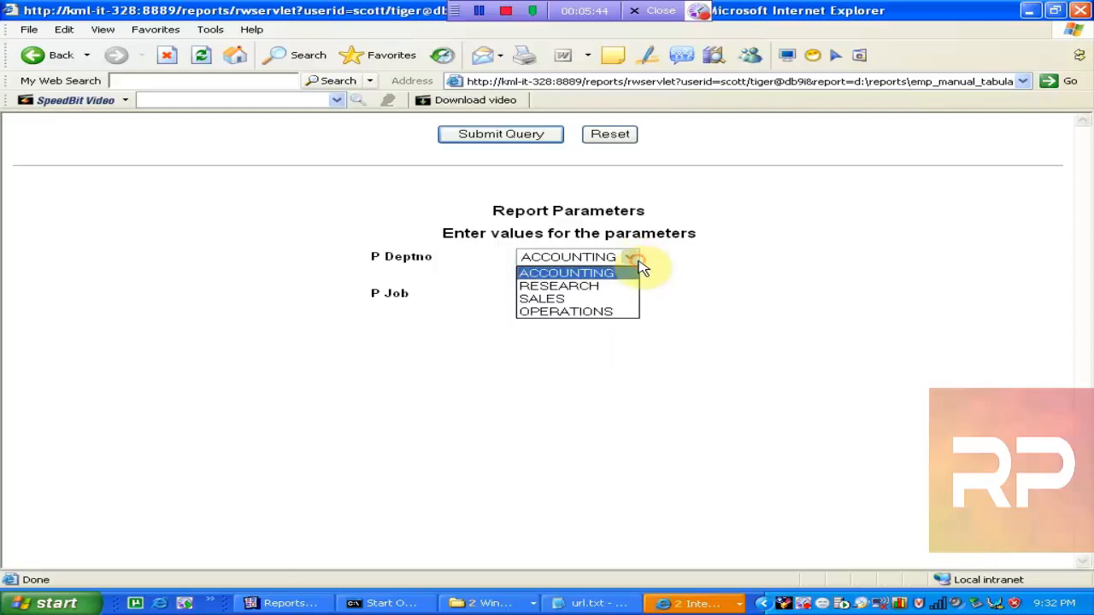
{"action": "left_click", "coordinate": [633, 259]}
{"action": "left_click", "coordinate": [617, 292]}
{"action": "left_click", "coordinate": [615, 291]}
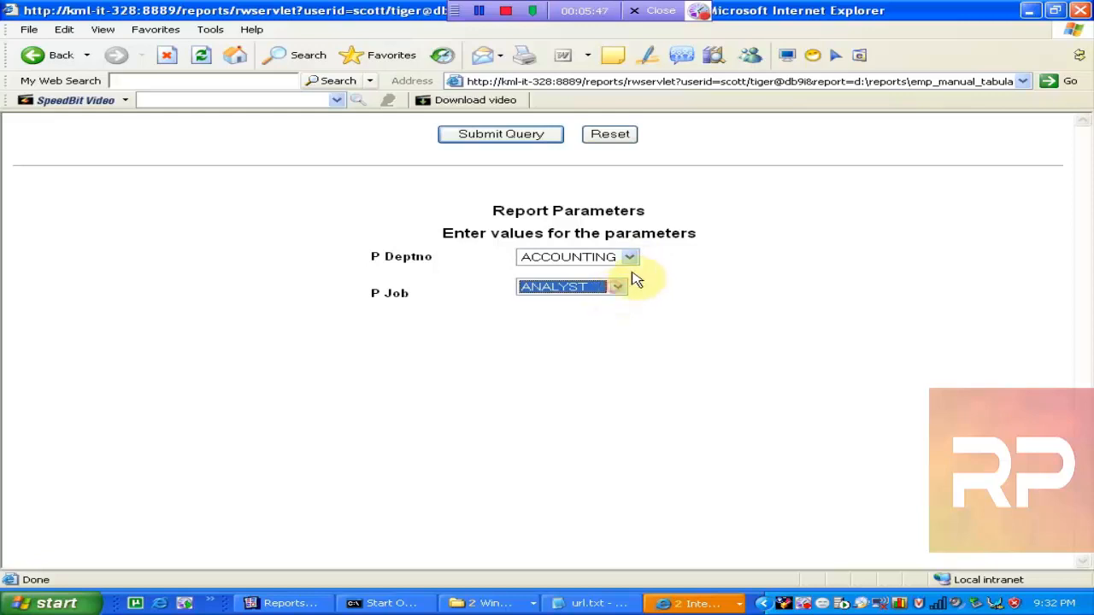
{"action": "left_click", "coordinate": [637, 260]}
{"action": "left_click", "coordinate": [636, 263]}
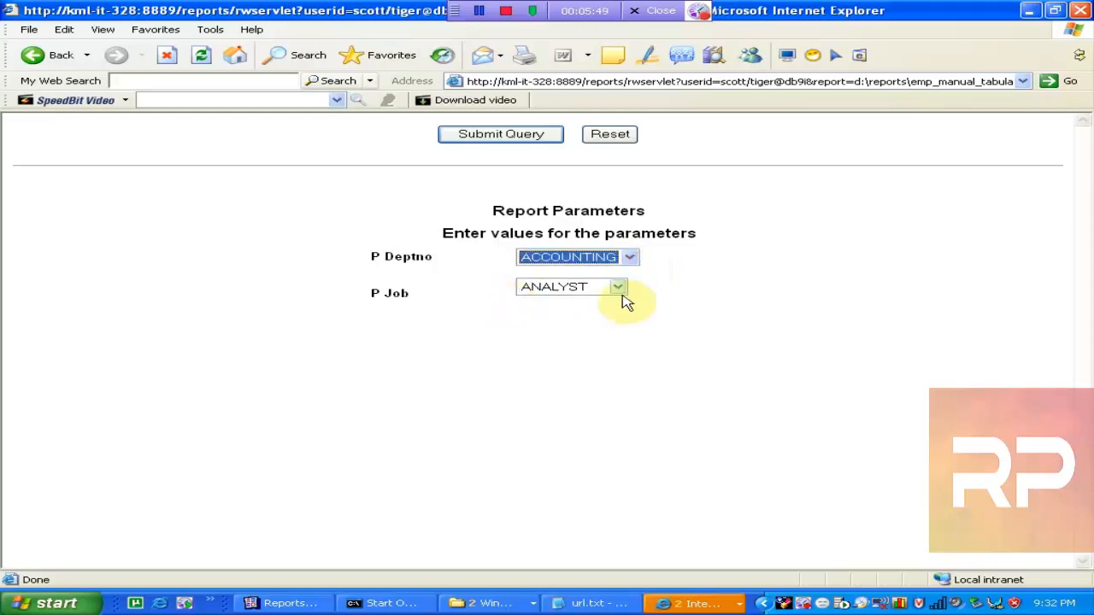
- Switch to Reports Builder and extend the P_JOB user parameter's list-of-values query with UNION ALL SELECT NULL FROM DUAL
{"action": "left_click", "coordinate": [289, 603]}
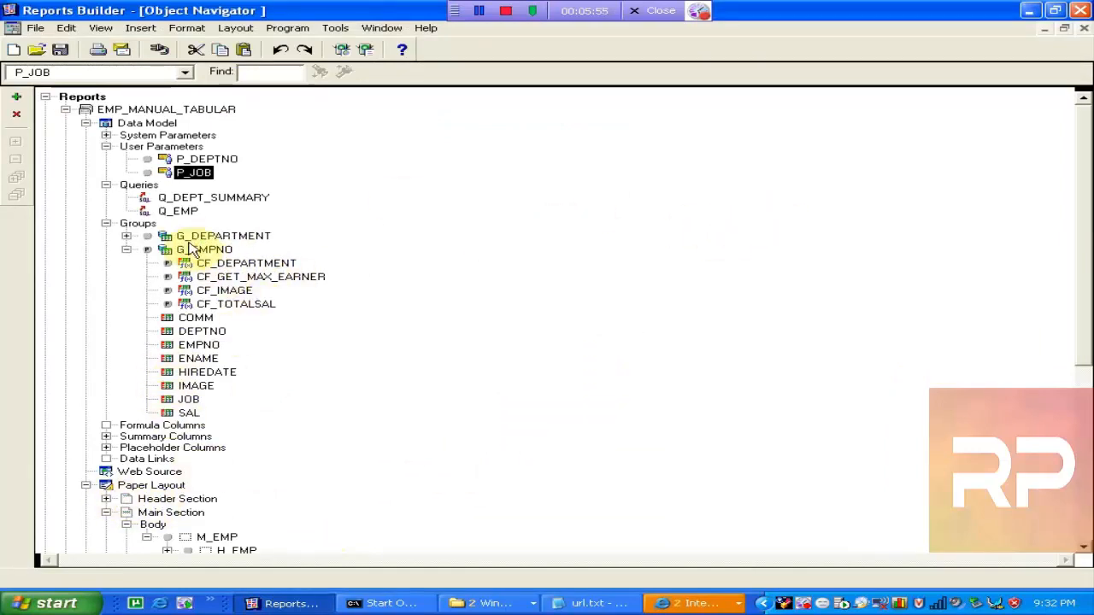
{"action": "left_click", "coordinate": [106, 147]}
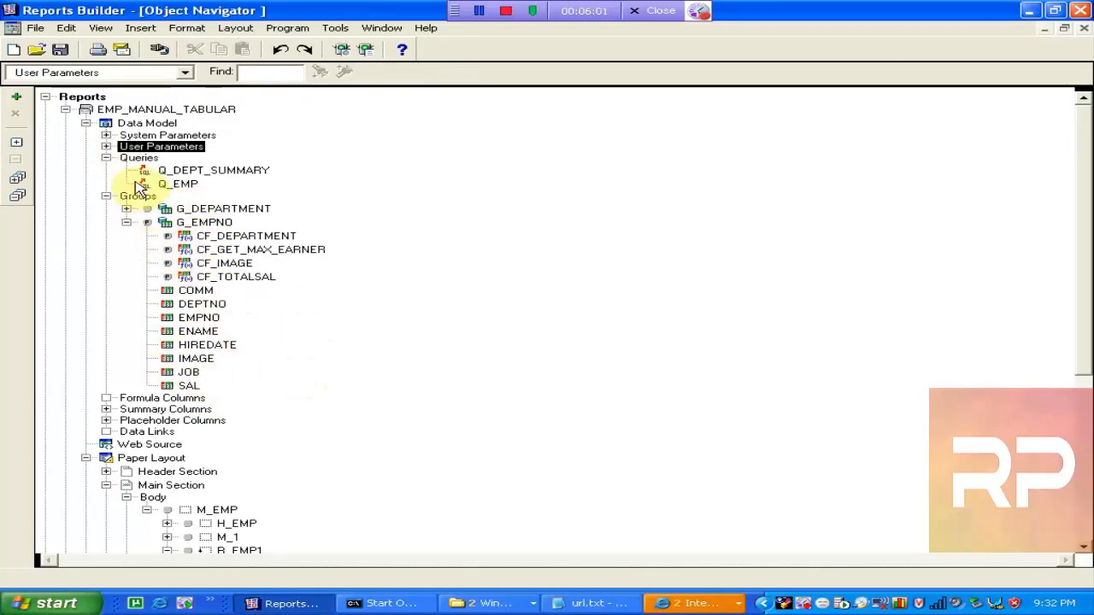
{"action": "left_click", "coordinate": [106, 147]}
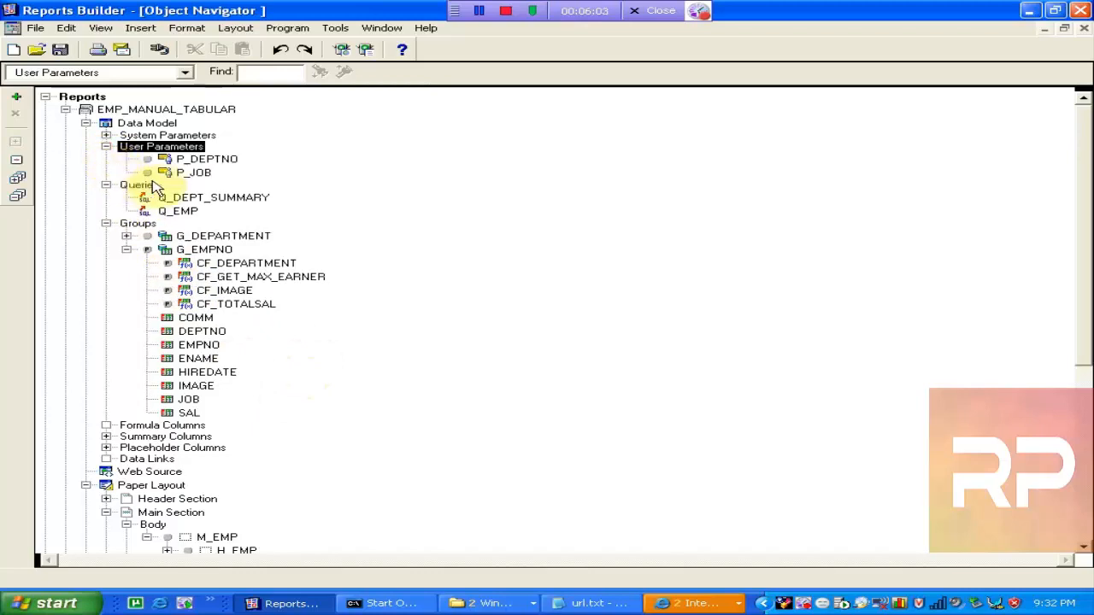
{"action": "left_click", "coordinate": [175, 173]}
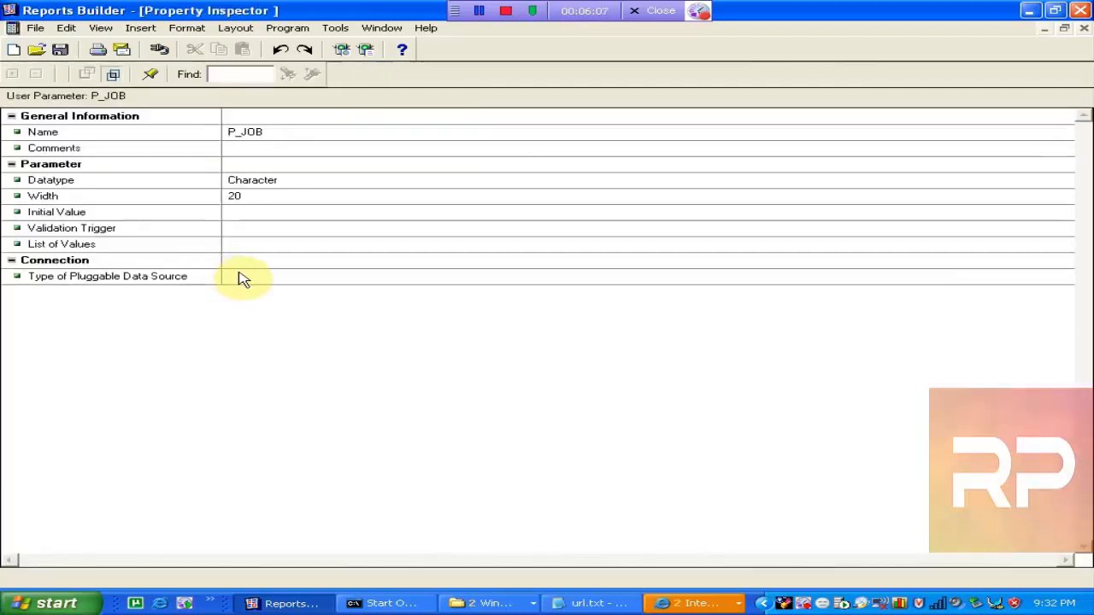
{"action": "left_click", "coordinate": [282, 250]}
{"action": "left_click", "coordinate": [282, 249]}
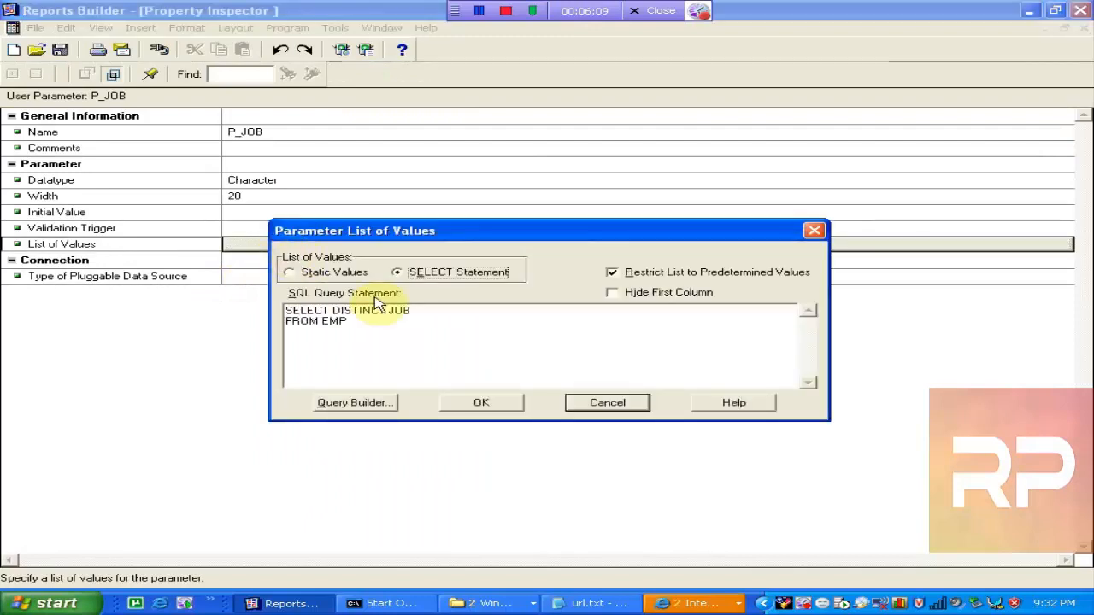
{"action": "left_click", "coordinate": [365, 324]}
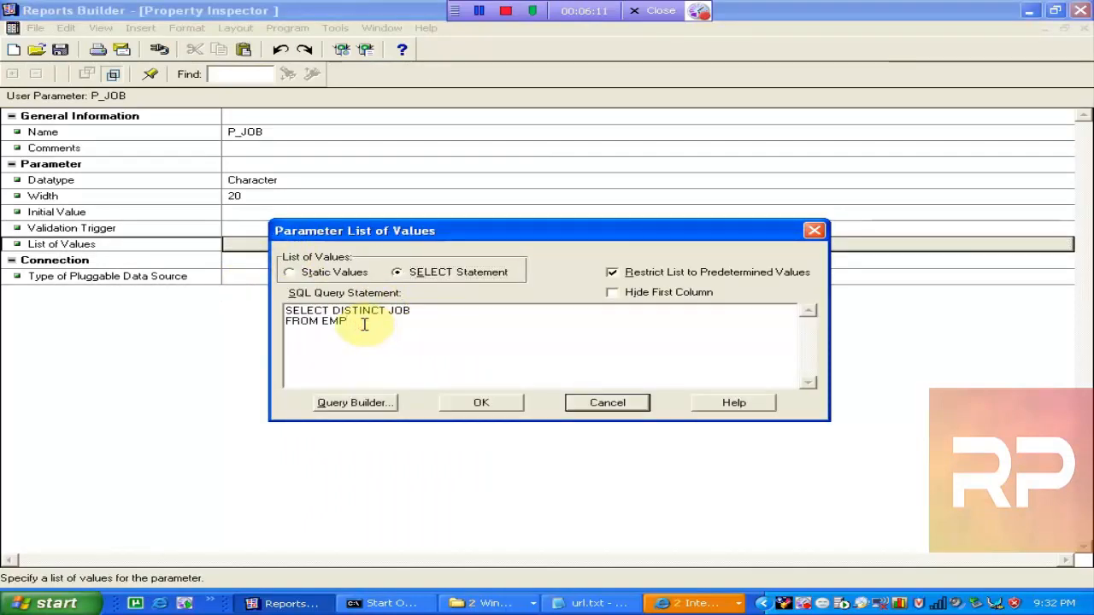
{"action": "key", "text": "Return"}
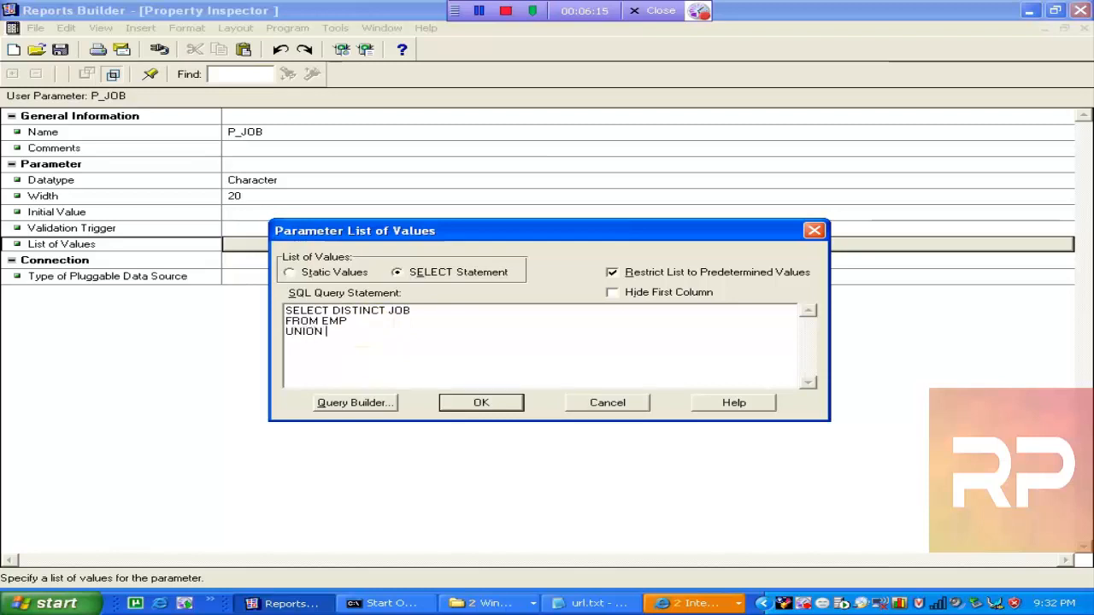
{"action": "type", "text": "UNION ALL"}
{"action": "key", "text": "Return"}
{"action": "type", "text": "S"}
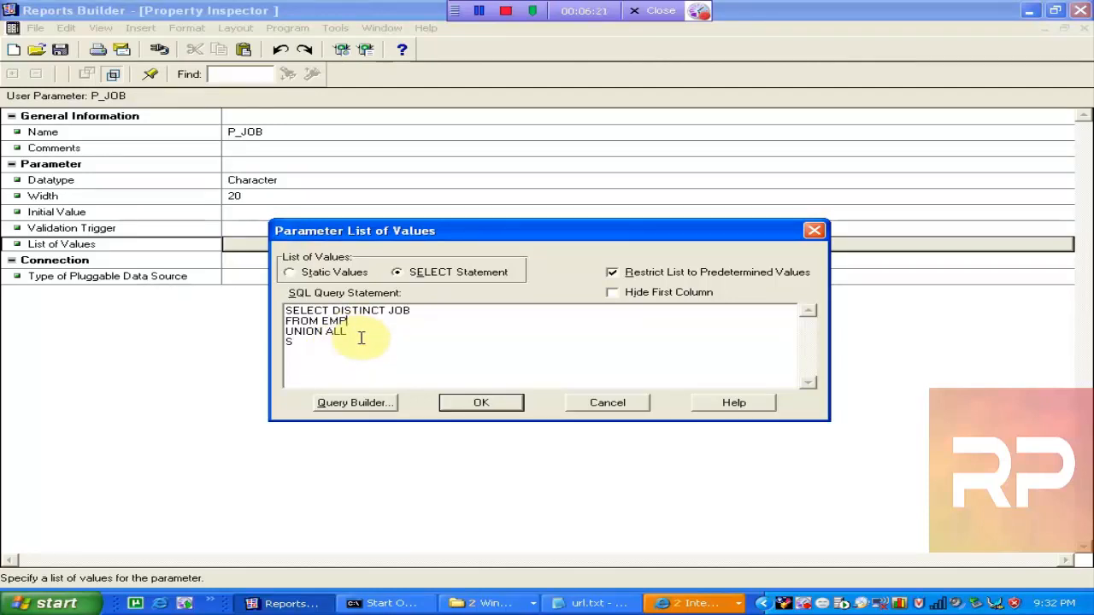
{"action": "left_click", "coordinate": [305, 342]}
{"action": "type", "text": "ELECT  NULL"}
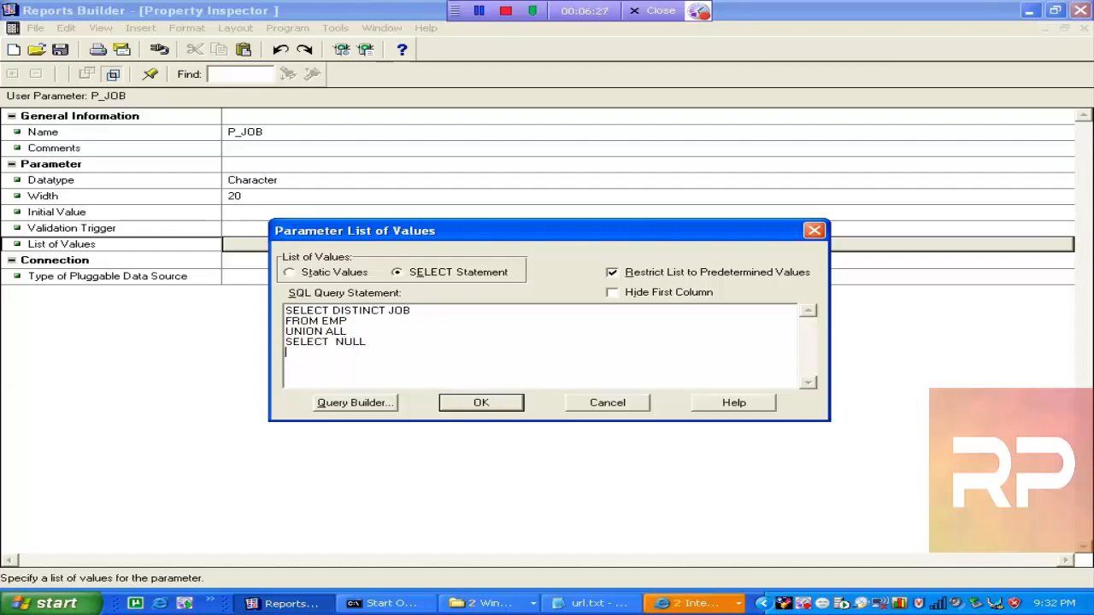
{"action": "type", "text": "OM DUAL"}
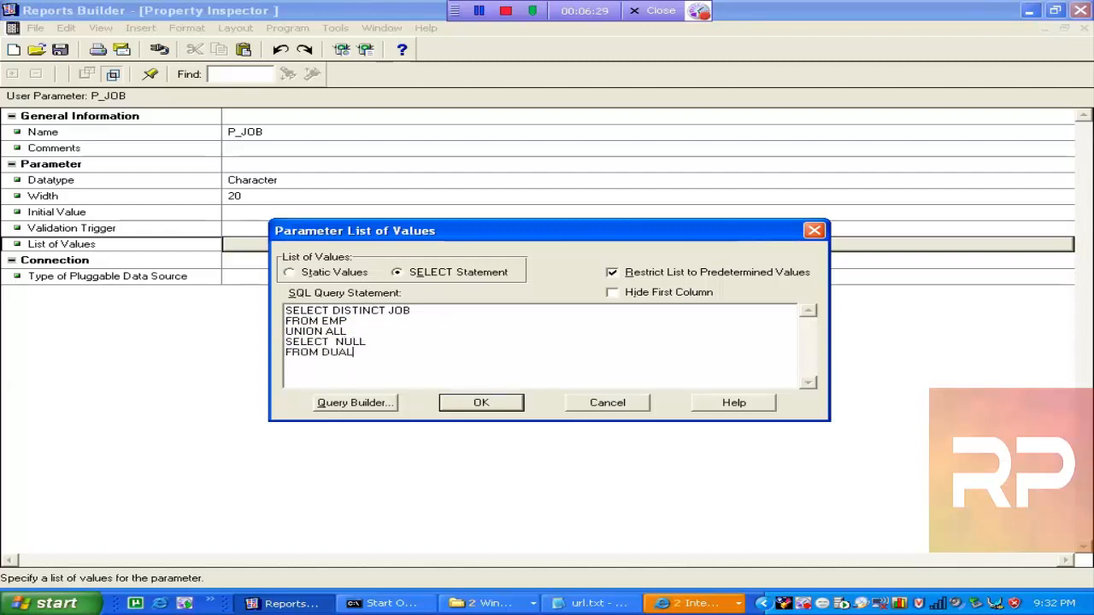
{"action": "left_click", "coordinate": [449, 404]}
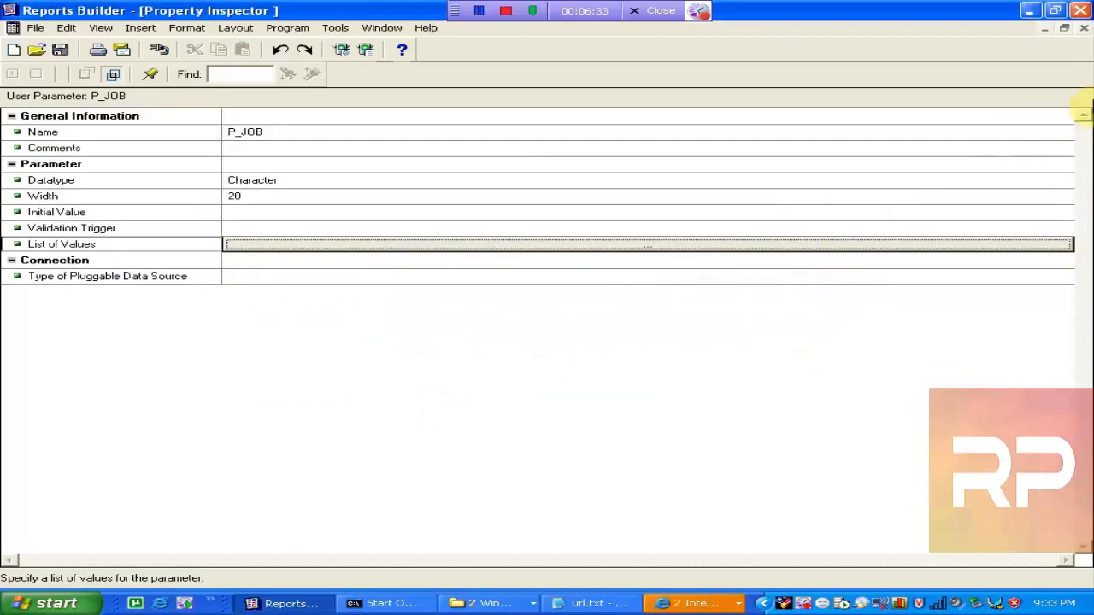
{"action": "left_click", "coordinate": [1084, 27]}
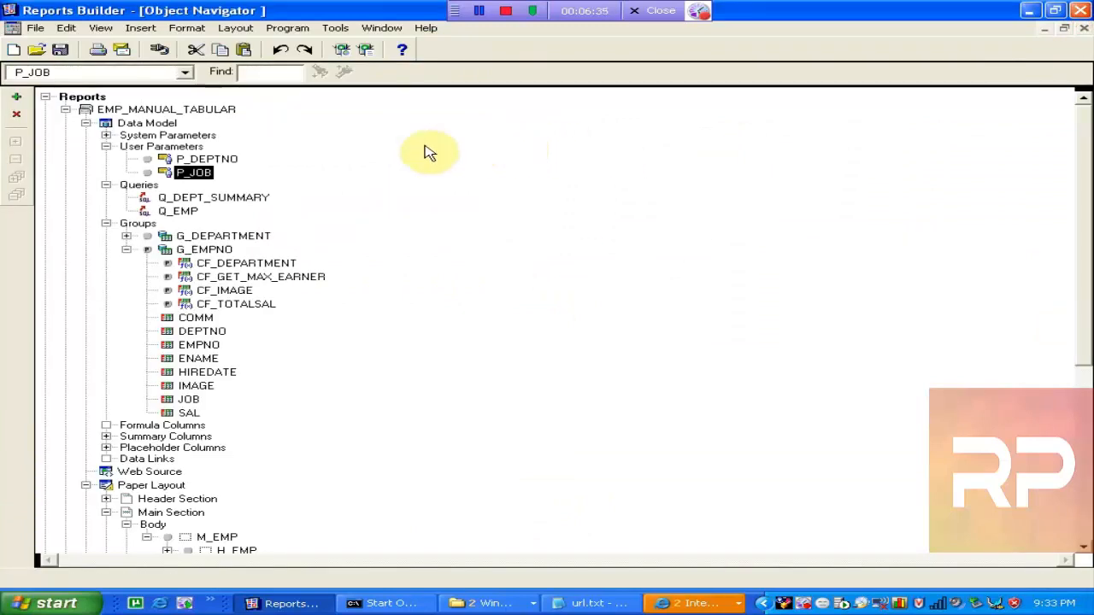
- Run the report with ACCOUNTING as P Deptno and the empty choice as P Job
{"action": "left_click", "coordinate": [365, 48]}
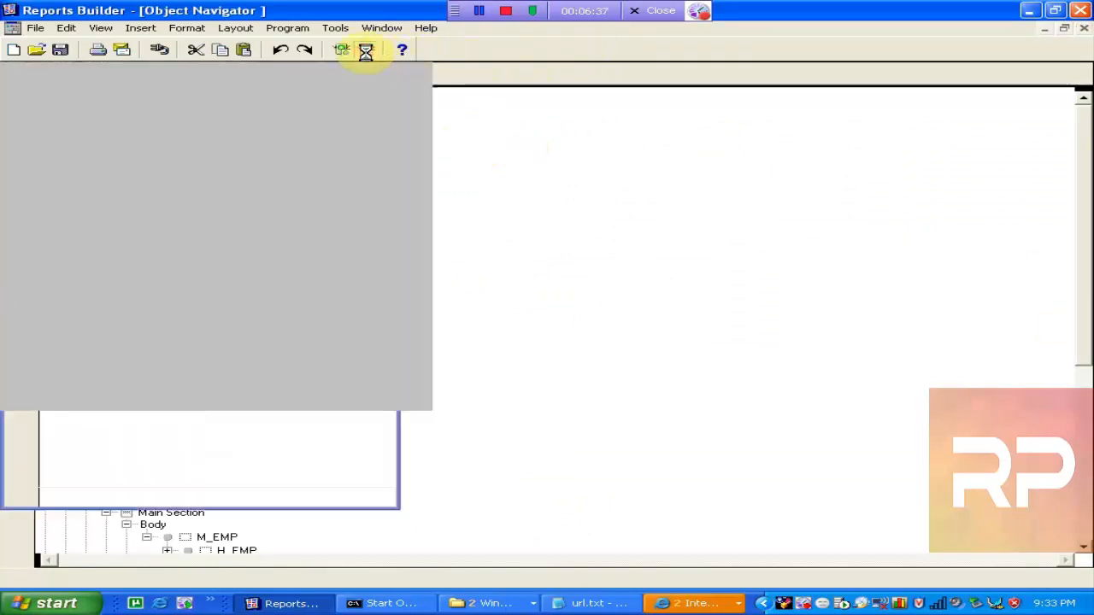
{"action": "left_click", "coordinate": [349, 159]}
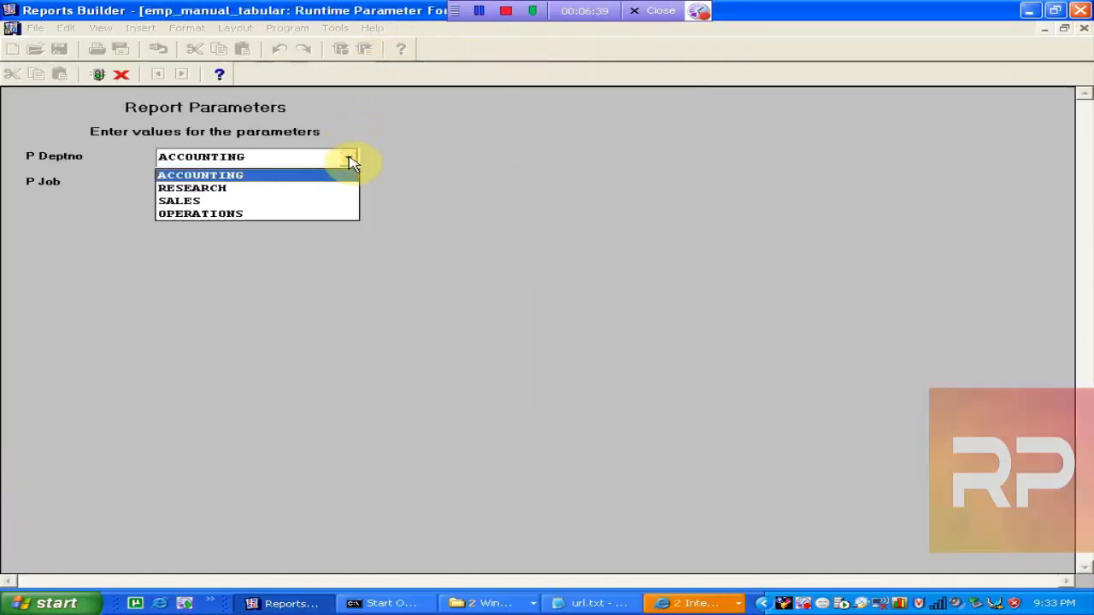
{"action": "left_click", "coordinate": [351, 161]}
{"action": "left_click", "coordinate": [349, 187]}
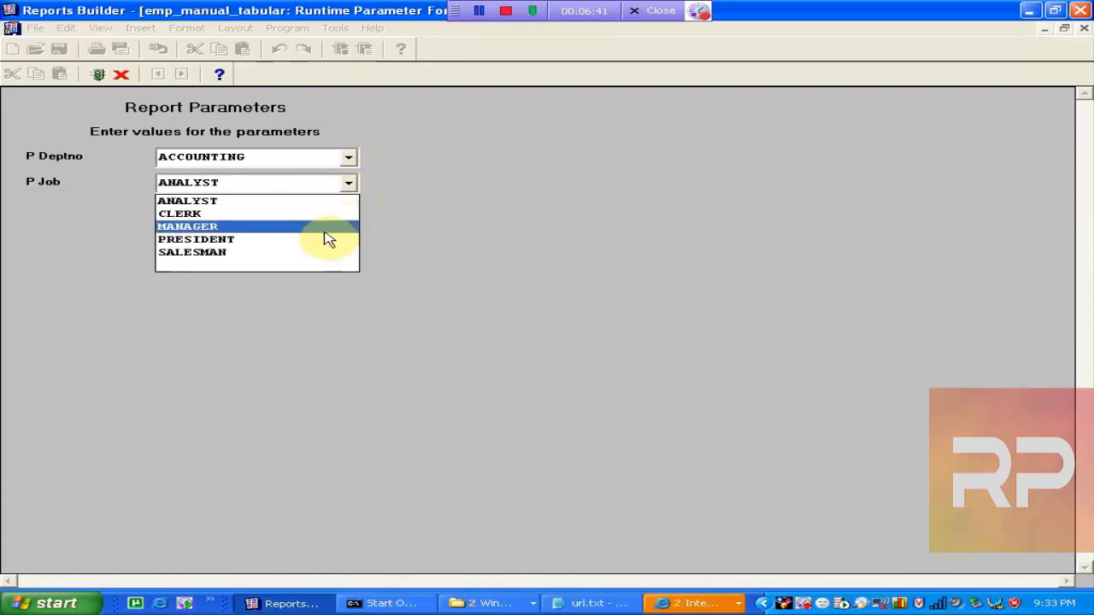
{"action": "left_click", "coordinate": [329, 267]}
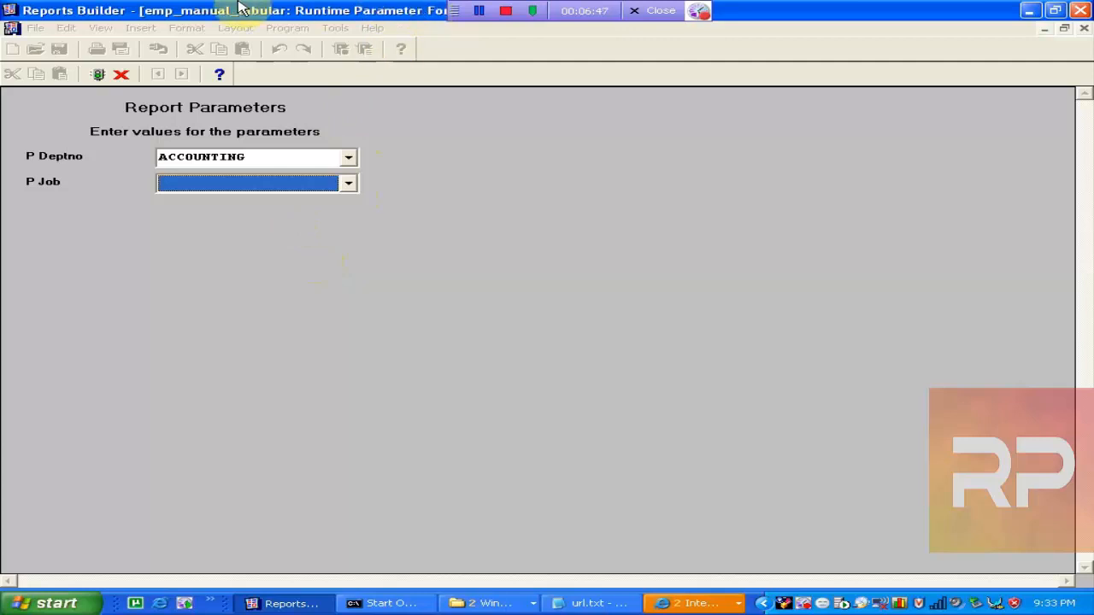
{"action": "left_click", "coordinate": [101, 74]}
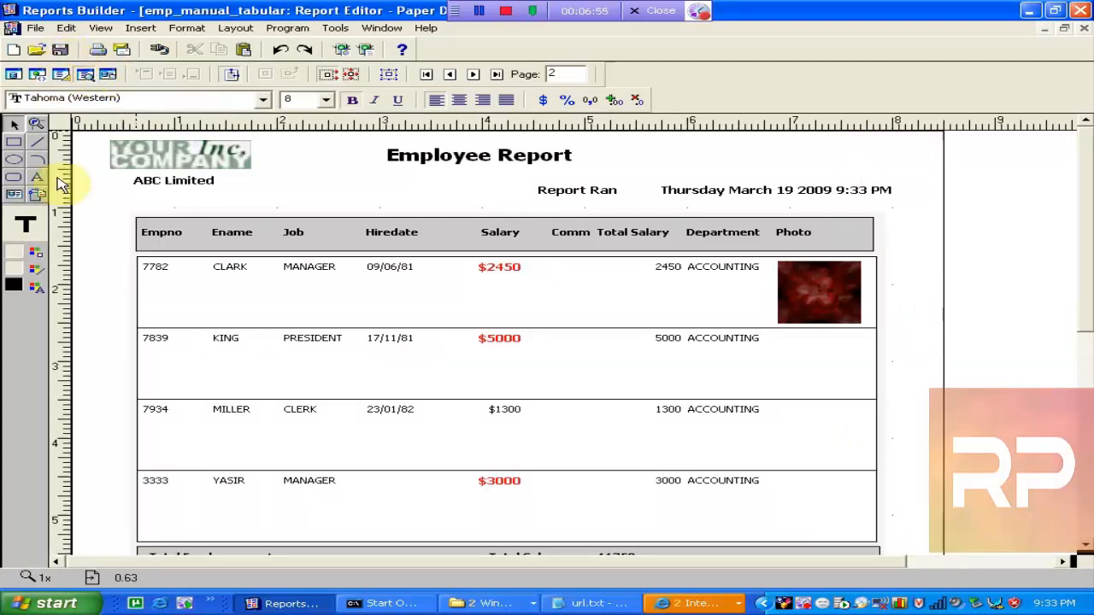
- Switch to Internet Explorer and view the report's web parameter form in its window
{"action": "left_click", "coordinate": [673, 603]}
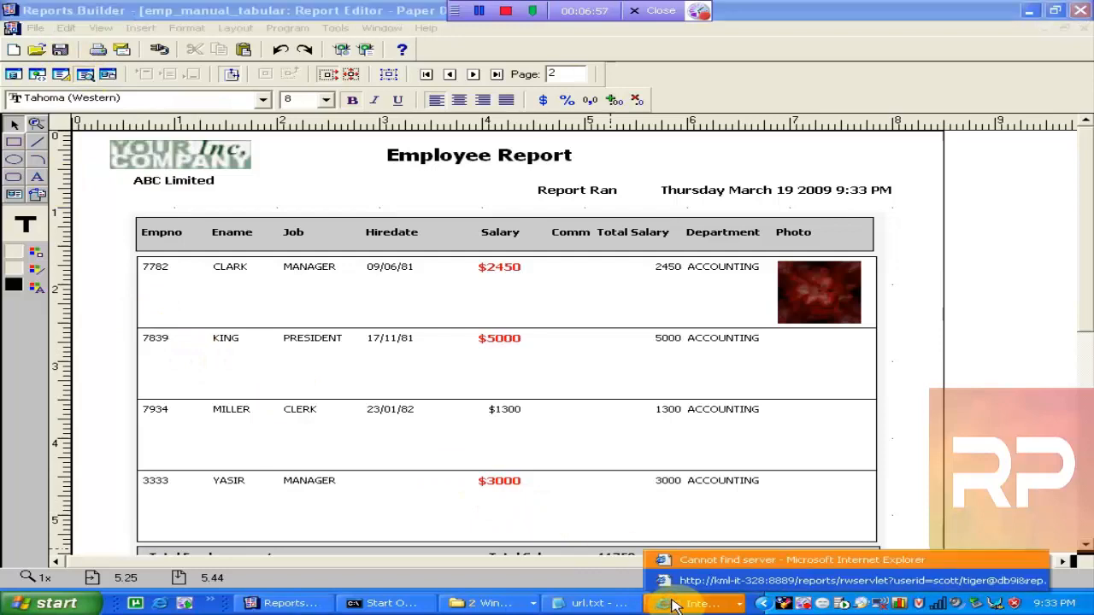
{"action": "left_click", "coordinate": [701, 562]}
{"action": "left_click", "coordinate": [701, 598]}
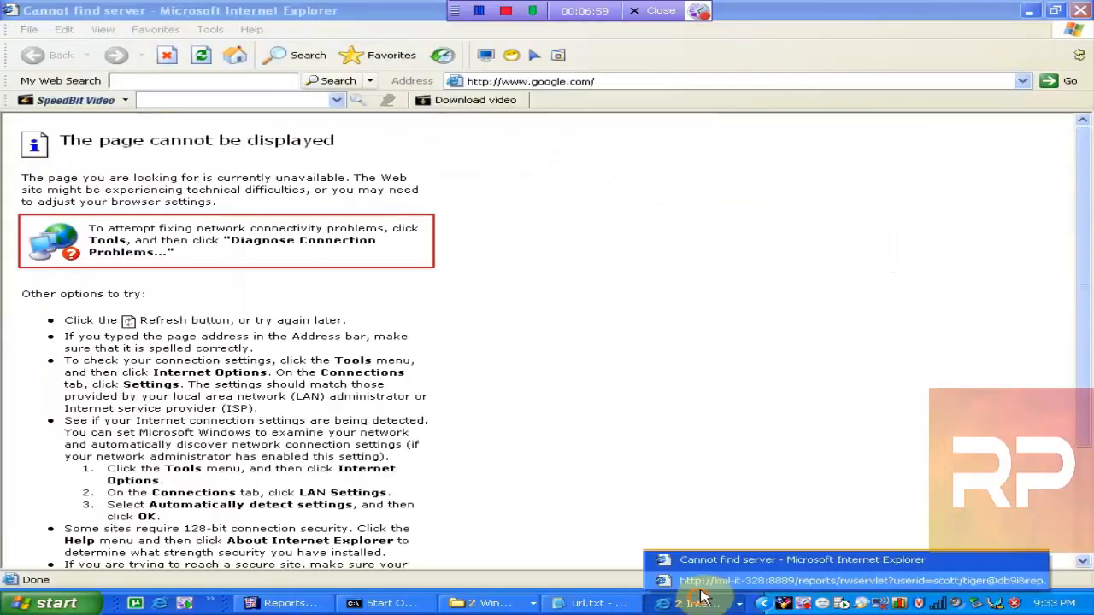
{"action": "left_click", "coordinate": [708, 581]}
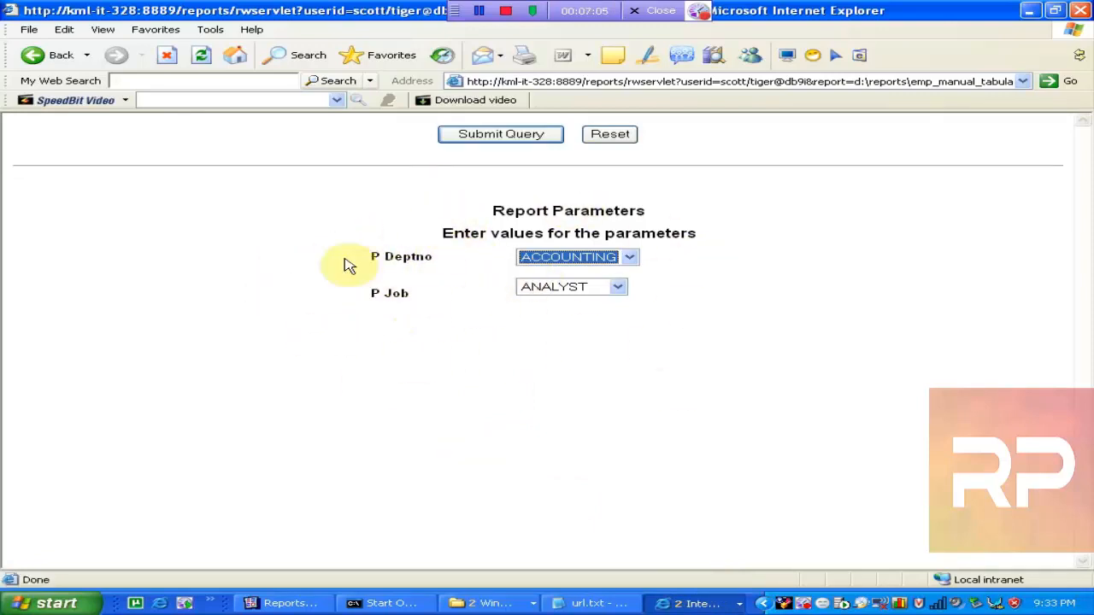
- Switch to Reports Builder, view the report's Paper Parameter Form layout, and close the Report Editor
{"action": "left_click", "coordinate": [312, 603]}
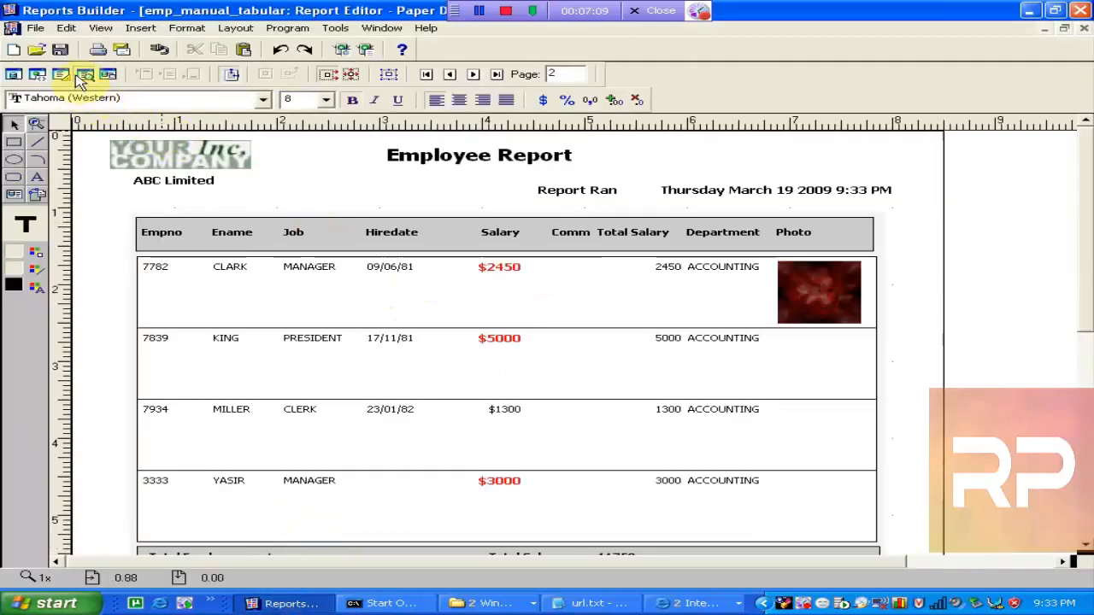
{"action": "left_click", "coordinate": [101, 75]}
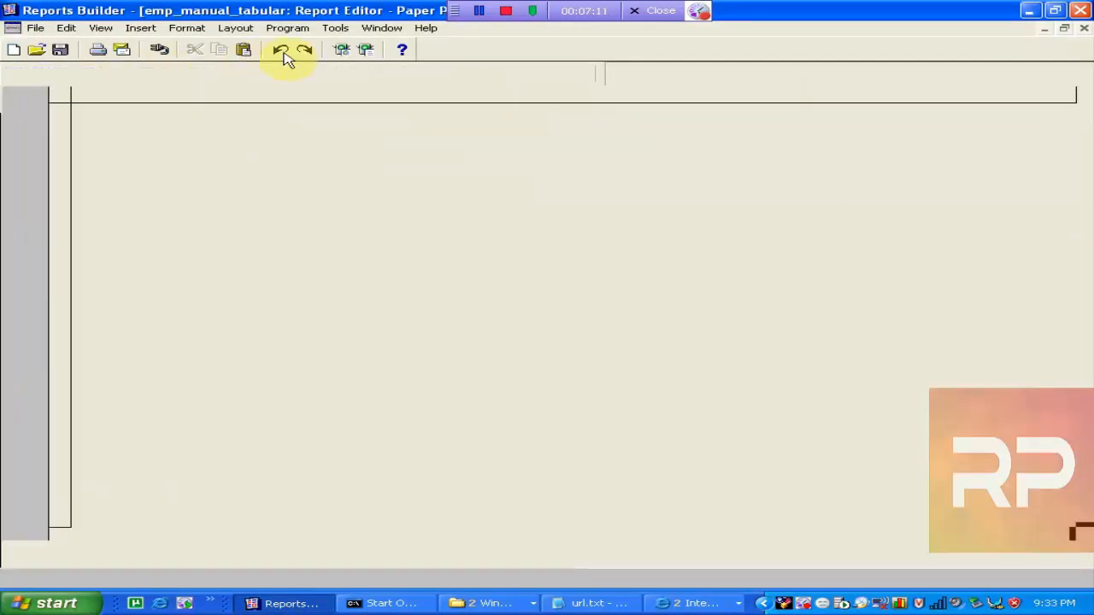
{"action": "left_click", "coordinate": [335, 28]}
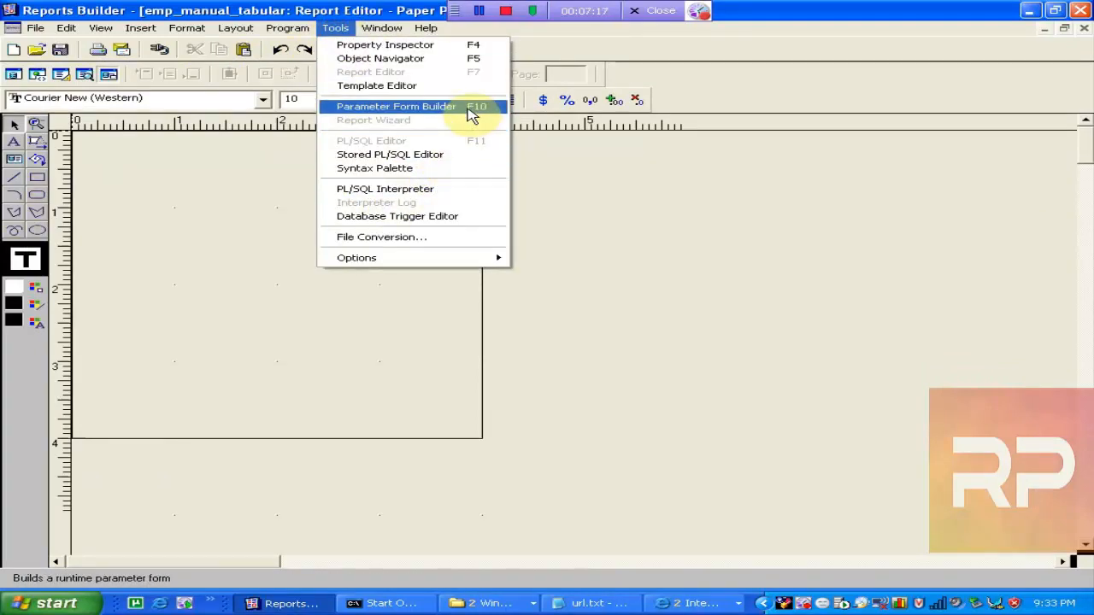
{"action": "left_click", "coordinate": [740, 44]}
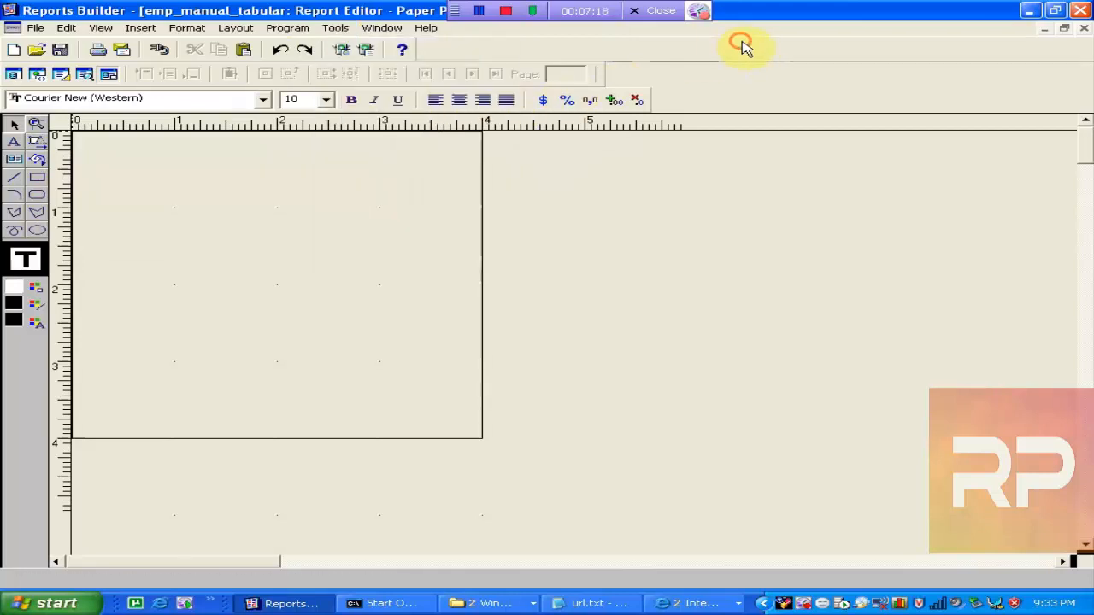
{"action": "left_click", "coordinate": [1083, 29]}
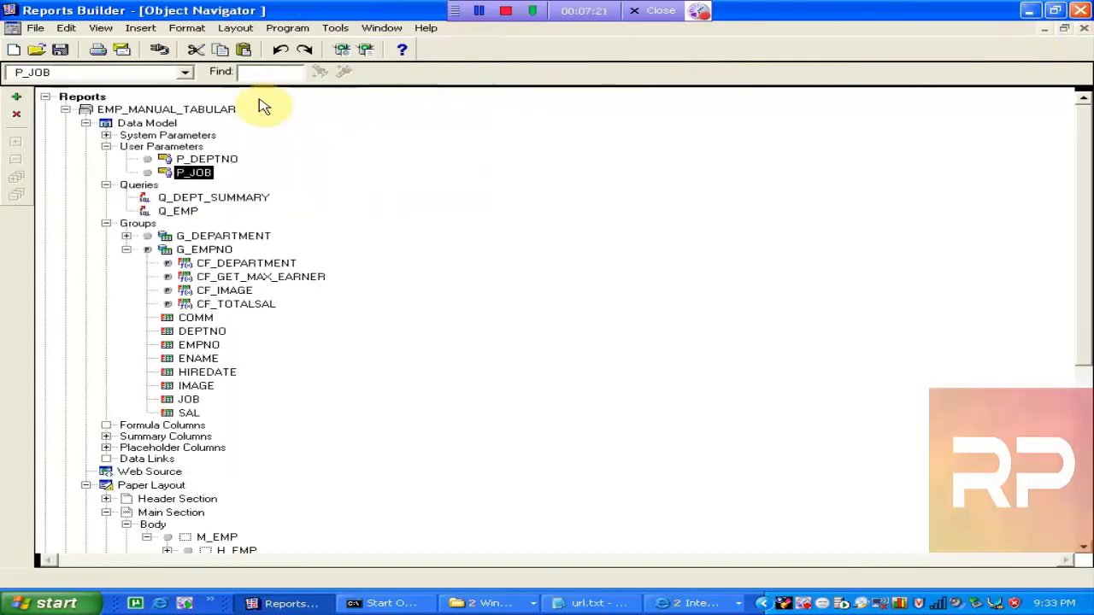
- Examine the report's user and system parameters, including COPIES, DESFORMAT, DESNAME, DESTYPE and ORIENTATION, and collapse both groups
{"action": "left_click", "coordinate": [143, 147]}
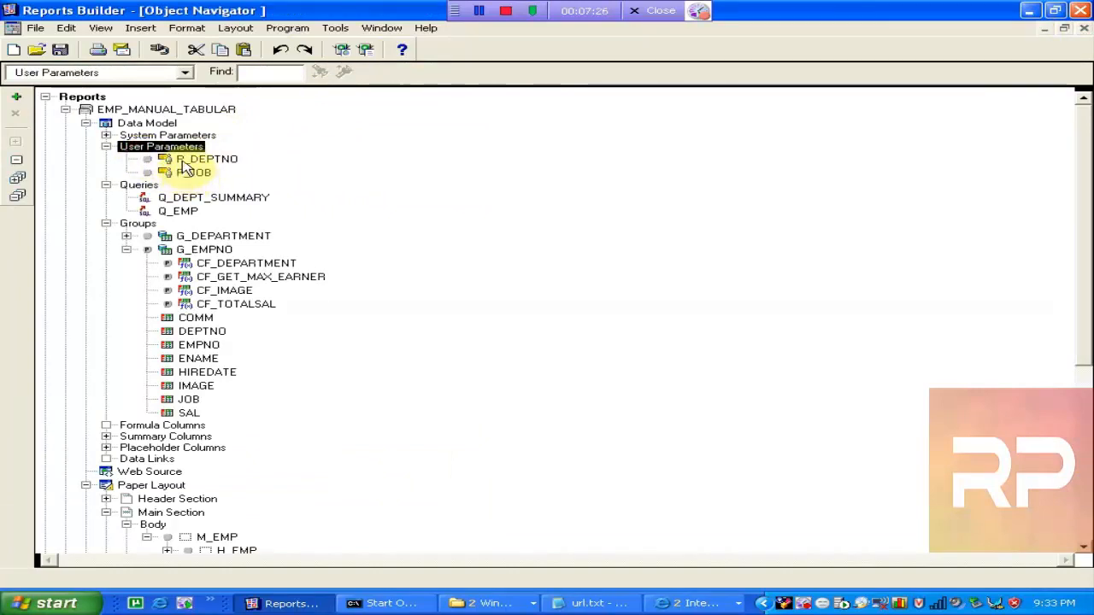
{"action": "left_click", "coordinate": [124, 137]}
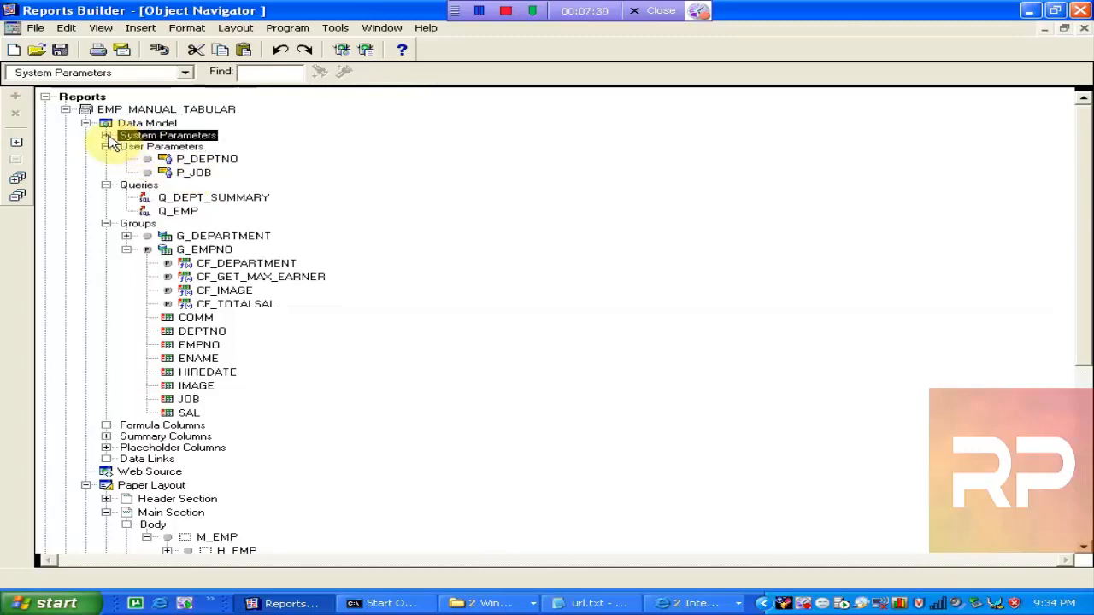
{"action": "left_click", "coordinate": [105, 136]}
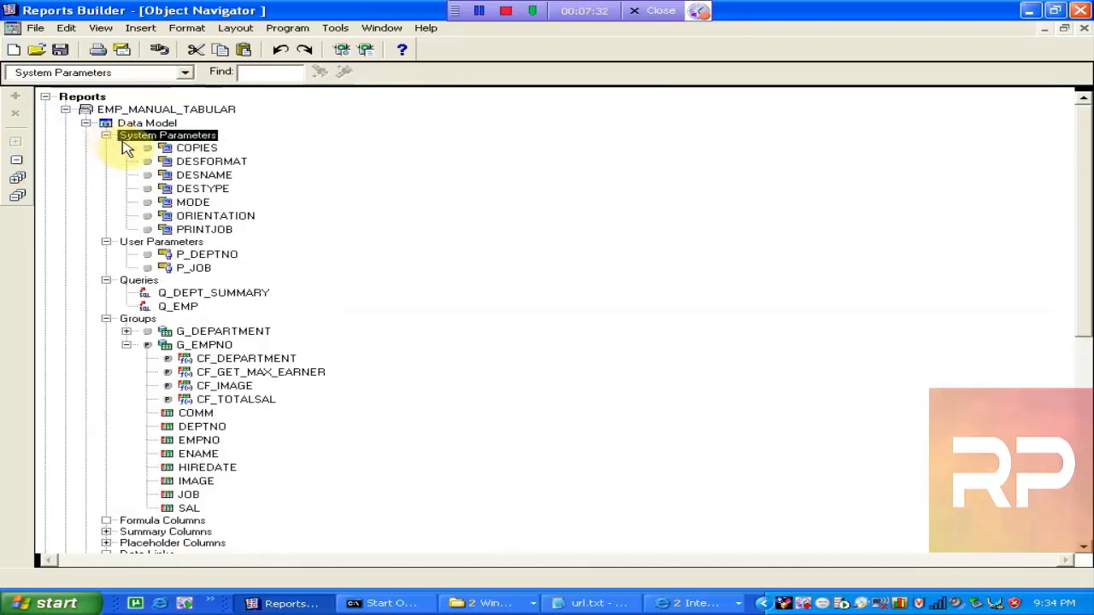
{"action": "left_click", "coordinate": [175, 150]}
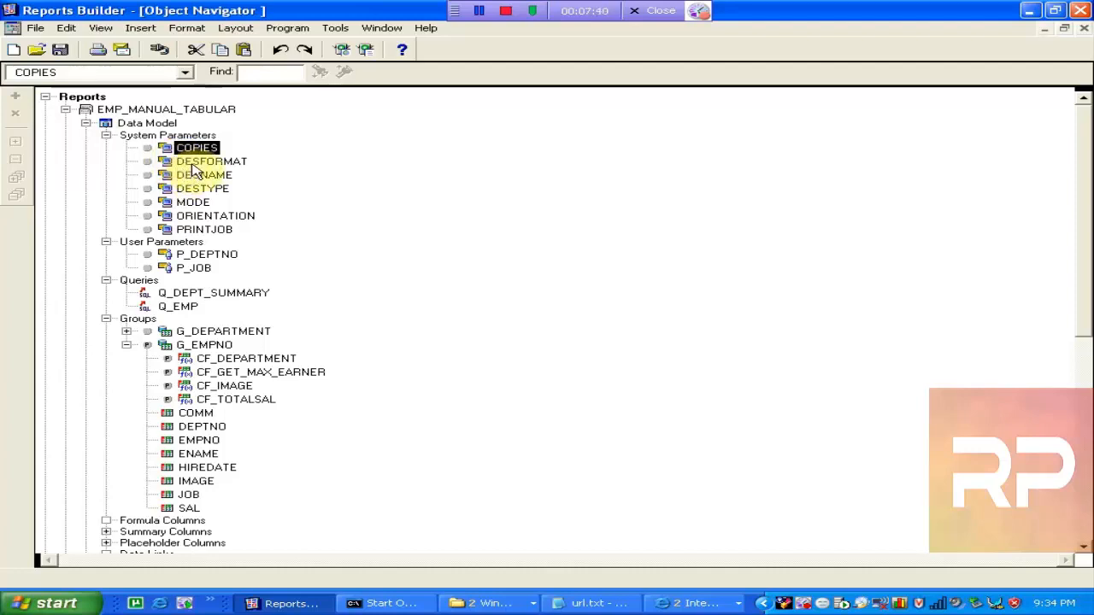
{"action": "left_click", "coordinate": [190, 163]}
{"action": "left_click", "coordinate": [196, 176]}
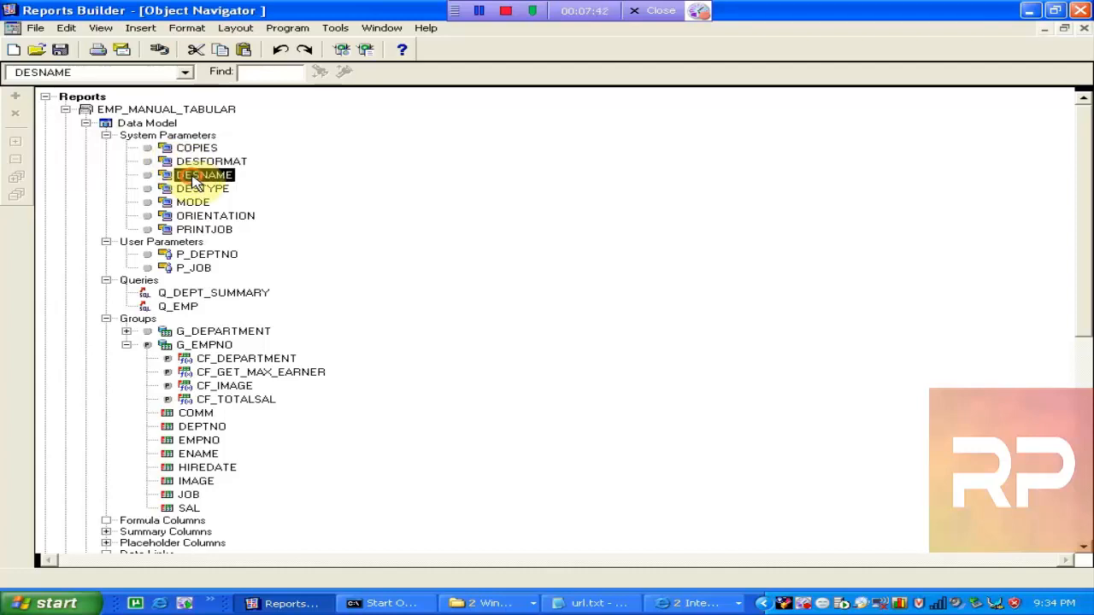
{"action": "left_click", "coordinate": [214, 190]}
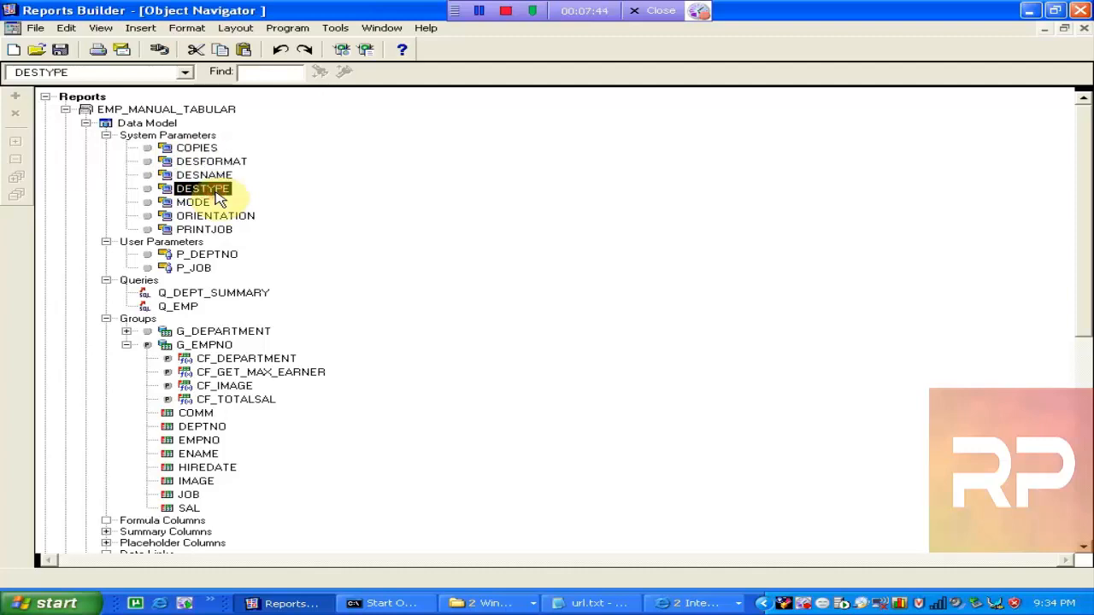
{"action": "left_click", "coordinate": [231, 224]}
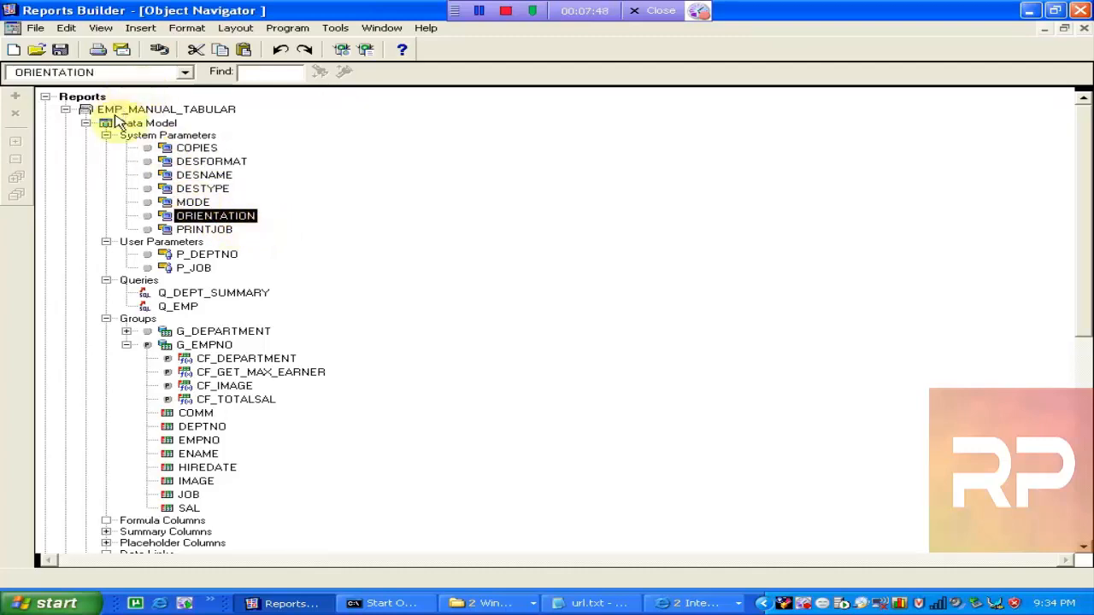
{"action": "left_click", "coordinate": [106, 136]}
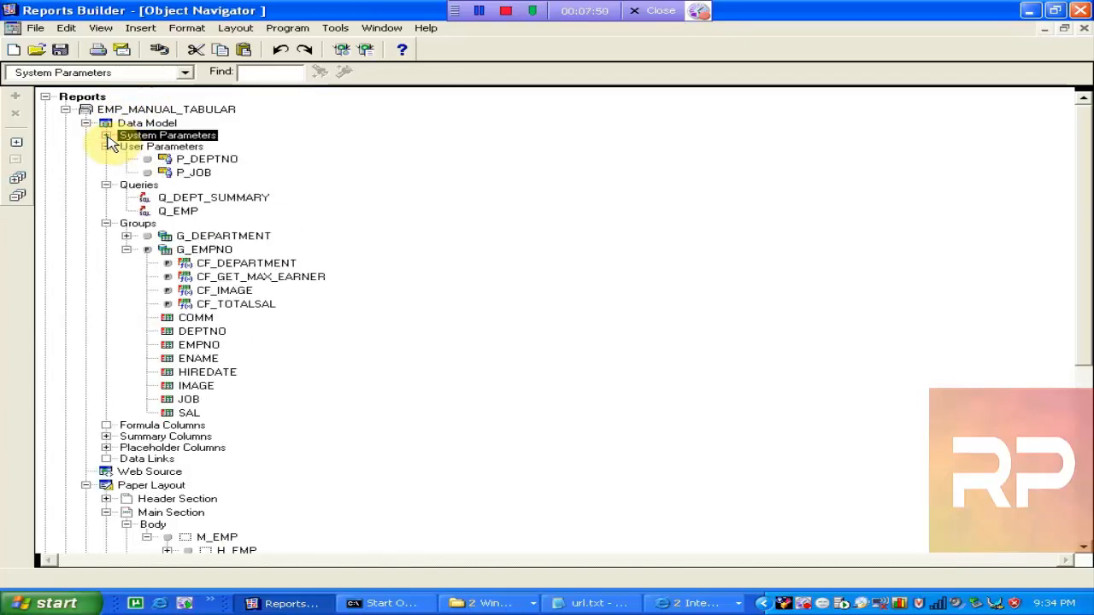
{"action": "left_click", "coordinate": [110, 148]}
{"action": "left_click", "coordinate": [106, 147]}
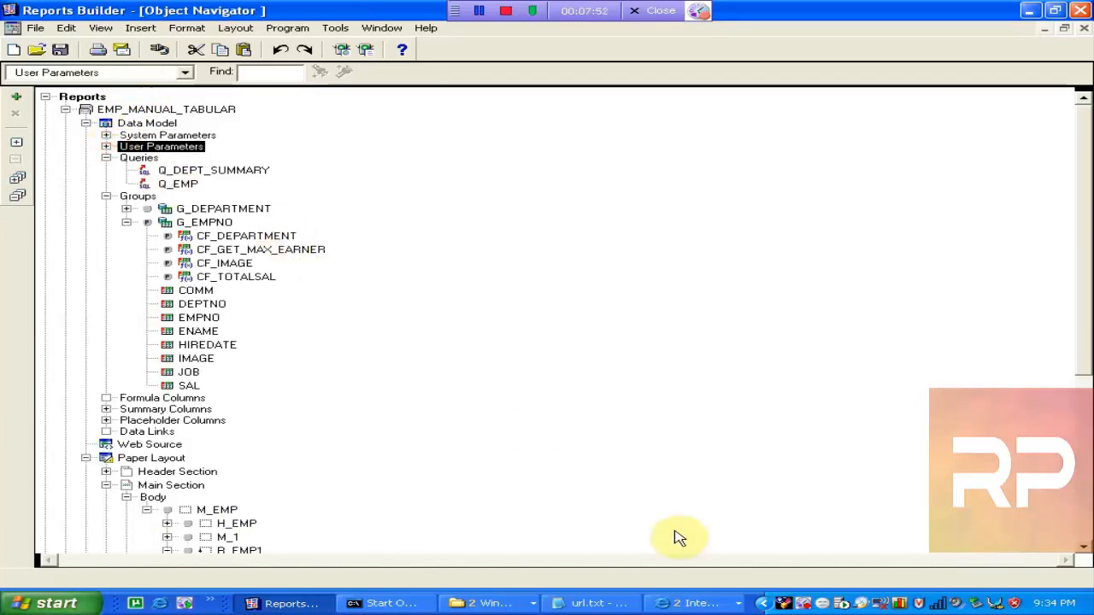
- Return to Internet Explorer and check which parameter fields the report's web form offers
{"action": "left_click", "coordinate": [692, 603]}
{"action": "left_click", "coordinate": [726, 561]}
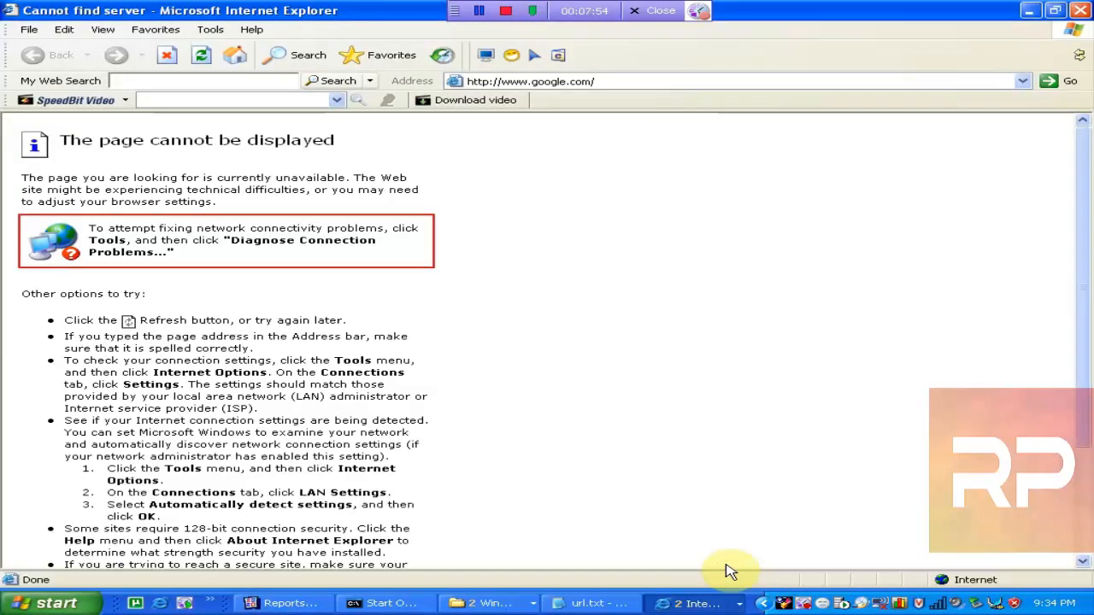
{"action": "left_click", "coordinate": [709, 603]}
{"action": "left_click", "coordinate": [720, 581]}
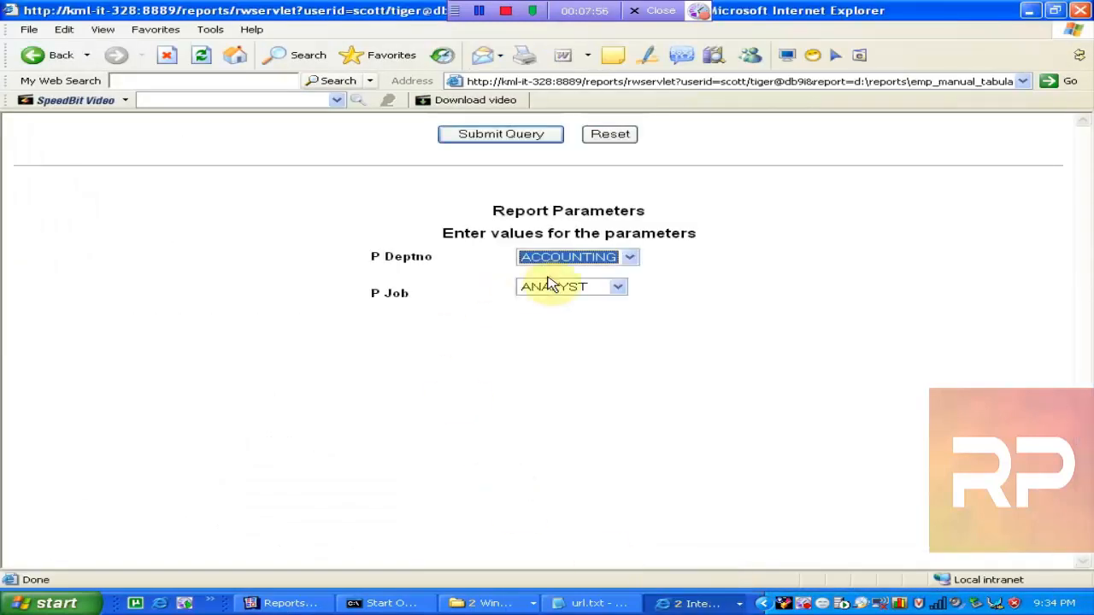
- Switch to Reports Builder and generate a paper parameter form containing P_DEPTNO and P_JOB with the Parameter Form Builder
{"action": "left_click", "coordinate": [282, 604]}
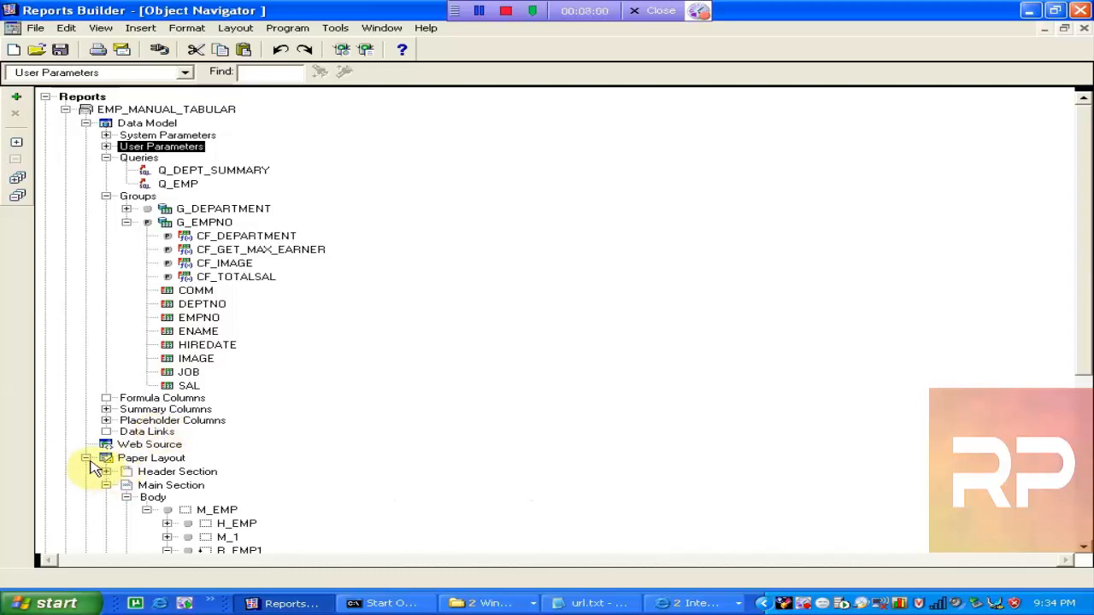
{"action": "left_click", "coordinate": [333, 31]}
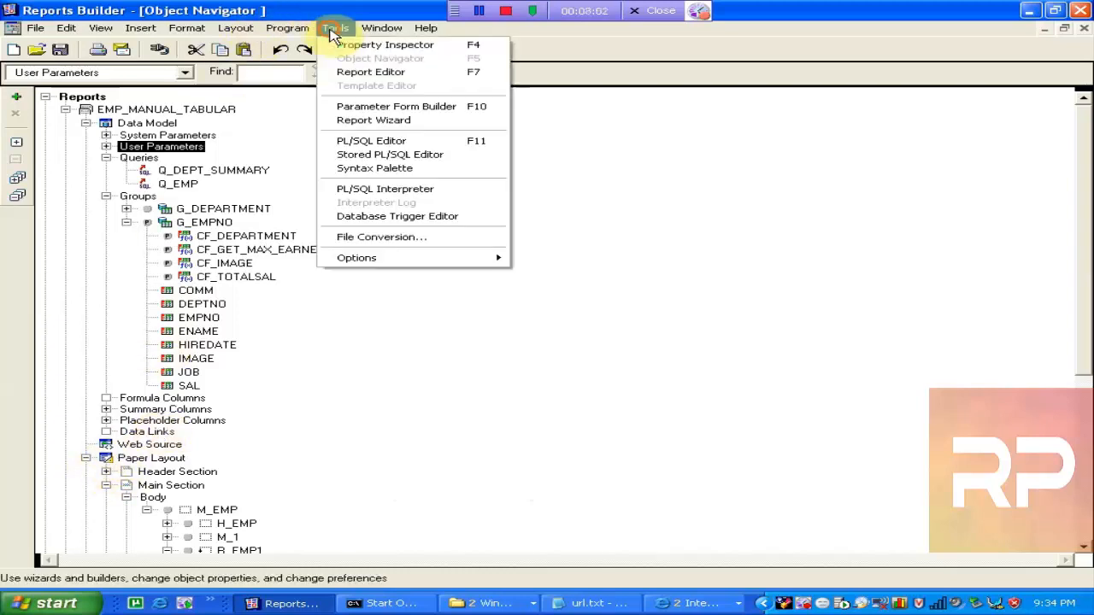
{"action": "left_click", "coordinate": [354, 108]}
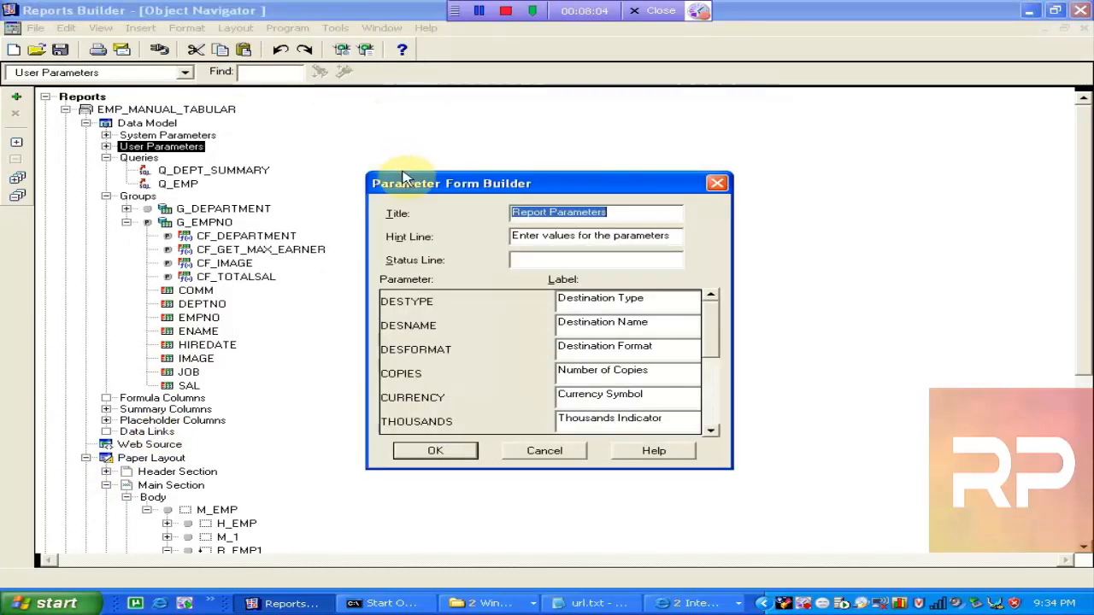
{"action": "left_click_drag", "start_coordinate": [709, 328], "coordinate": [722, 400]}
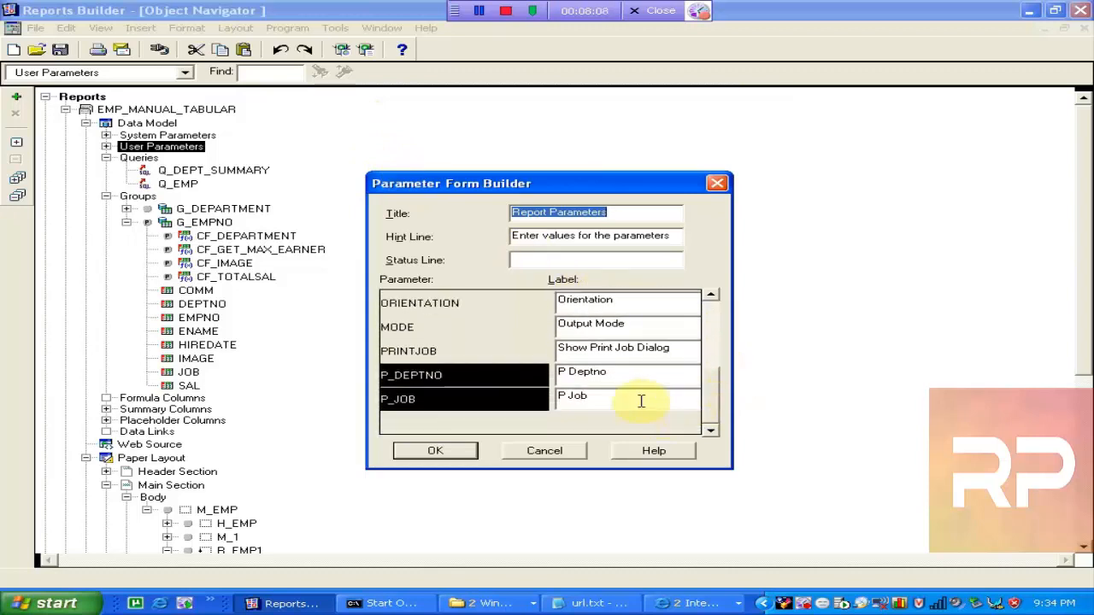
{"action": "left_click", "coordinate": [436, 451]}
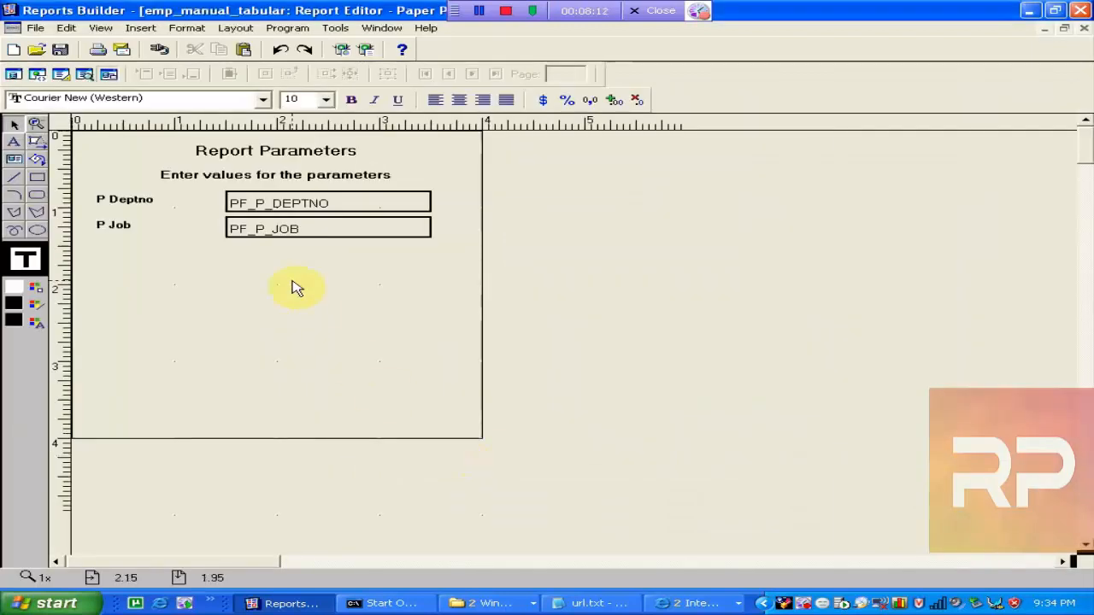
- Start the Parameter Form Builder again and include DESTYPE, DESNAME, DESFORMAT, COPIES and CURRENCY in the parameter form
{"action": "left_click", "coordinate": [338, 31]}
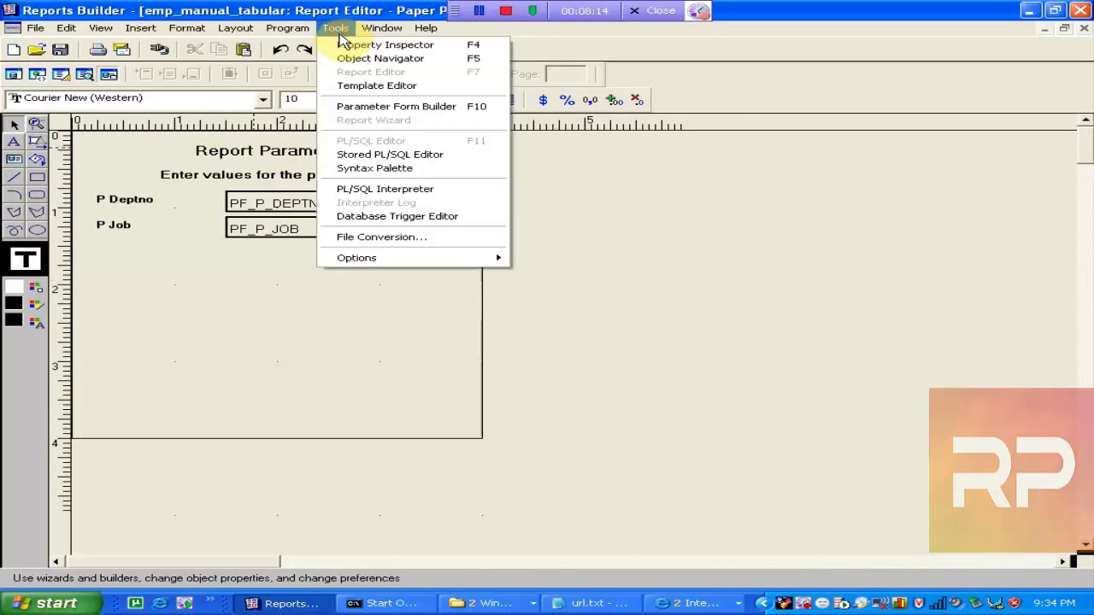
{"action": "left_click", "coordinate": [380, 106]}
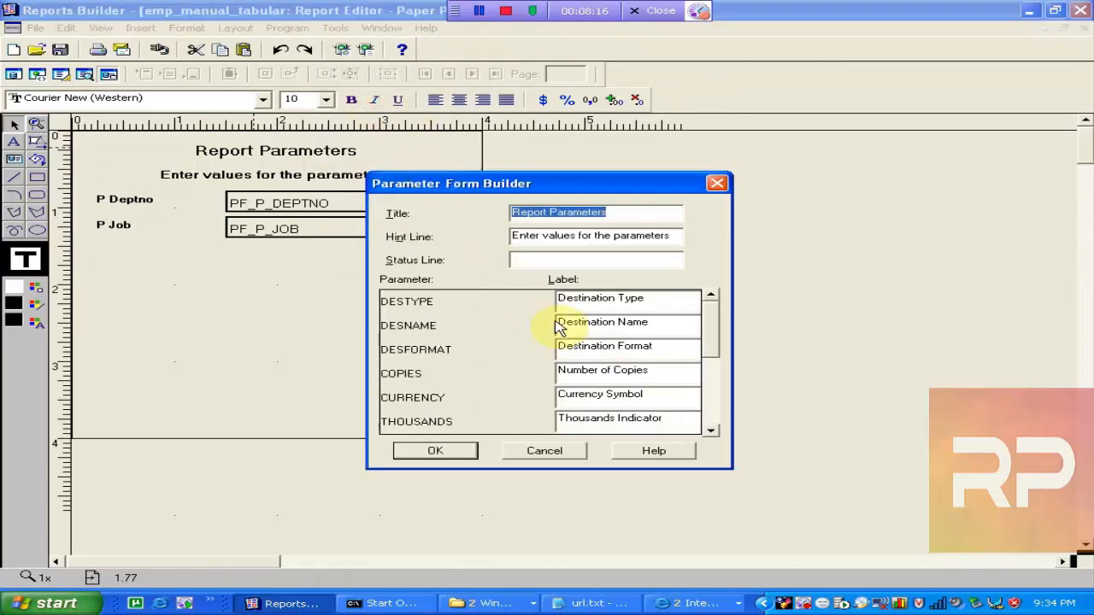
{"action": "left_click", "coordinate": [440, 301]}
{"action": "left_click", "coordinate": [441, 332]}
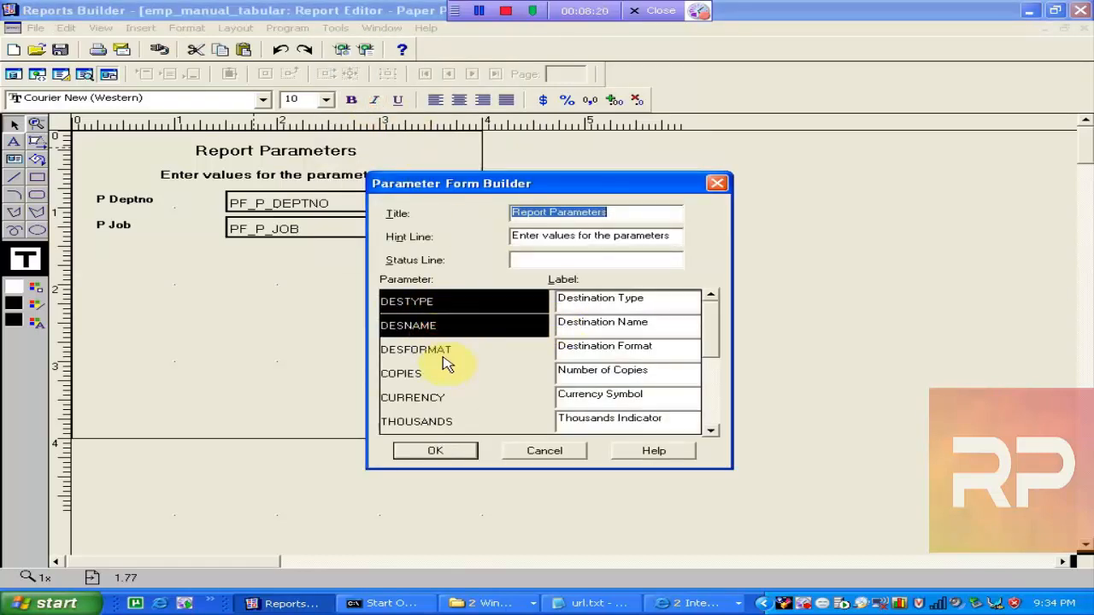
{"action": "left_click", "coordinate": [444, 352]}
{"action": "left_click", "coordinate": [440, 376]}
{"action": "left_click", "coordinate": [449, 397]}
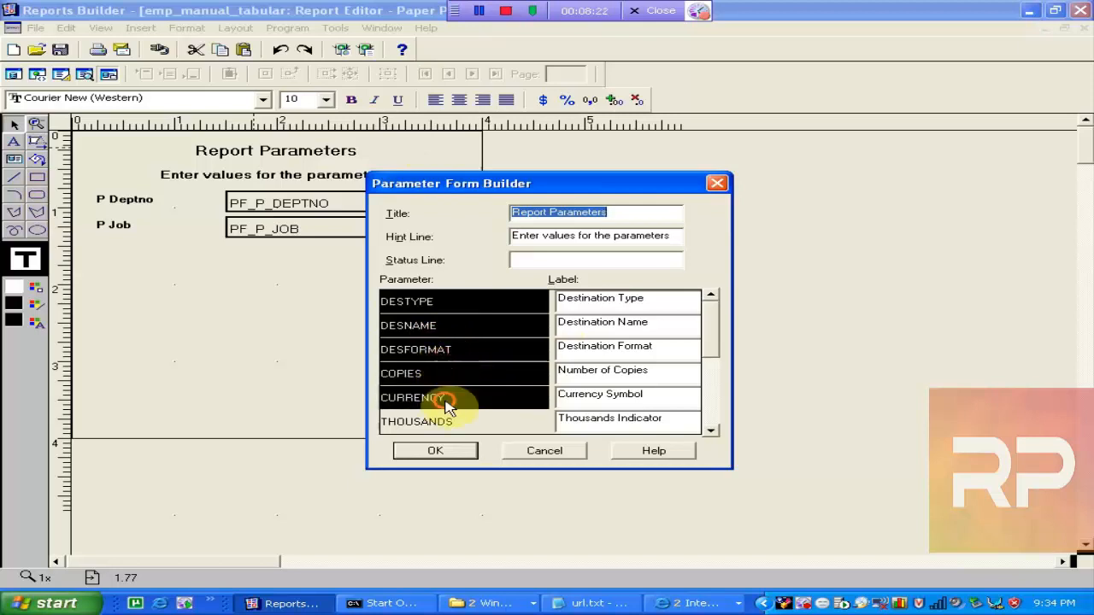
- Include ORIENTATION alongside P_DEPTNO and P_JOB, generate the form replacing the existing one, and save the report
{"action": "left_click_drag", "start_coordinate": [705, 358], "coordinate": [720, 408]}
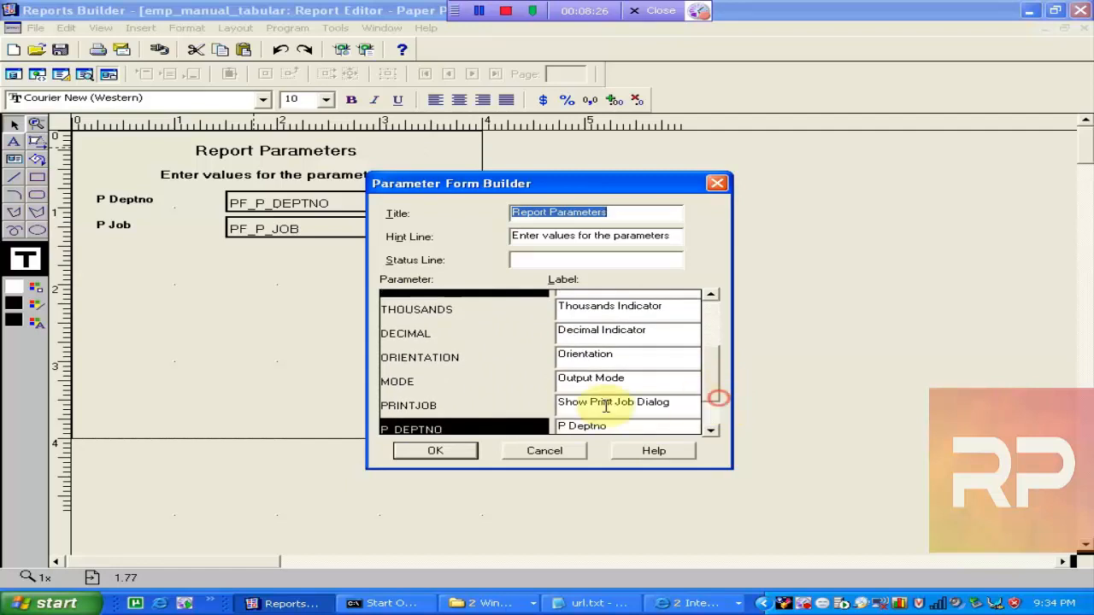
{"action": "left_click", "coordinate": [435, 357]}
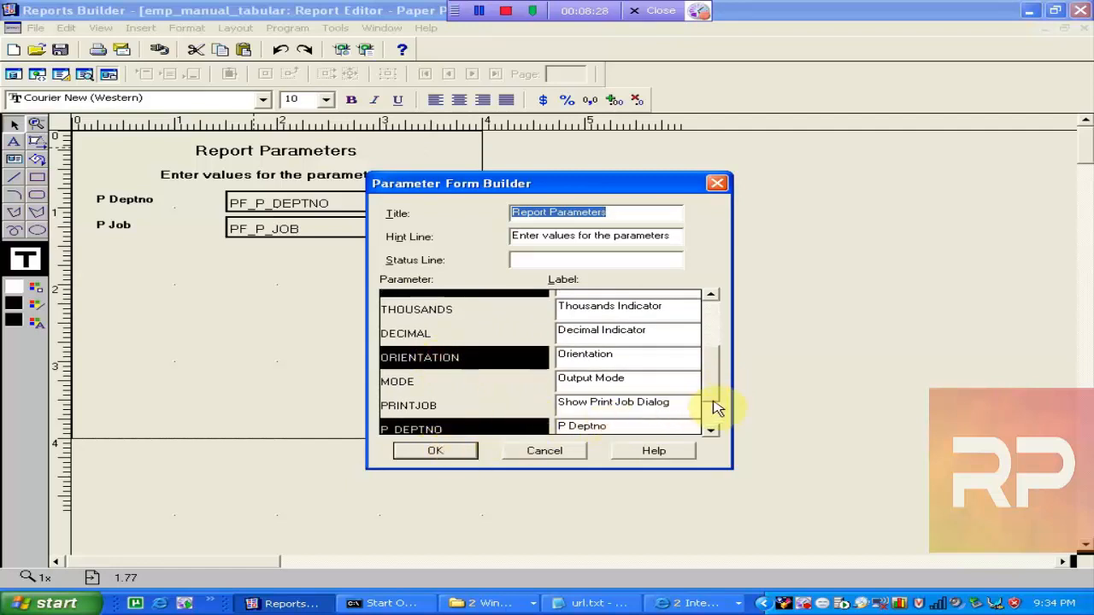
{"action": "left_click_drag", "start_coordinate": [716, 402], "coordinate": [716, 425]}
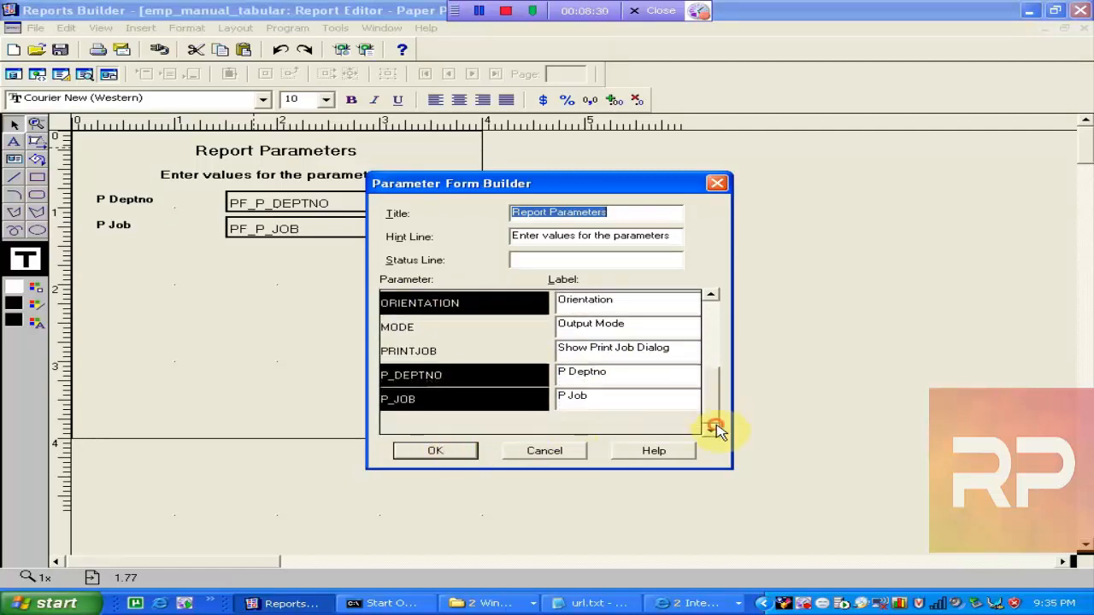
{"action": "left_click", "coordinate": [439, 450]}
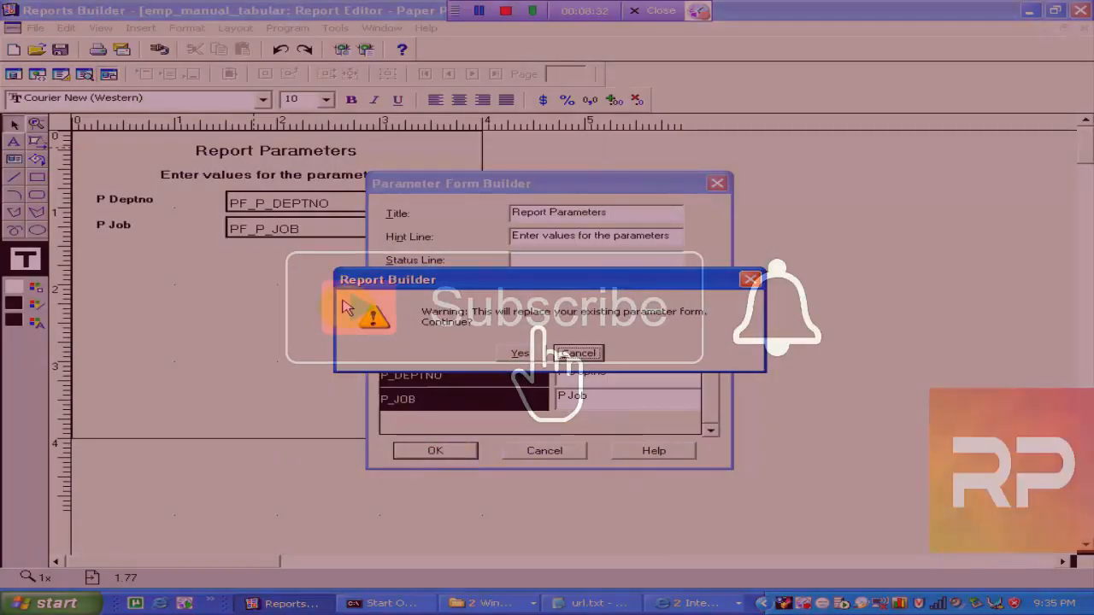
{"action": "left_click", "coordinate": [519, 353]}
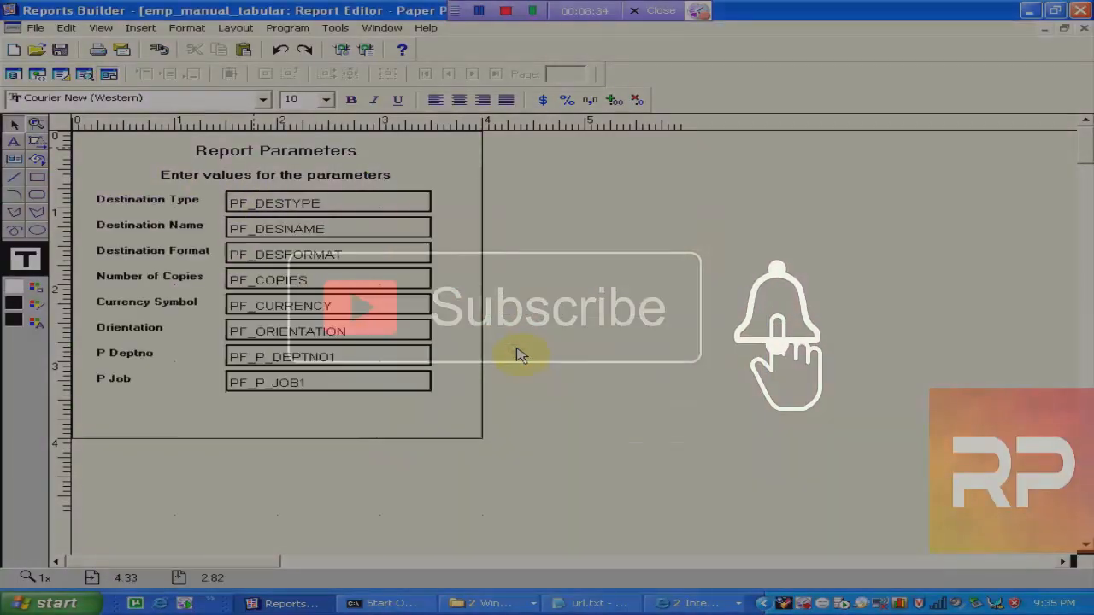
{"action": "left_click", "coordinate": [65, 46]}
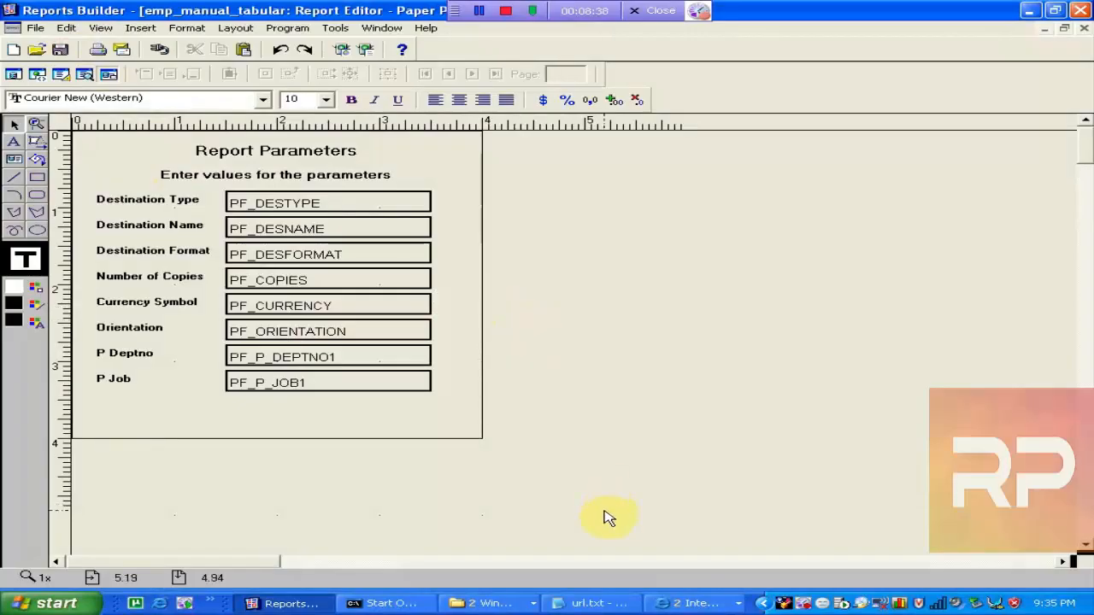
- Switch to Internet Explorer, dismiss the Cannot find server window and reload the report's web parameter form
{"action": "left_click", "coordinate": [696, 604]}
{"action": "left_click", "coordinate": [732, 562]}
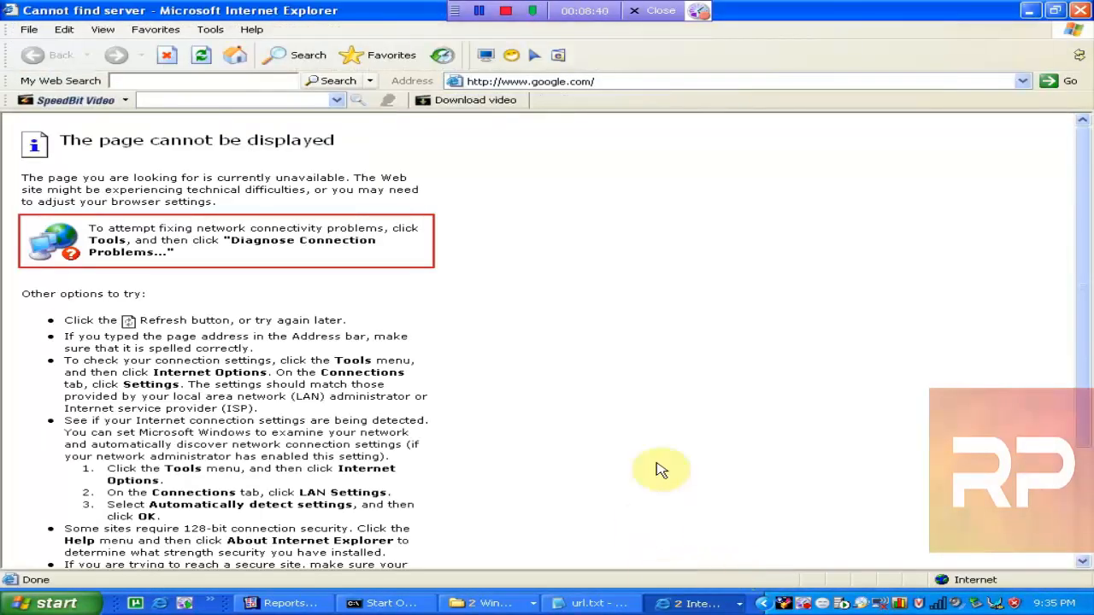
{"action": "left_click", "coordinate": [1030, 10]}
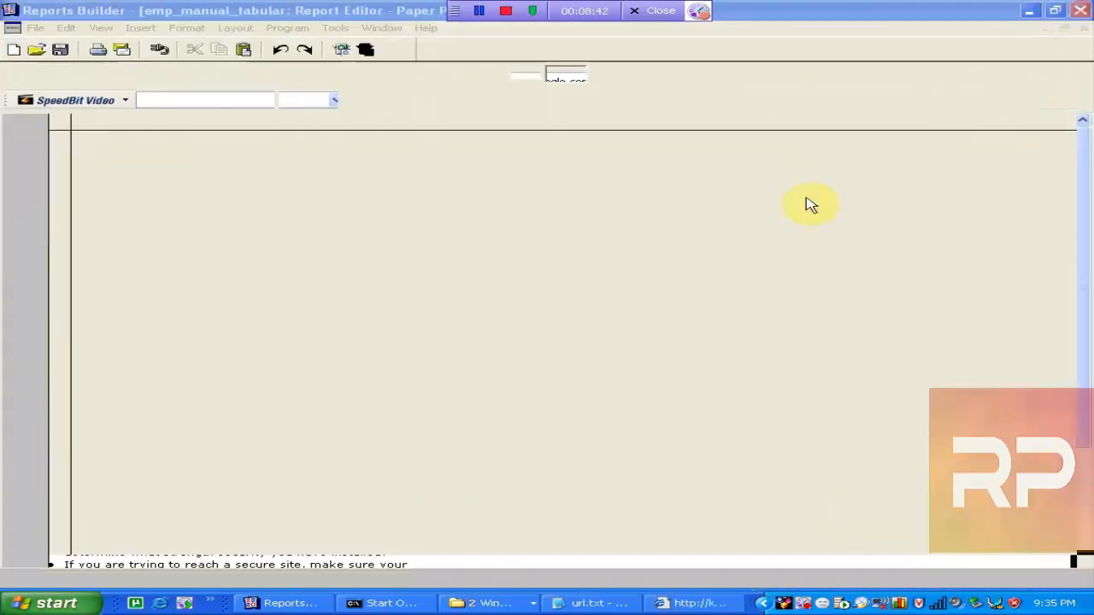
{"action": "left_click", "coordinate": [701, 603]}
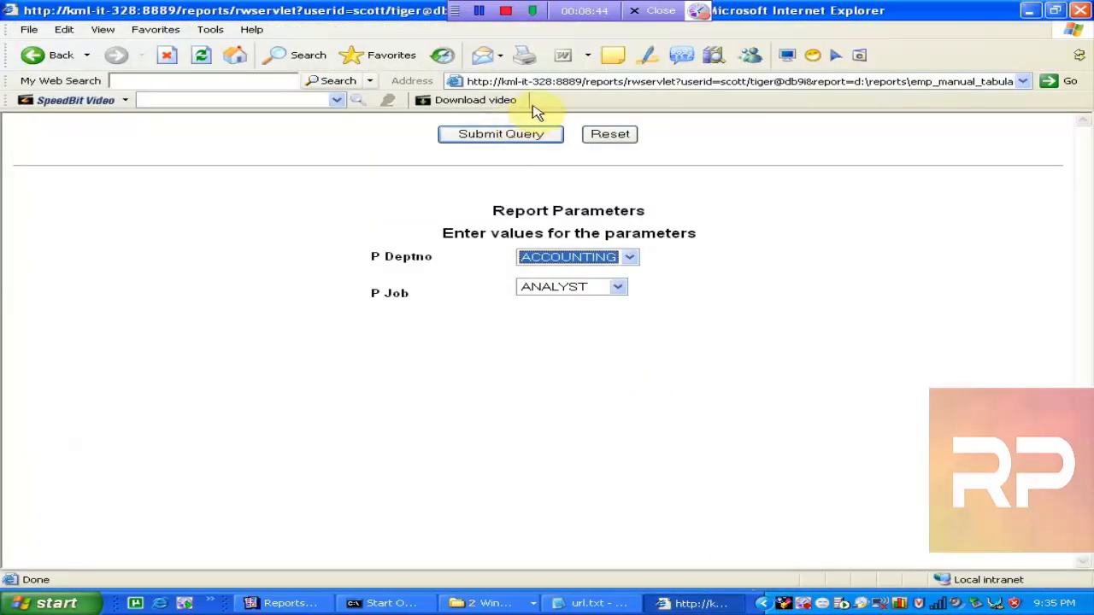
{"action": "left_click", "coordinate": [562, 83]}
{"action": "key", "text": "Return"}
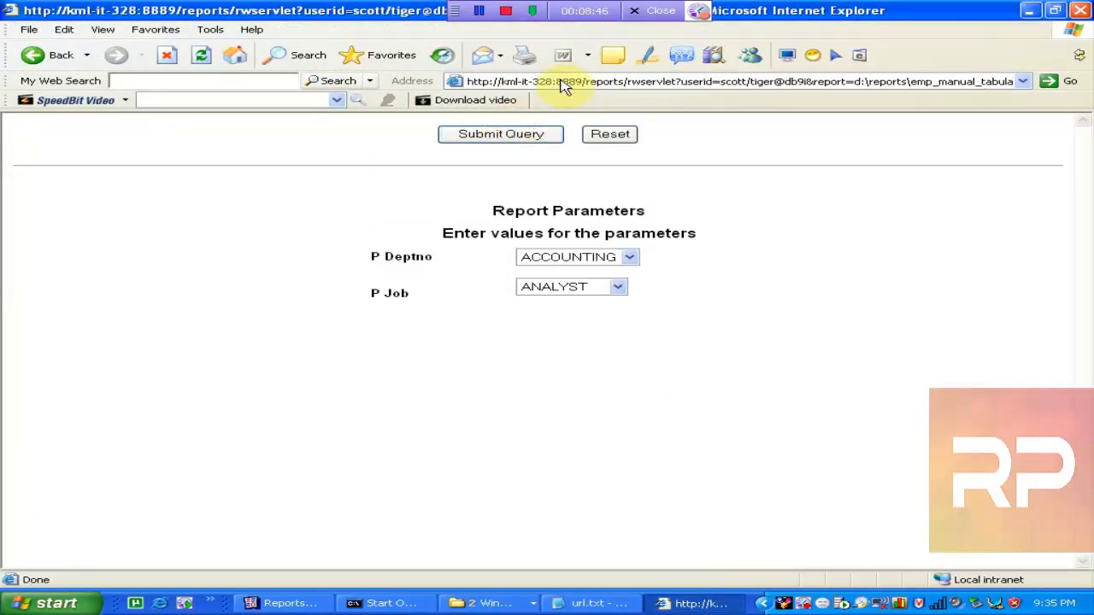
- Cut the report URL, including its database login password, close that browser window and load the URL in a new Internet Explorer window
{"action": "left_click", "coordinate": [562, 83]}
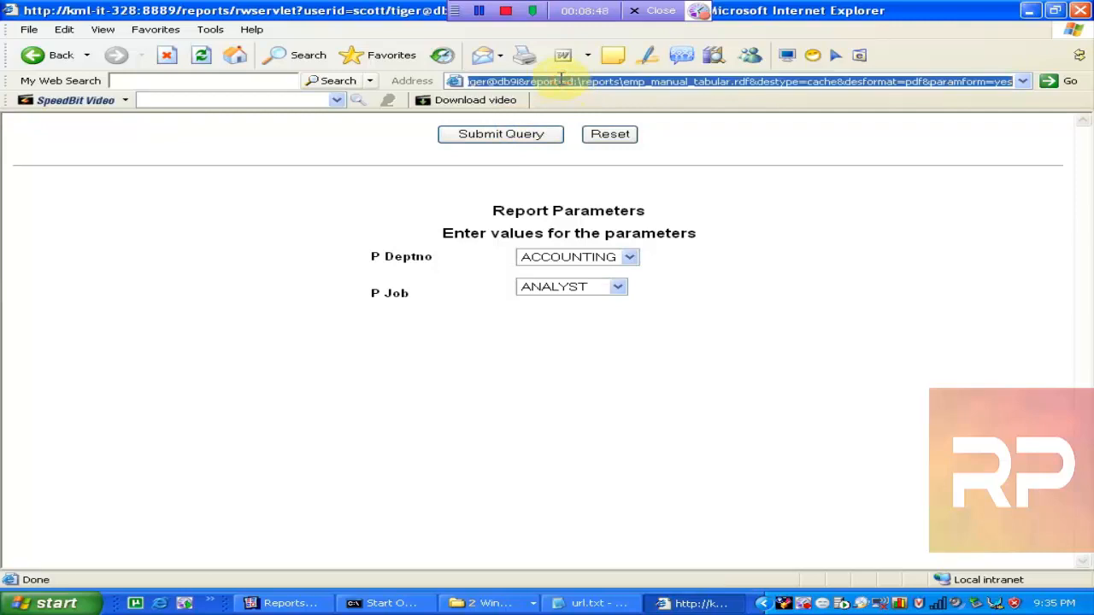
{"action": "key", "text": "BackSpace"}
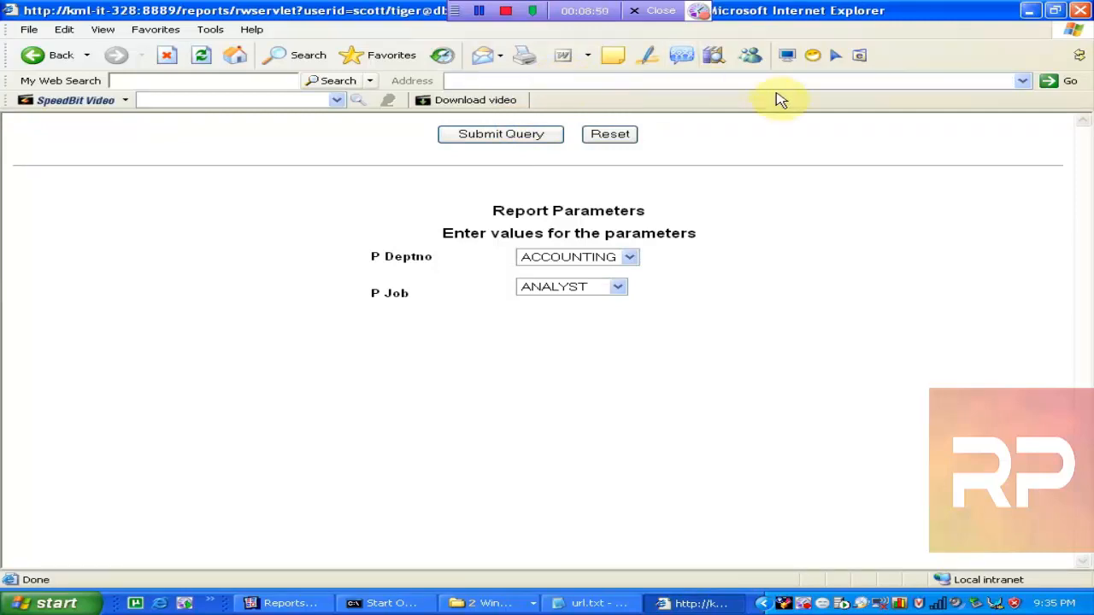
{"action": "left_click", "coordinate": [1082, 11]}
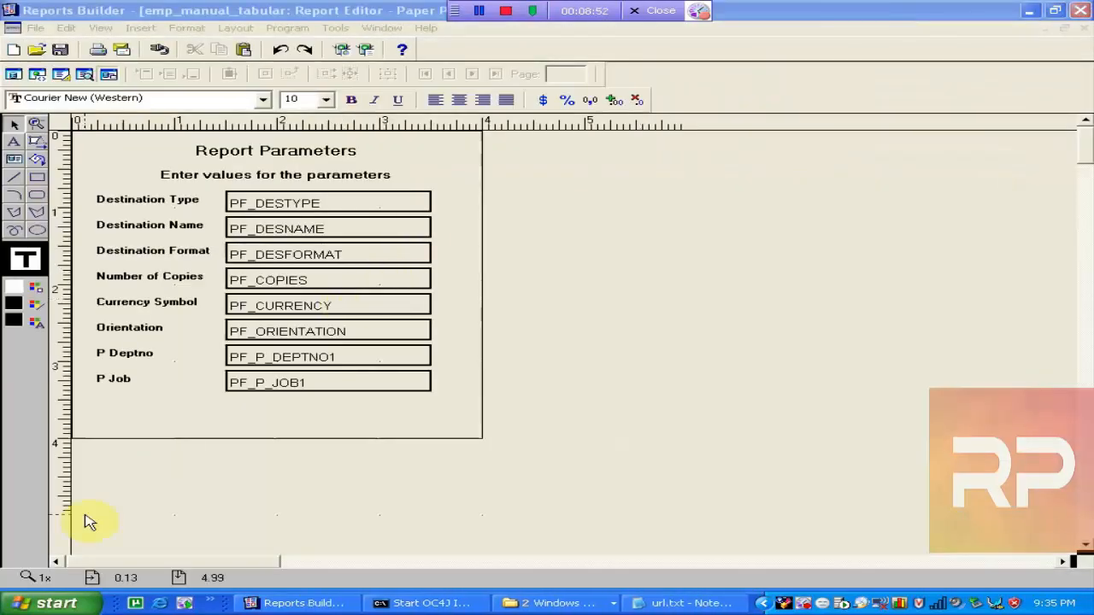
{"action": "left_click", "coordinate": [169, 603]}
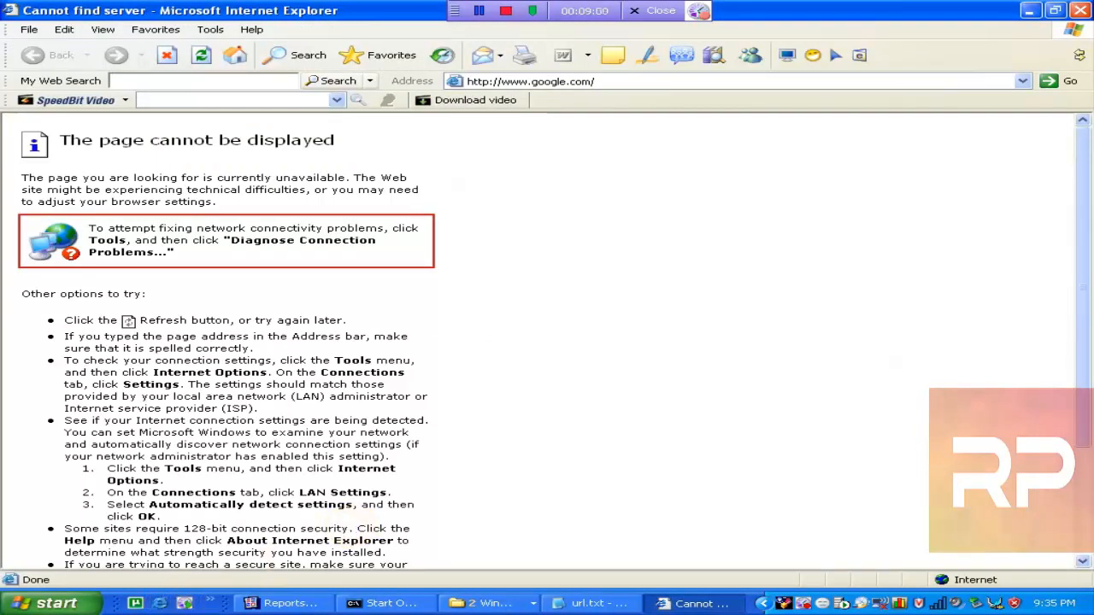
{"action": "left_click", "coordinate": [504, 83]}
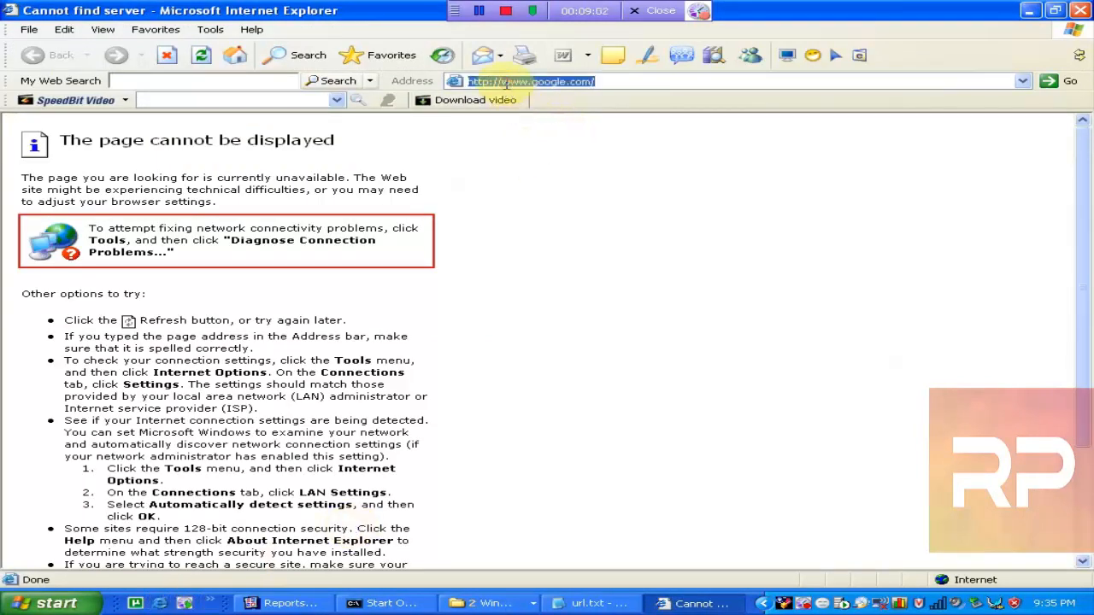
{"action": "key", "text": "ctrl+v"}
{"action": "key", "text": "Return"}
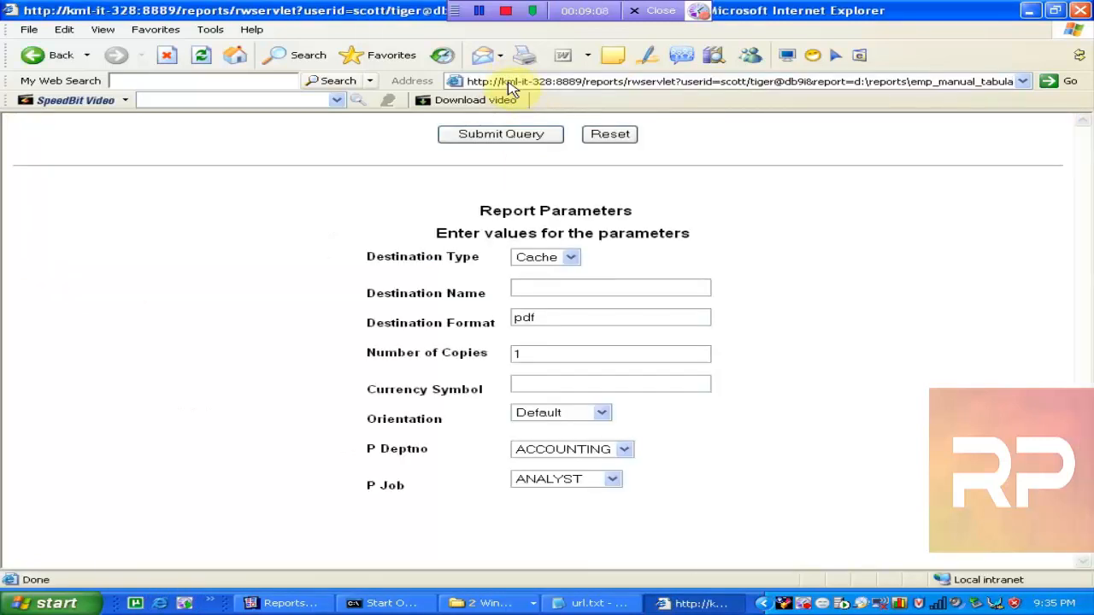
{"action": "left_click", "coordinate": [793, 82]}
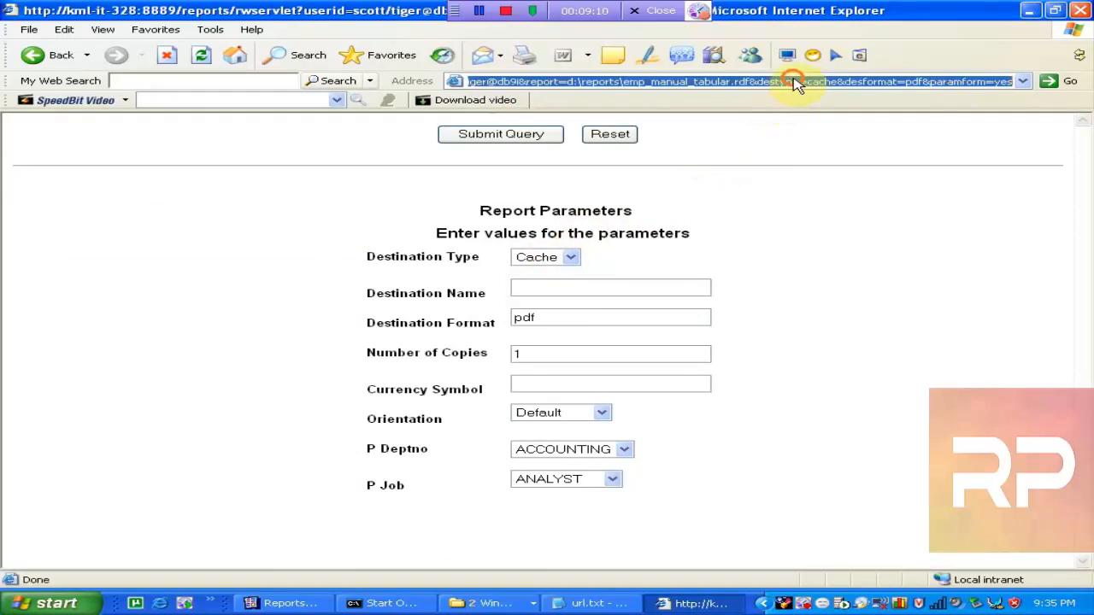
{"action": "left_click", "coordinate": [793, 81]}
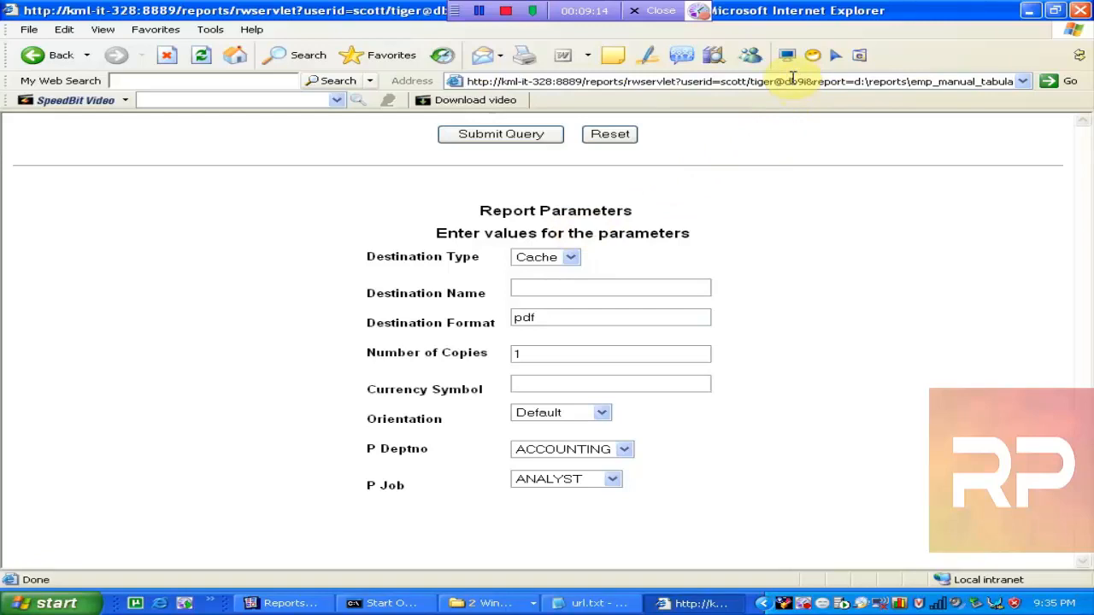
{"action": "key", "text": "End"}
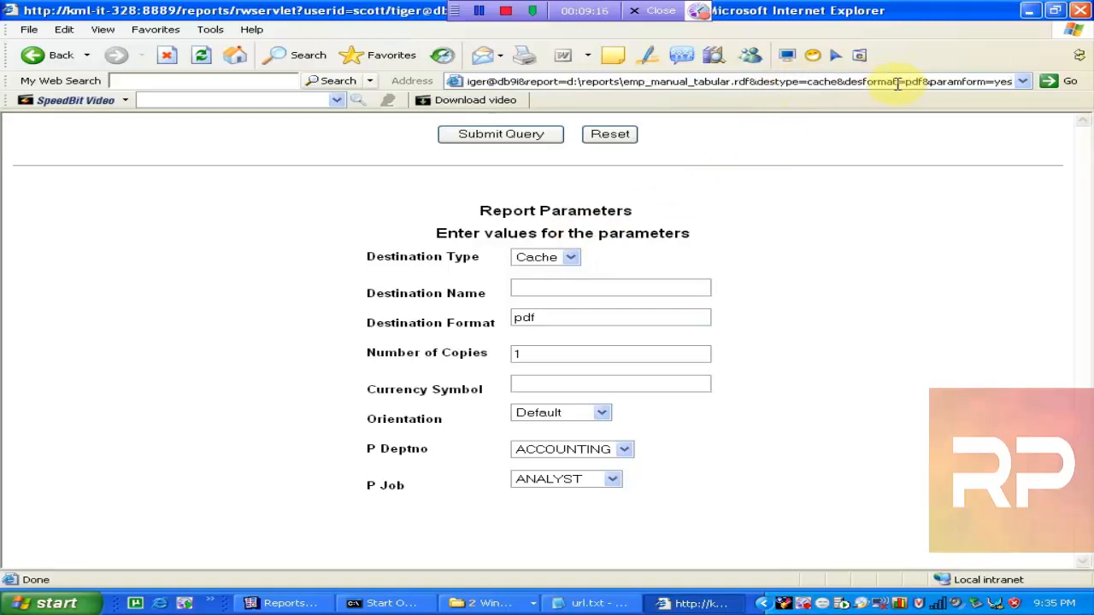
{"action": "key", "text": "BackSpace"}
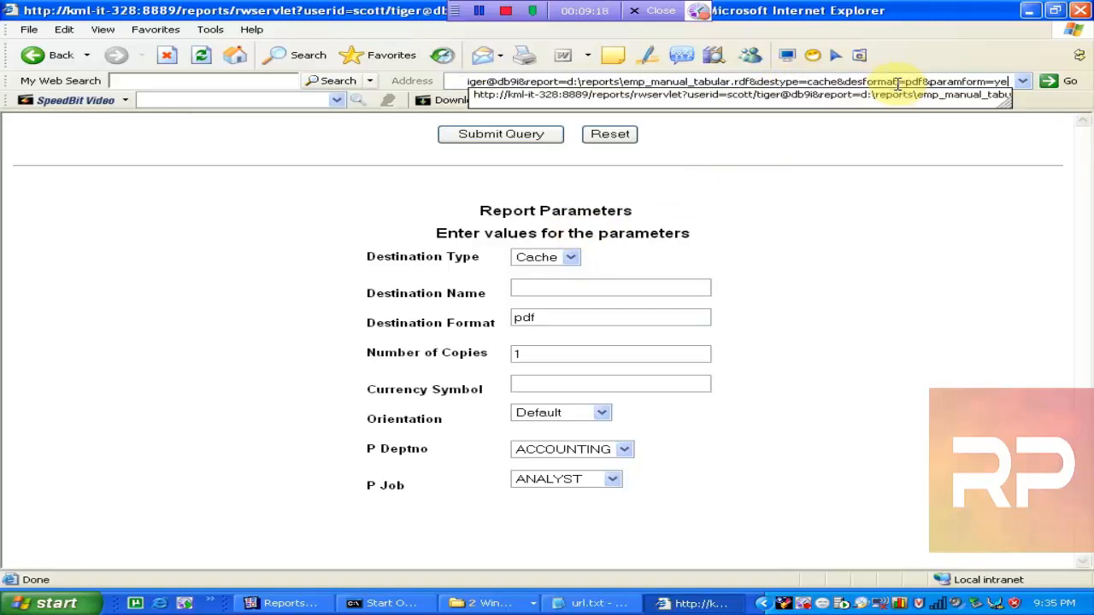
{"action": "type", "text": "S"}
{"action": "key", "text": "BackSpace"}
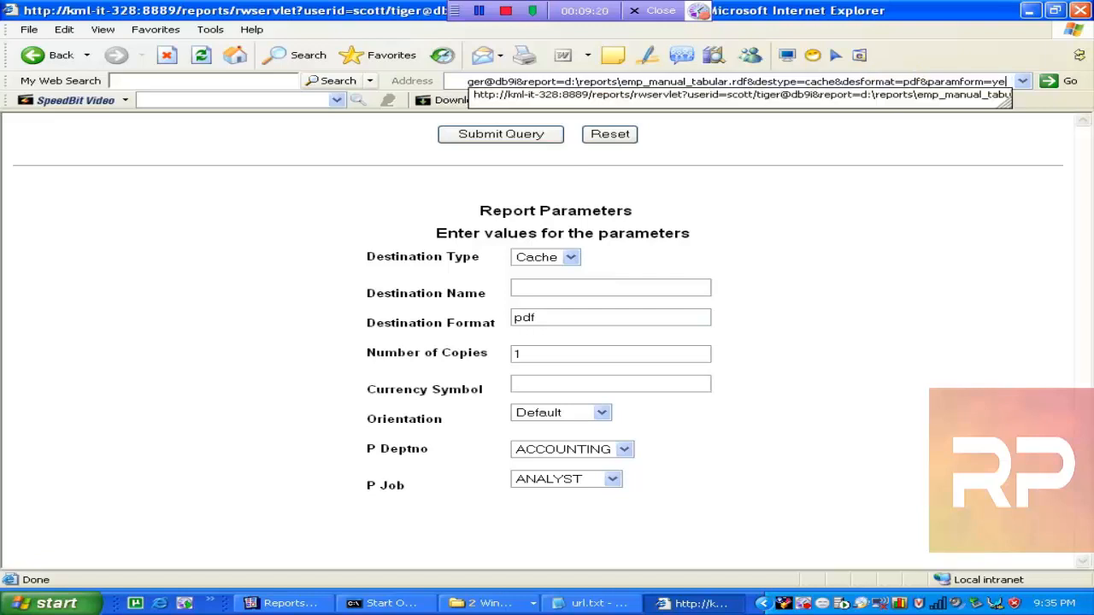
{"action": "type", "text": "s"}
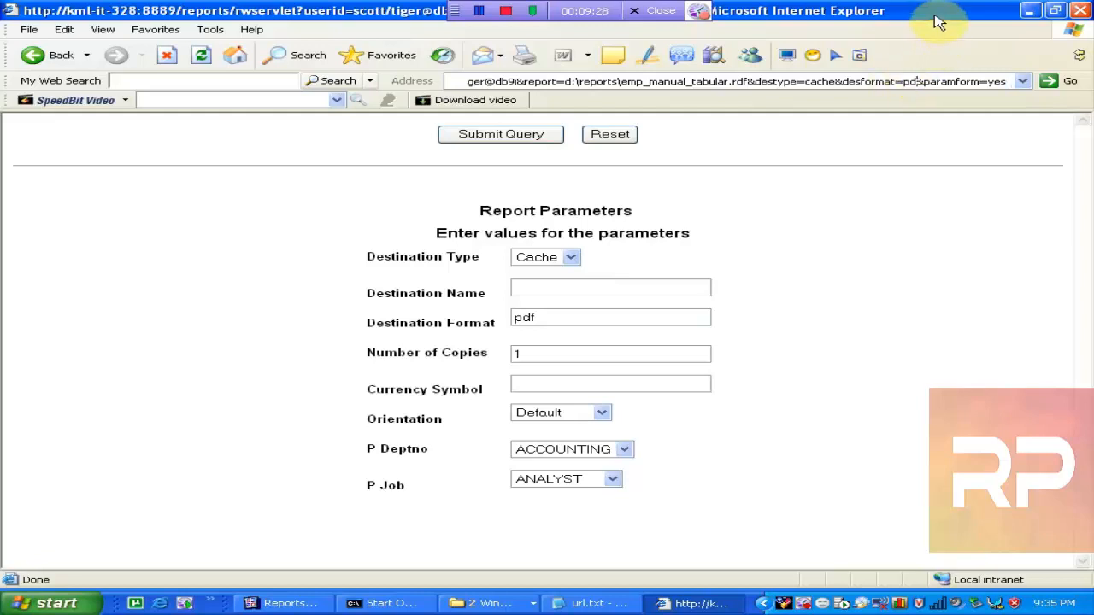
- Remove the destype=cache and desformat=pdf parameters from the report URL, keeping paramform=yes, and copy the shortened URL
{"action": "key", "text": "BackSpace"}
{"action": "key", "text": "BackSpace"}
{"action": "key", "text": "BackSpace"}
{"action": "key", "text": "BackSpace"}
{"action": "key", "text": "BackSpace"}
{"action": "key", "text": "BackSpace"}
{"action": "key", "text": "BackSpace"}
{"action": "key", "text": "BackSpace"}
{"action": "key", "text": "BackSpace"}
{"action": "key", "text": "BackSpace"}
{"action": "key", "text": "BackSpace"}
{"action": "key", "text": "BackSpace"}
{"action": "key", "text": "BackSpace"}
{"action": "key", "text": "BackSpace"}
{"action": "key", "text": "BackSpace"}
{"action": "key", "text": "BackSpace"}
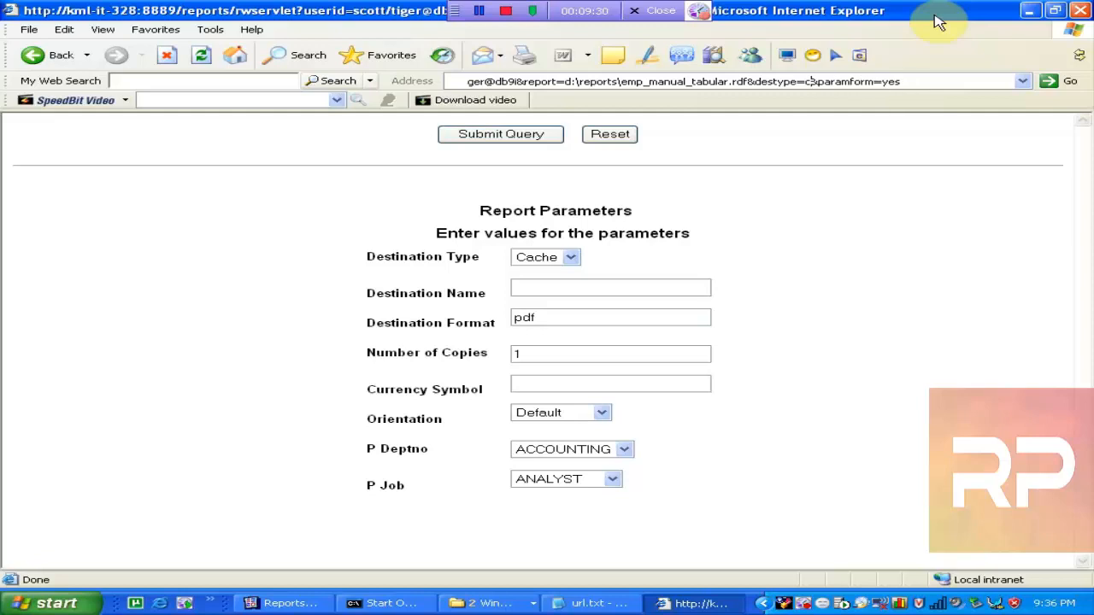
{"action": "key", "text": "BackSpace"}
{"action": "key", "text": "BackSpace"}
{"action": "key", "text": "BackSpace"}
{"action": "key", "text": "BackSpace"}
{"action": "key", "text": "BackSpace"}
{"action": "key", "text": "BackSpace"}
{"action": "key", "text": "BackSpace"}
{"action": "key", "text": "BackSpace"}
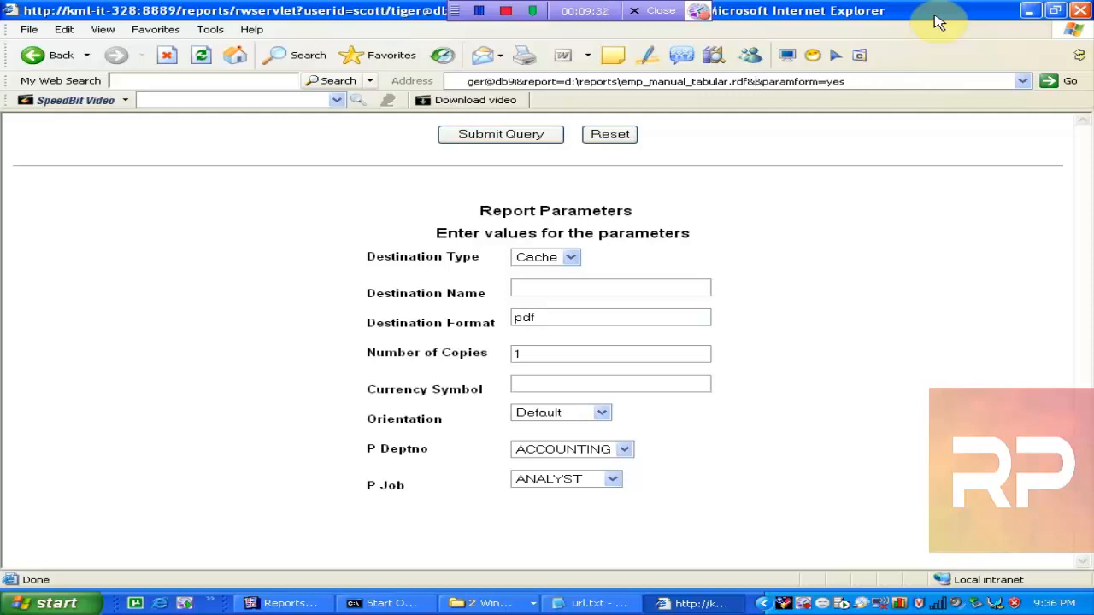
{"action": "key", "text": "BackSpace"}
{"action": "left_click", "coordinate": [859, 80]}
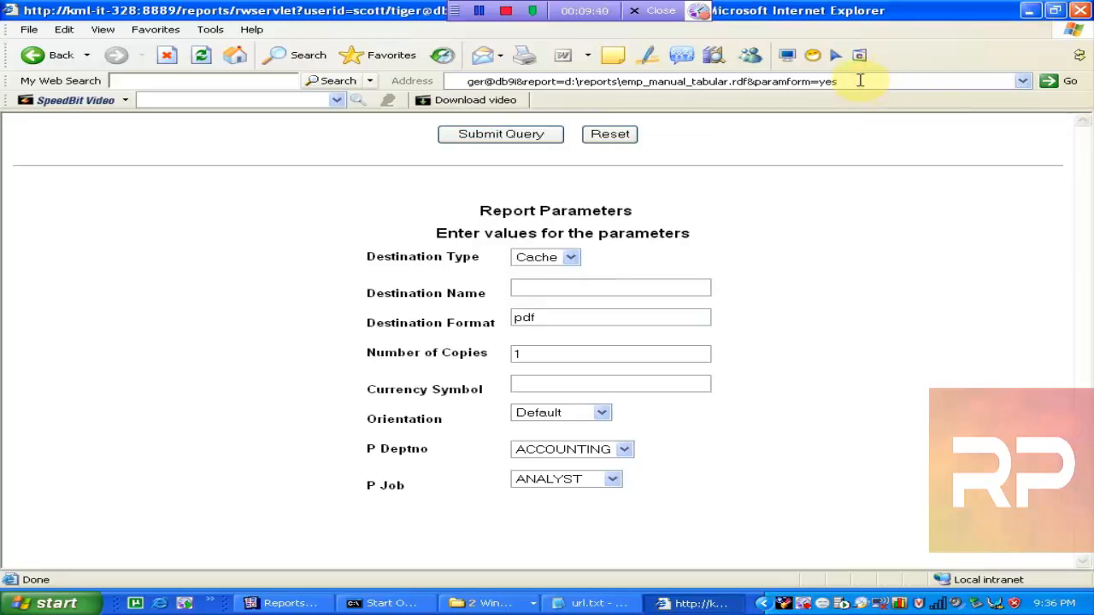
{"action": "left_click_drag", "start_coordinate": [860, 80], "coordinate": [322, 76]}
{"action": "key", "text": "ctrl+c"}
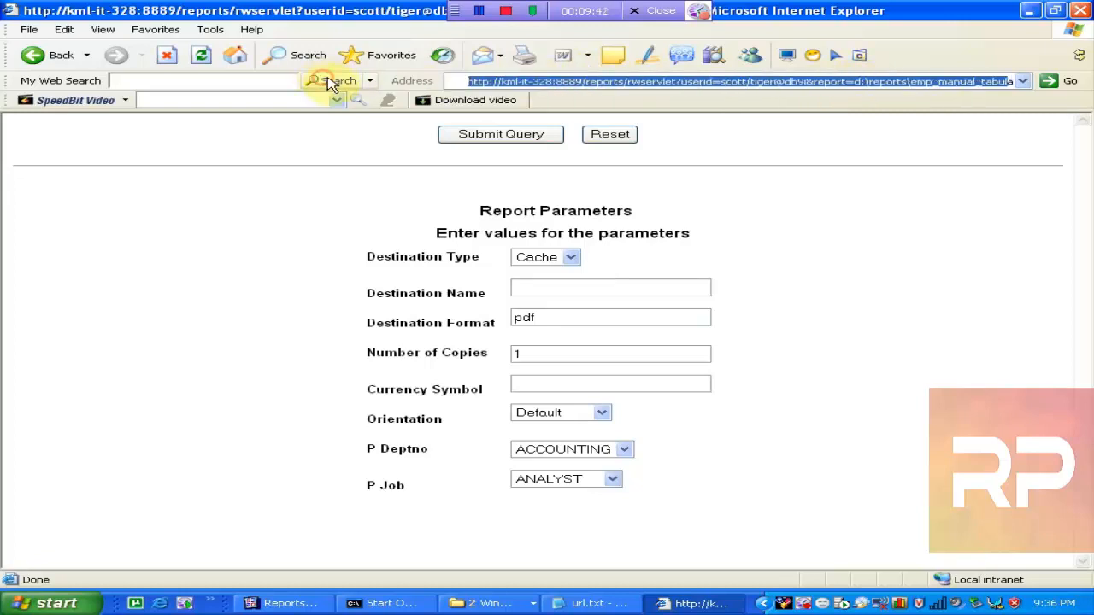
- Save the report in Reports Builder and load the shortened report URL, including its database login password, in a new Internet Explorer window
{"action": "key", "text": "alt+Tab"}
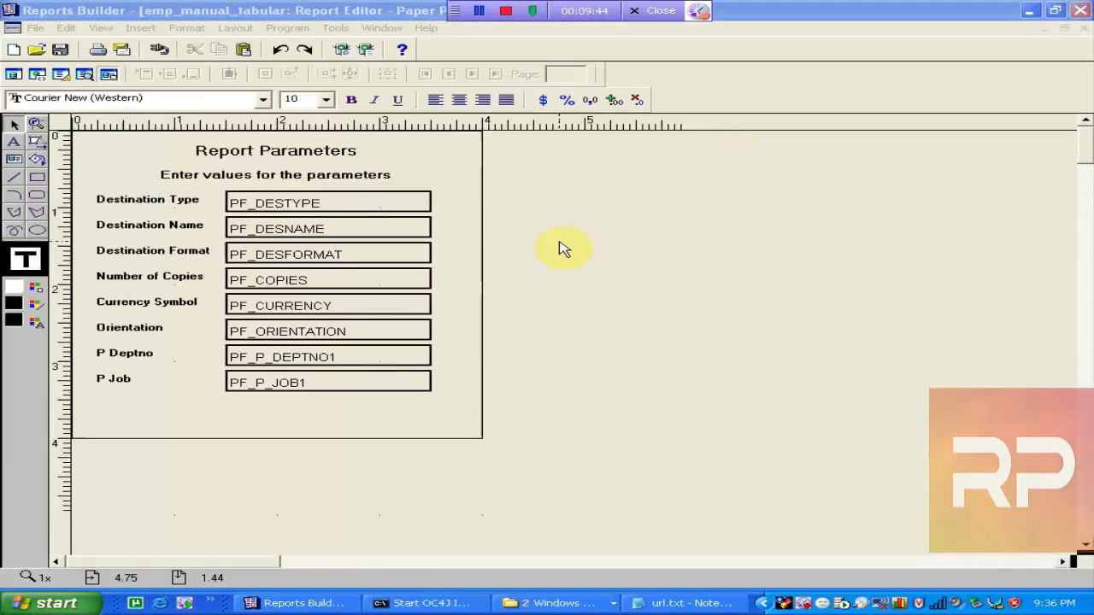
{"action": "left_click", "coordinate": [64, 55]}
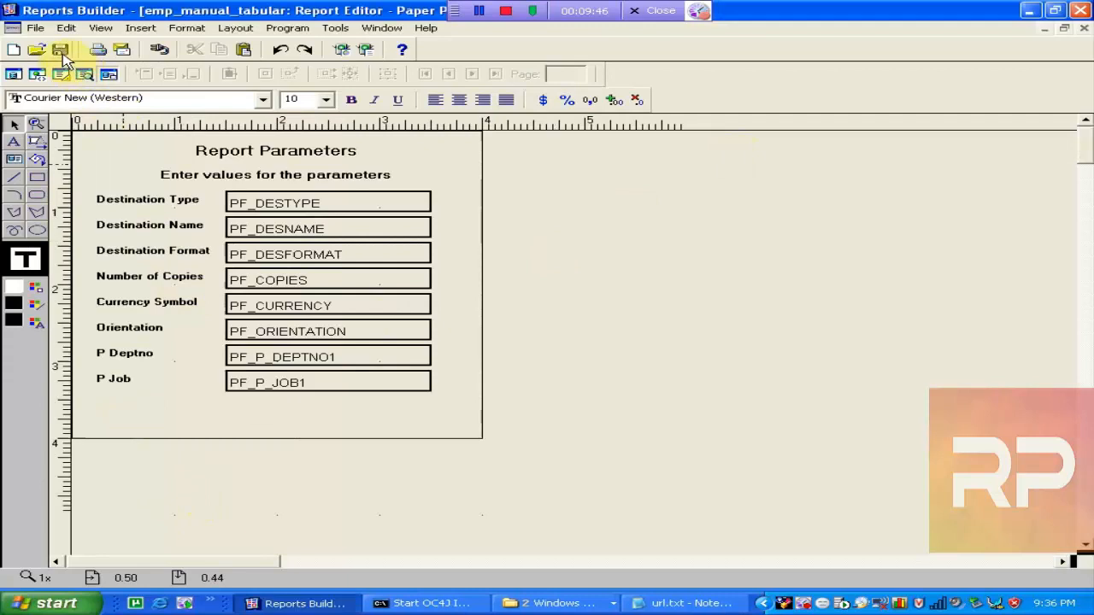
{"action": "left_click", "coordinate": [165, 605]}
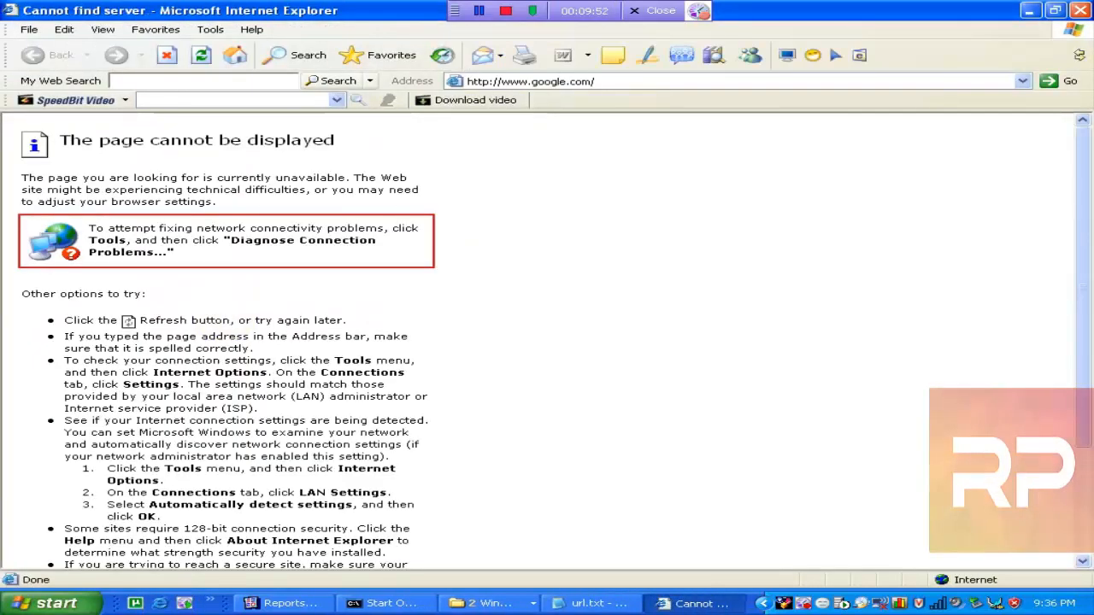
{"action": "left_click", "coordinate": [552, 79]}
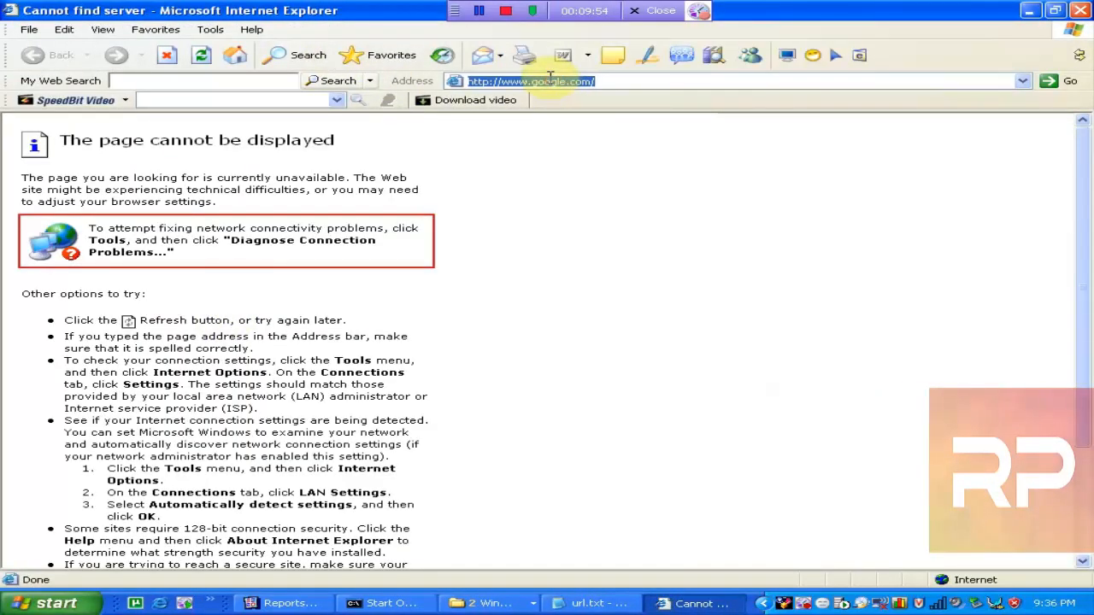
{"action": "key", "text": "ctrl+v"}
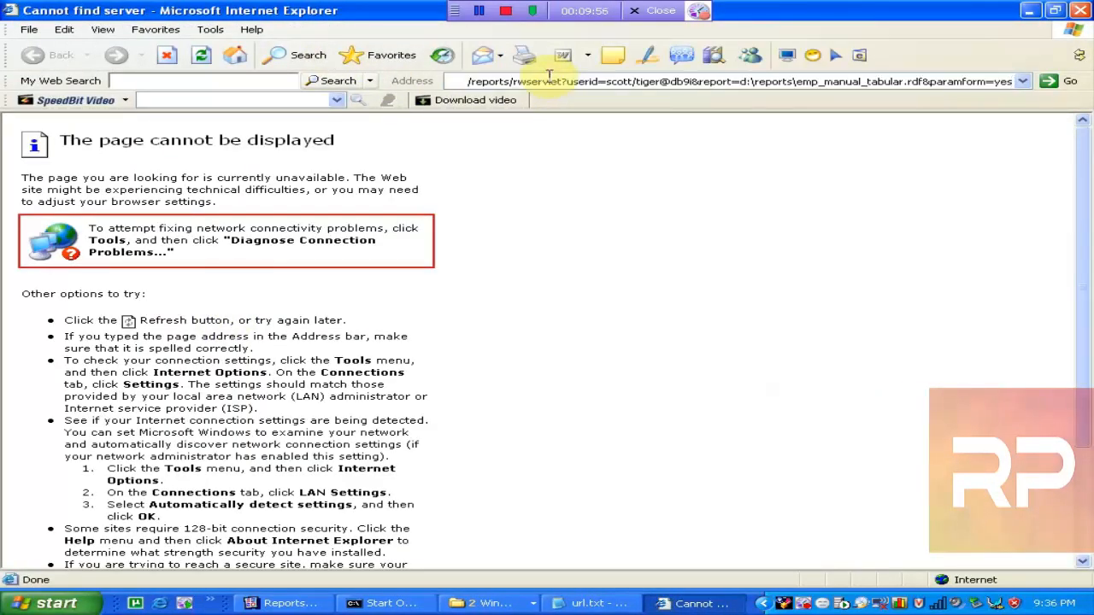
{"action": "key", "text": "Return"}
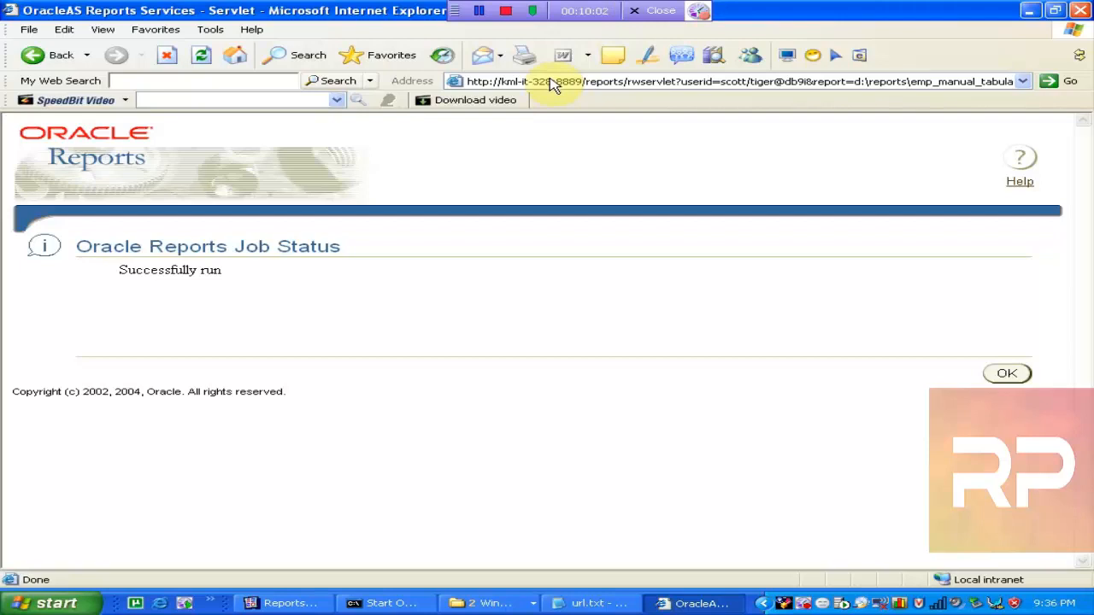
- Reload the earlier report URL with destype=cache, desformat=pdf and paramform=yes from the address history
{"action": "left_click", "coordinate": [551, 83]}
{"action": "key", "text": "End"}
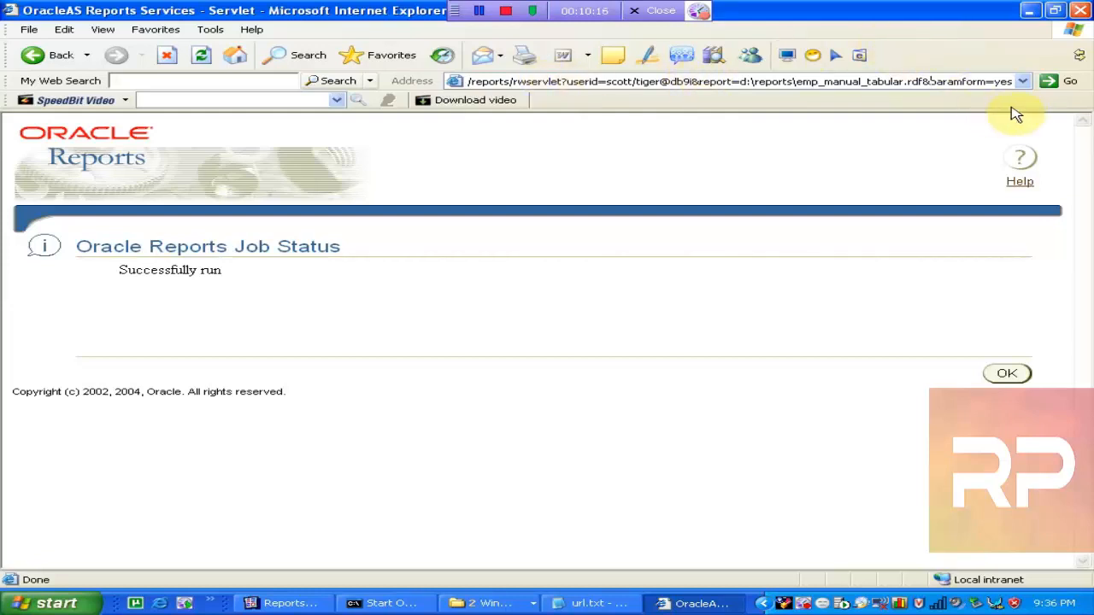
{"action": "left_click", "coordinate": [1022, 81]}
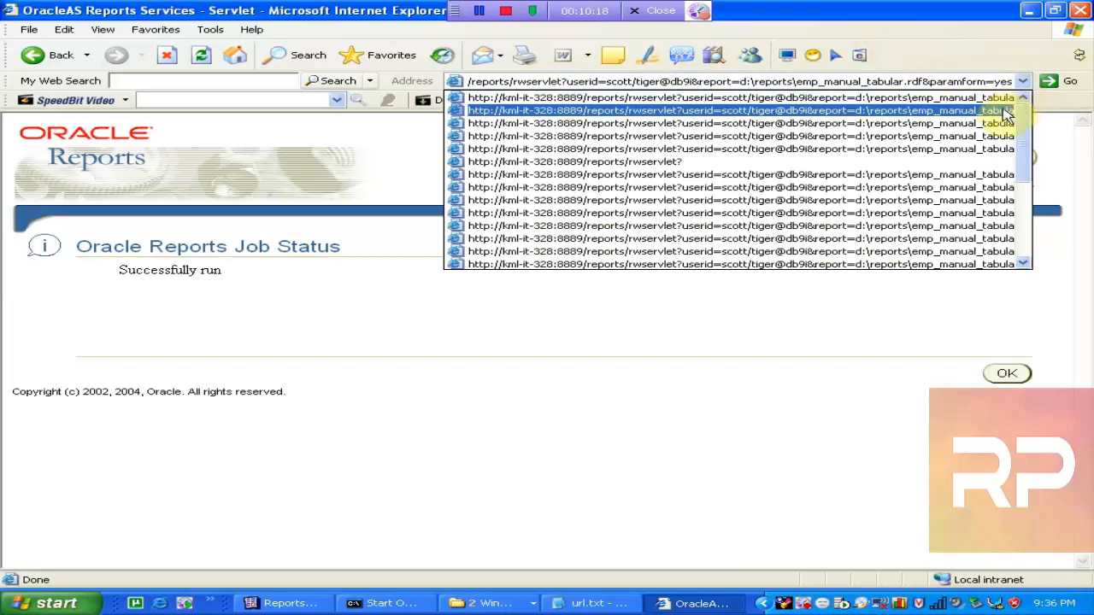
{"action": "left_click", "coordinate": [998, 110]}
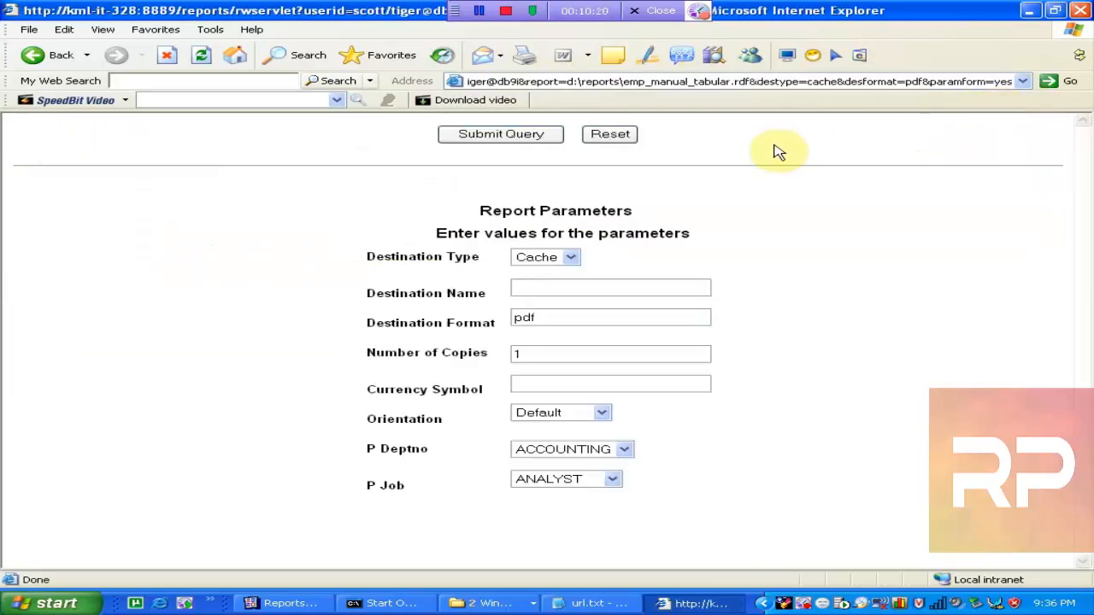
{"action": "left_click", "coordinate": [945, 81]}
{"action": "left_click", "coordinate": [943, 79]}
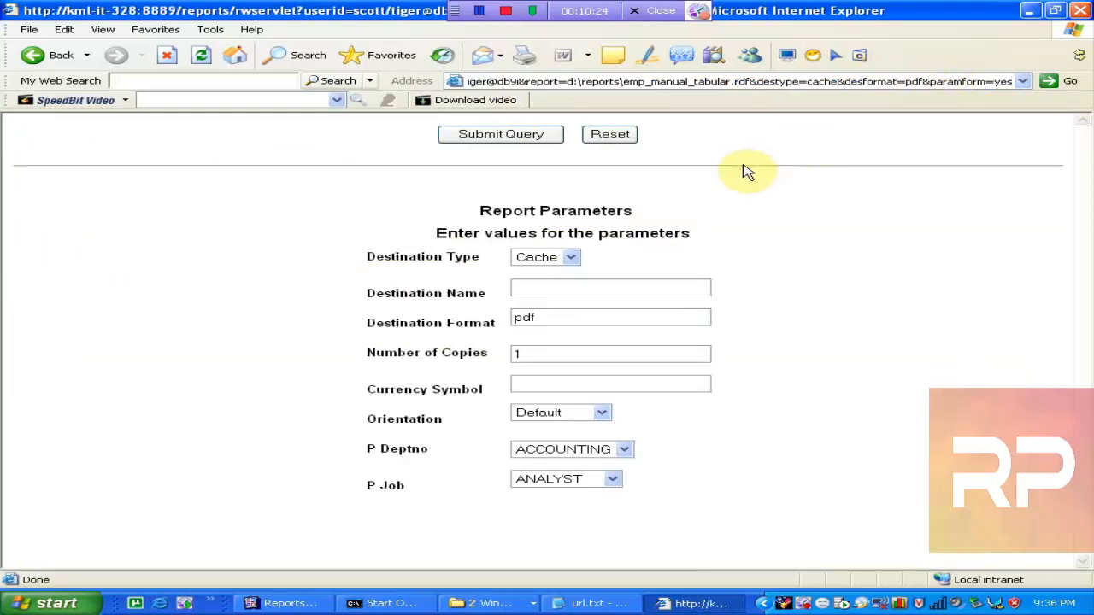
- Try File as the Destination Type and restore it to Cache
{"action": "left_click", "coordinate": [571, 260]}
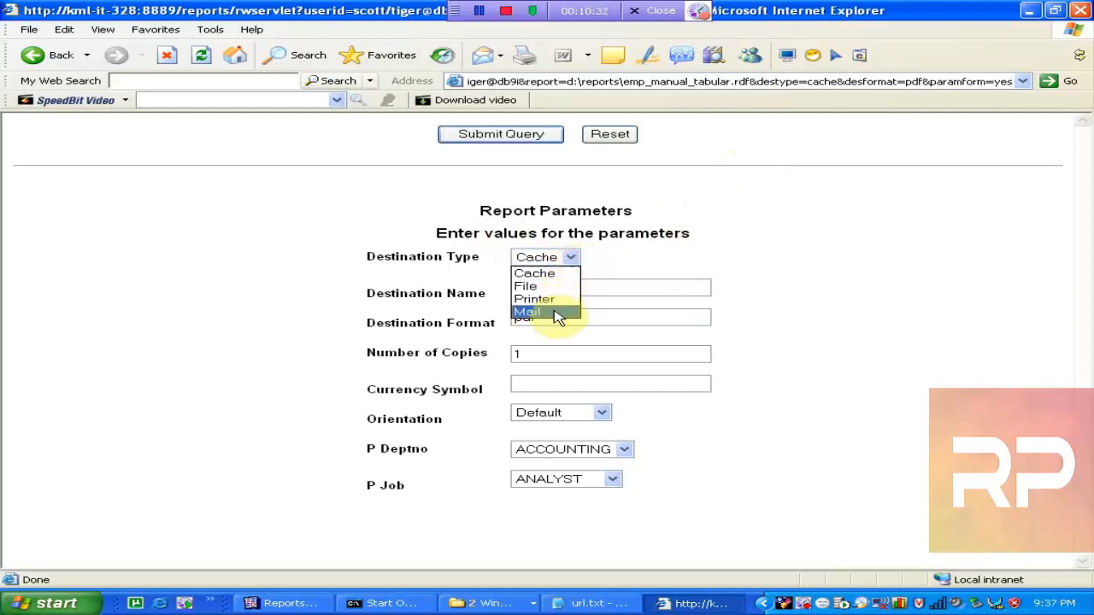
{"action": "left_click", "coordinate": [547, 272]}
{"action": "left_click", "coordinate": [556, 286]}
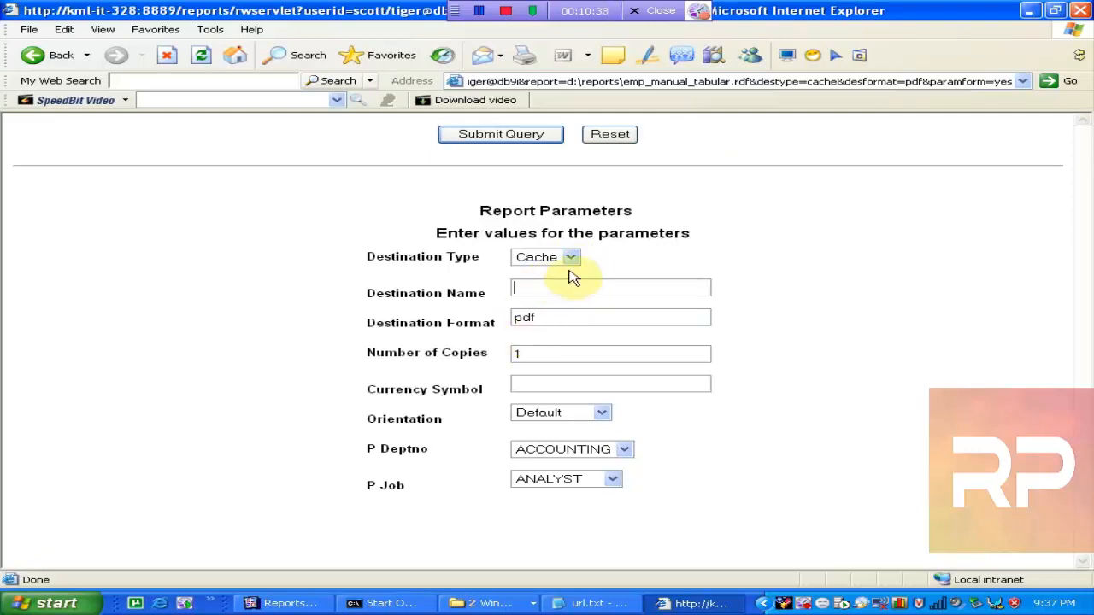
{"action": "left_click", "coordinate": [571, 259]}
{"action": "left_click", "coordinate": [520, 287]}
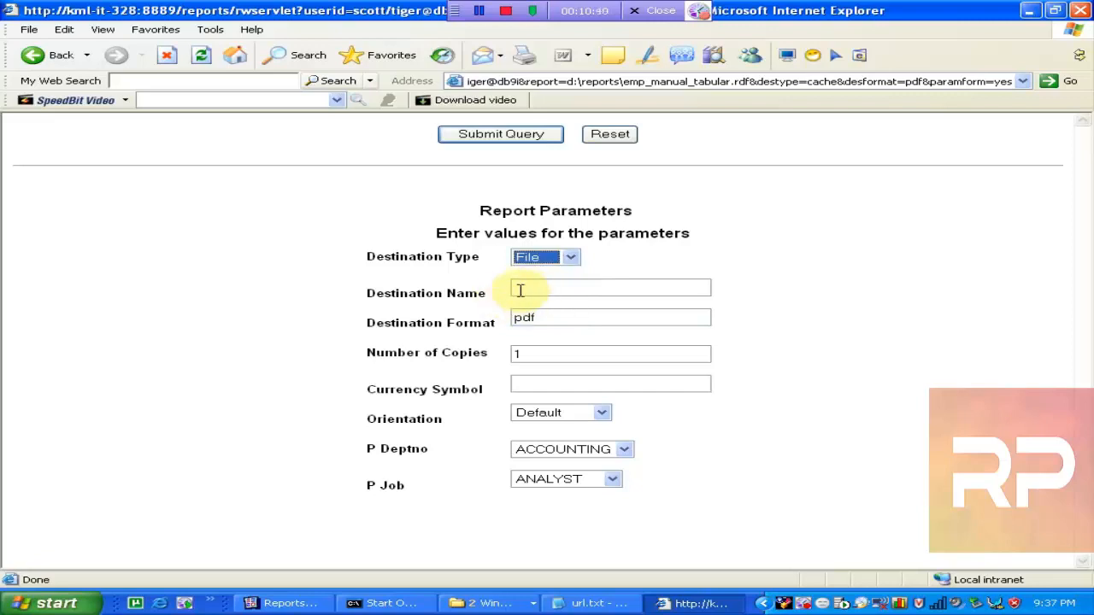
{"action": "left_click", "coordinate": [528, 288]}
{"action": "left_click", "coordinate": [567, 258]}
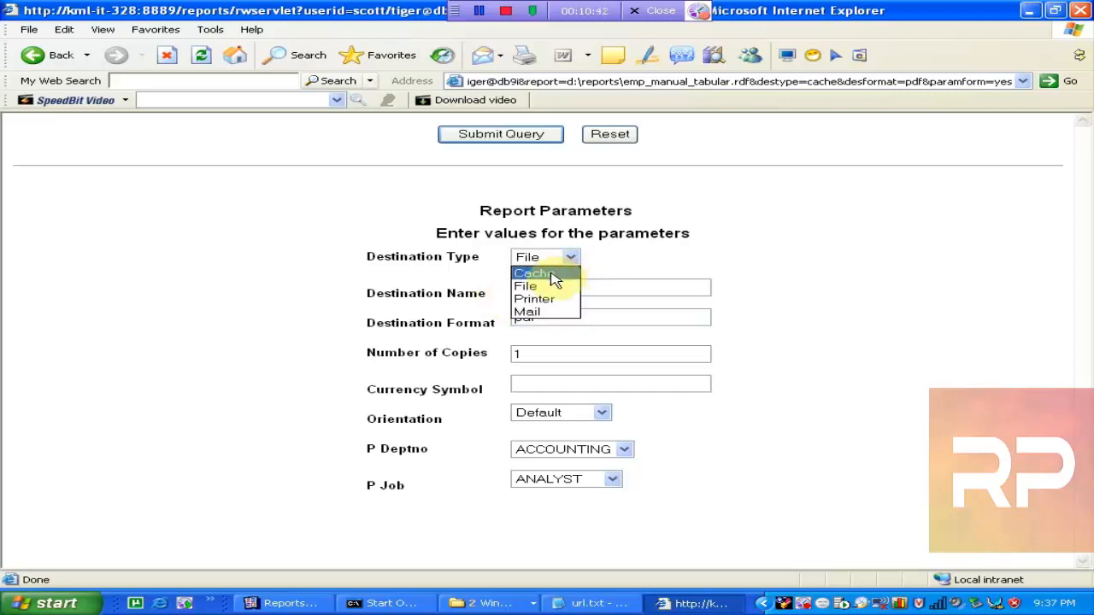
{"action": "left_click", "coordinate": [551, 272]}
- Set Destination Format to html, Number of Copies to 2 and Orientation to Portrait
{"action": "left_click_drag", "start_coordinate": [536, 317], "coordinate": [436, 319]}
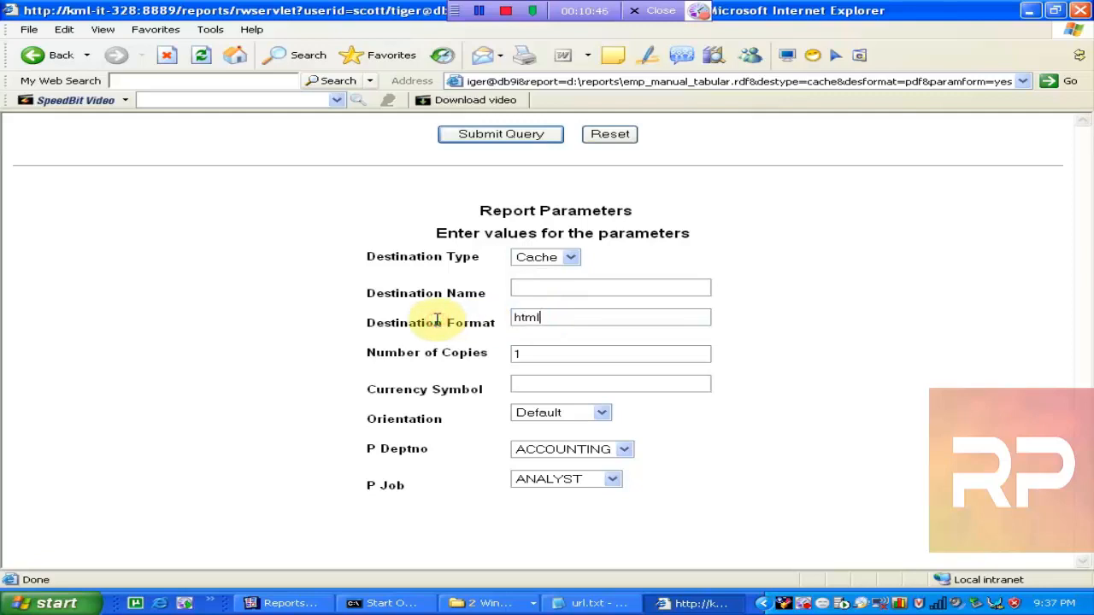
{"action": "left_click_drag", "start_coordinate": [520, 356], "coordinate": [482, 356]}
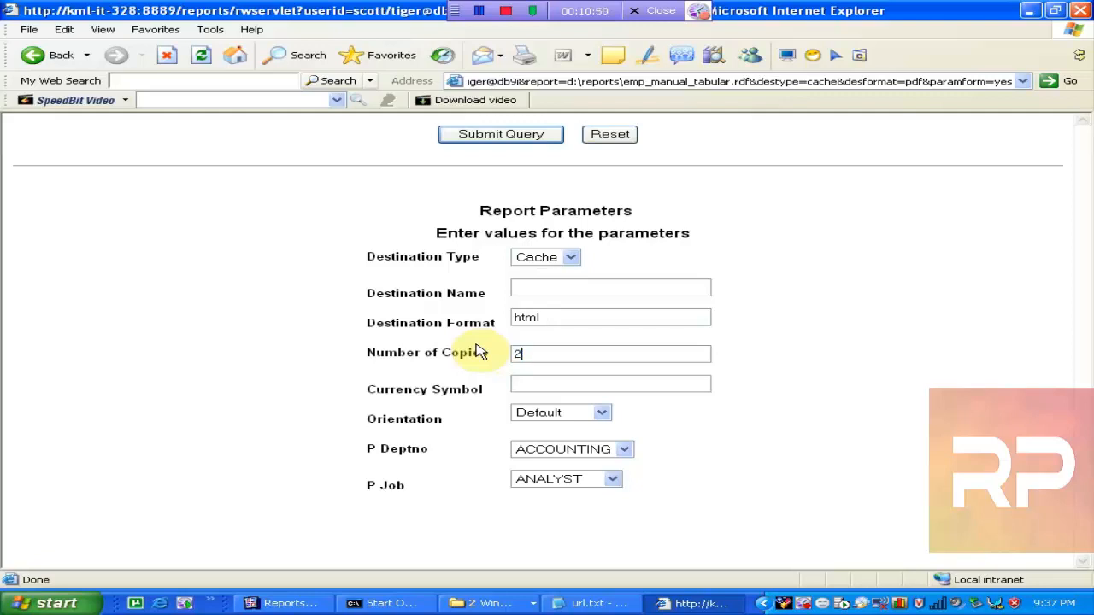
{"action": "left_click", "coordinate": [597, 417]}
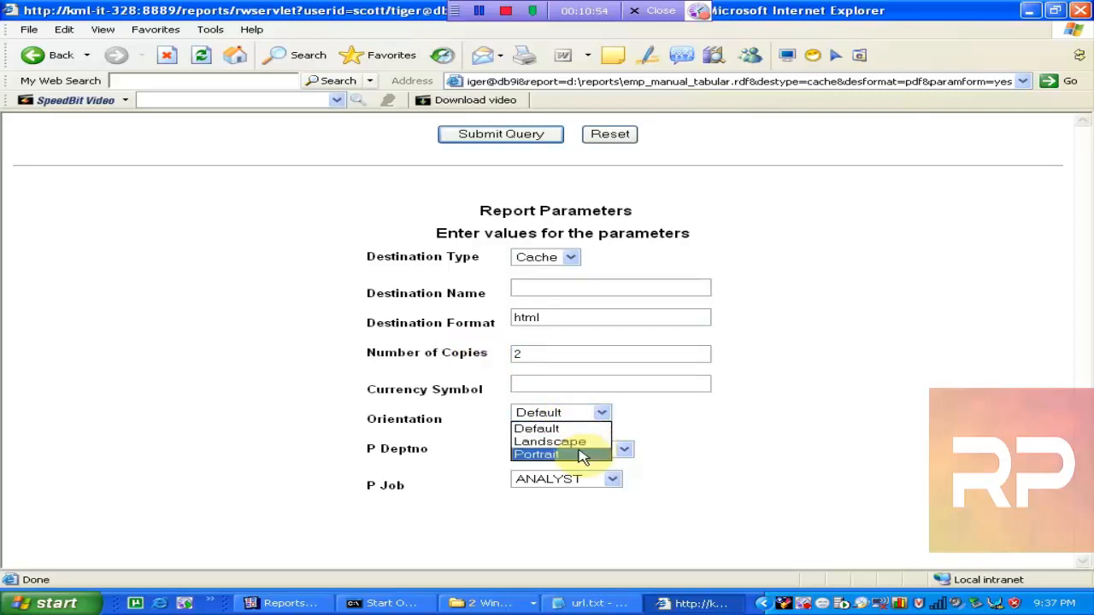
{"action": "left_click", "coordinate": [581, 454]}
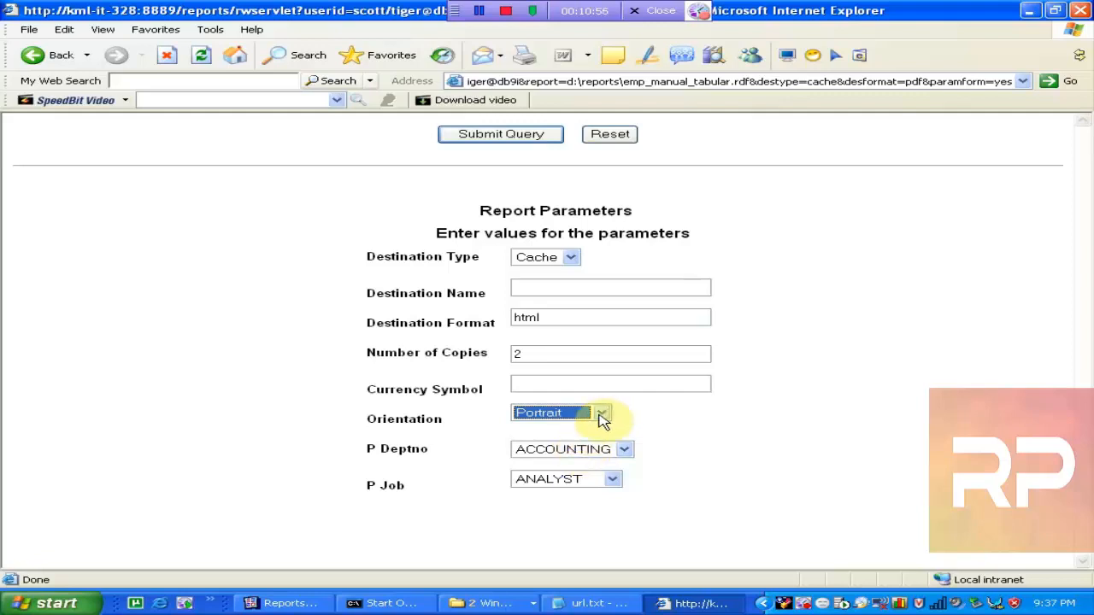
- Set P Deptno to RESEARCH, keep P Job at ANALYST, and submit the parameter form to run the report
{"action": "left_click", "coordinate": [627, 453]}
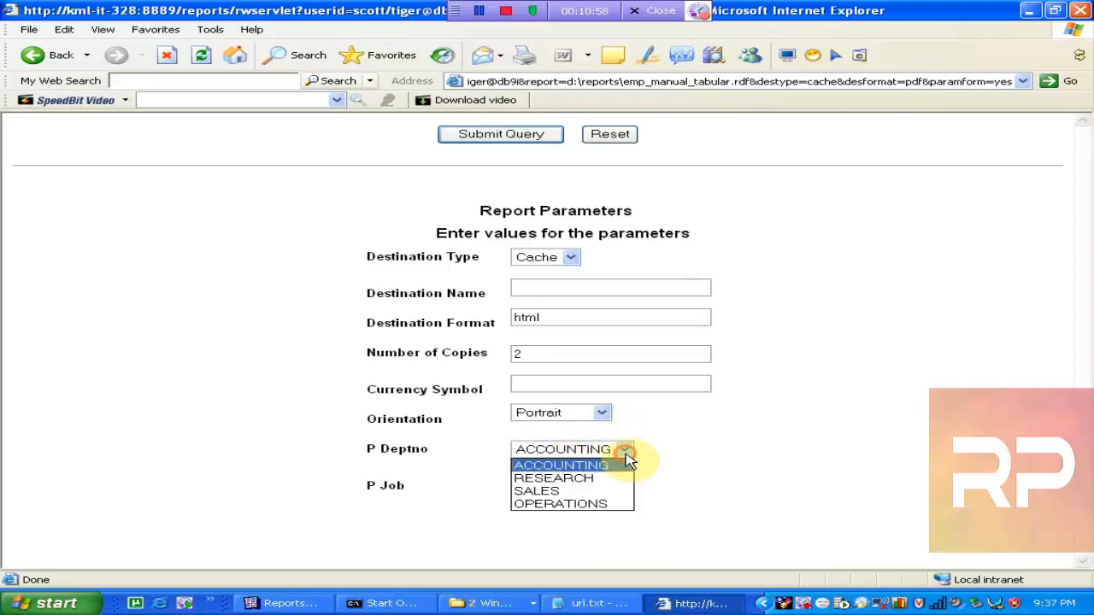
{"action": "left_click", "coordinate": [627, 455]}
{"action": "left_click", "coordinate": [612, 481]}
{"action": "left_click", "coordinate": [612, 481]}
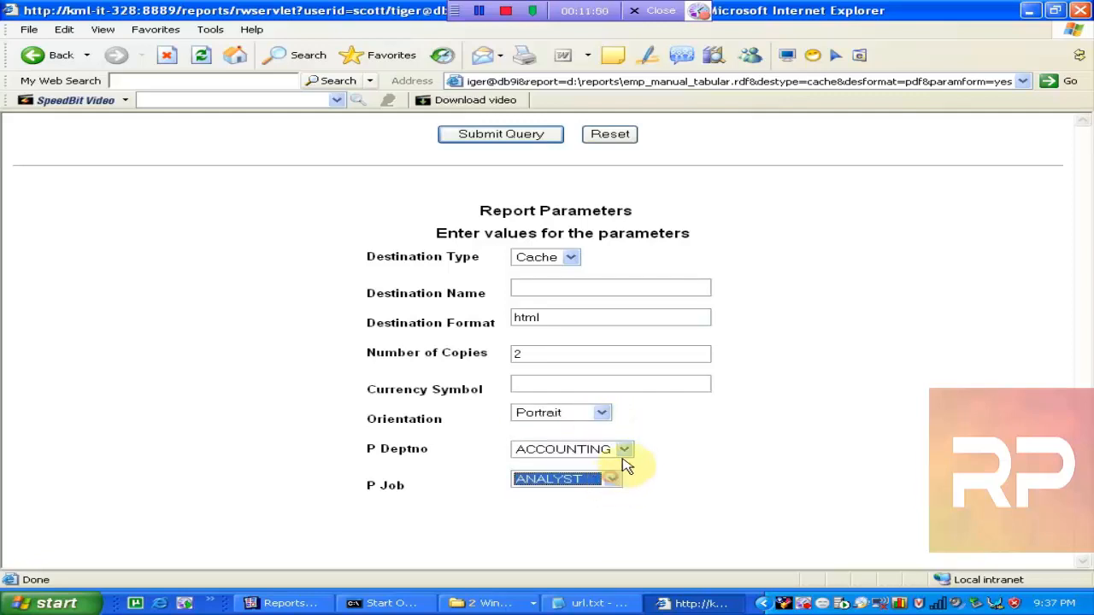
{"action": "left_click", "coordinate": [624, 450]}
{"action": "left_click", "coordinate": [625, 452]}
{"action": "left_click", "coordinate": [606, 484]}
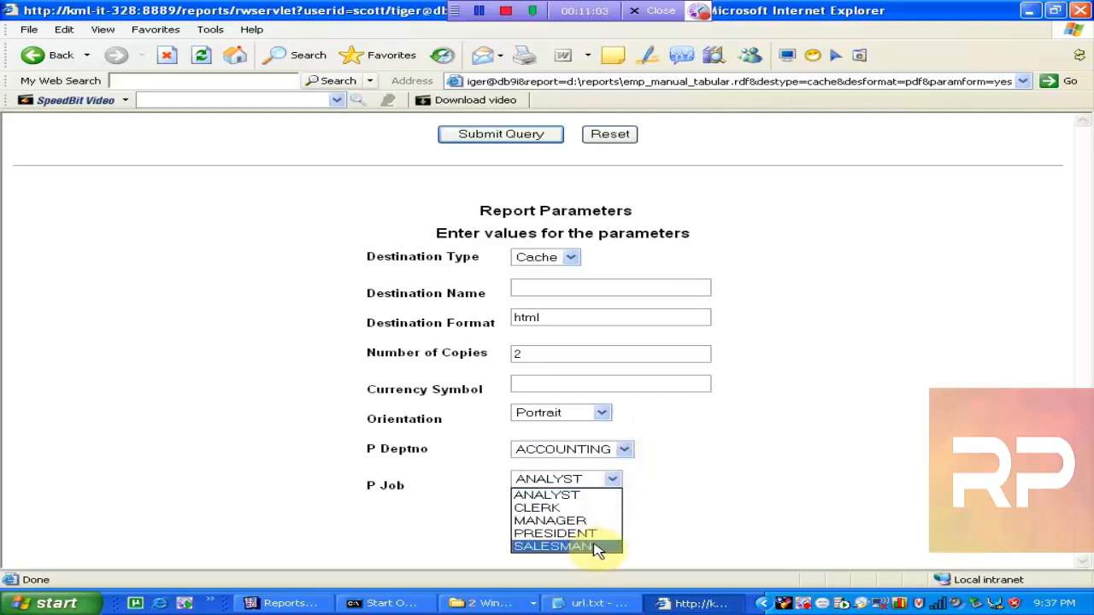
{"action": "left_click", "coordinate": [613, 479]}
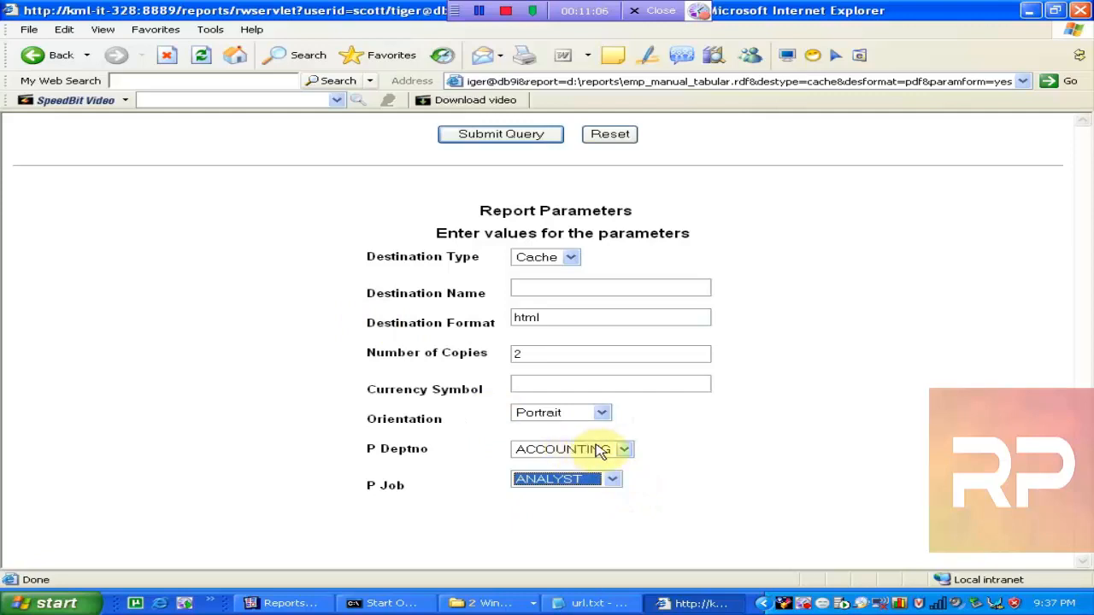
{"action": "left_click", "coordinate": [623, 449]}
{"action": "left_click", "coordinate": [598, 477]}
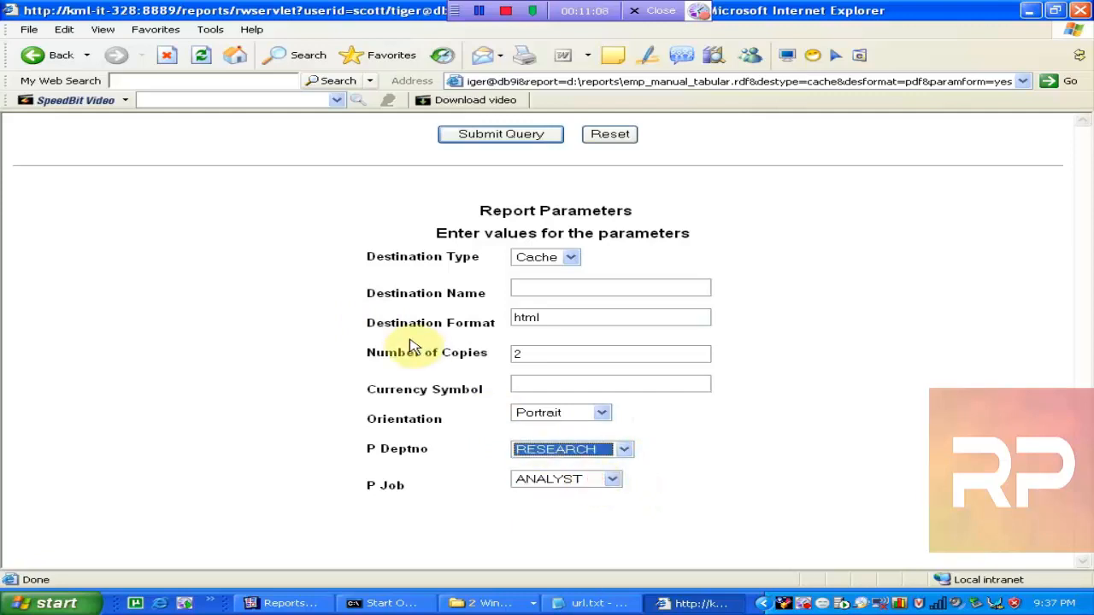
{"action": "left_click", "coordinate": [487, 134]}
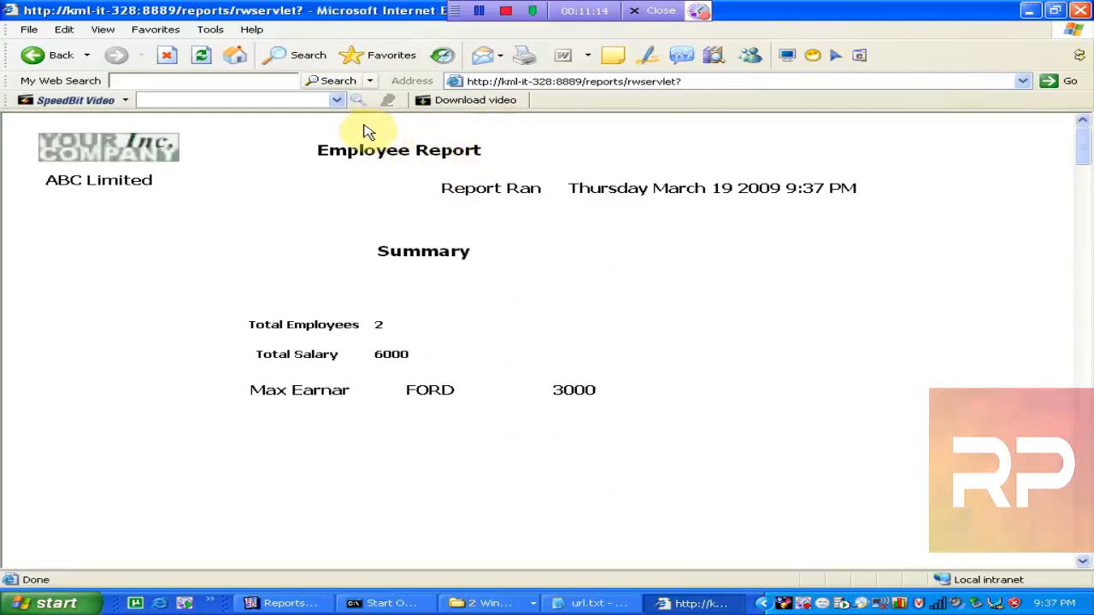
- Return to the parameter form, set Destination Format to htmlcss and run the report again
{"action": "left_click", "coordinate": [62, 55]}
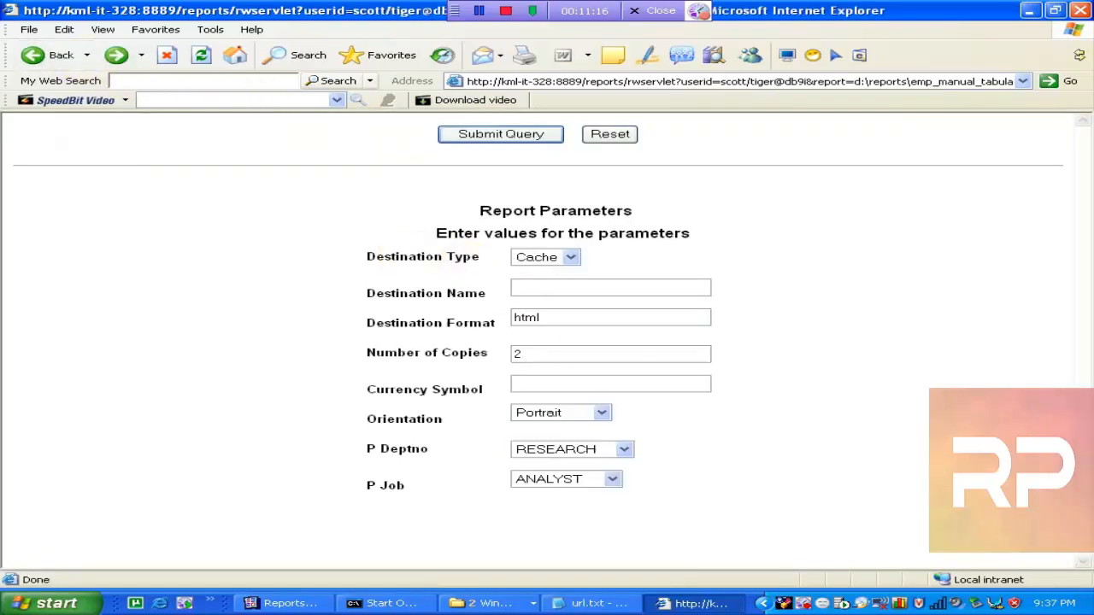
{"action": "left_click", "coordinate": [569, 320]}
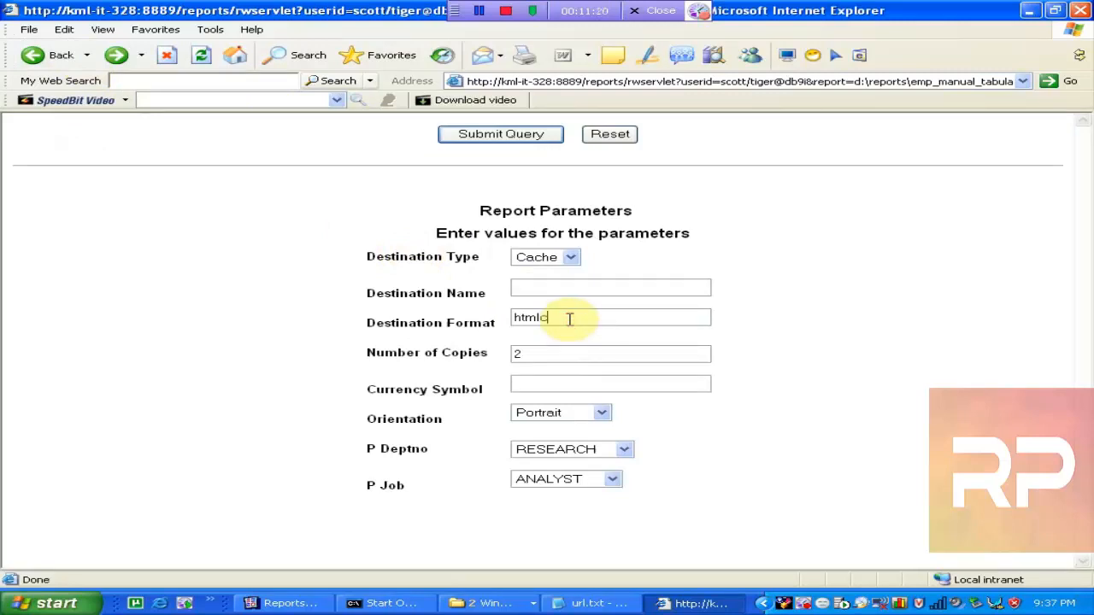
{"action": "left_click", "coordinate": [489, 138]}
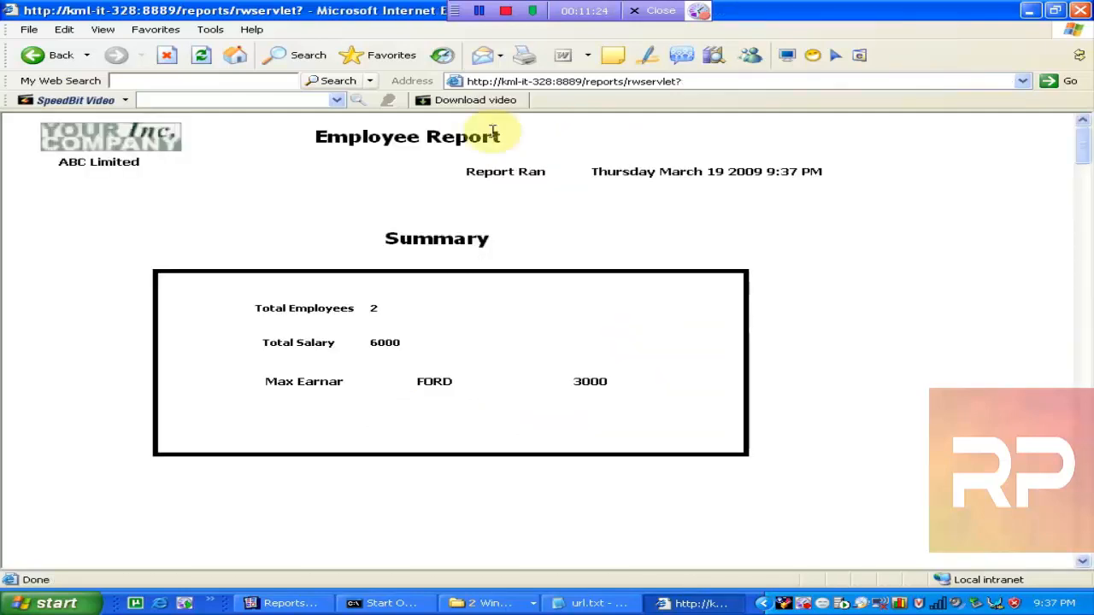
{"action": "mouse_move", "coordinate": [1079, 160]}
{"action": "left_mouse_down"}
{"action": "mouse_move", "coordinate": [1082, 269]}
{"action": "mouse_move", "coordinate": [1090, 194]}
{"action": "mouse_move", "coordinate": [1084, 305]}
{"action": "mouse_move", "coordinate": [1085, 150]}
{"action": "left_mouse_up"}
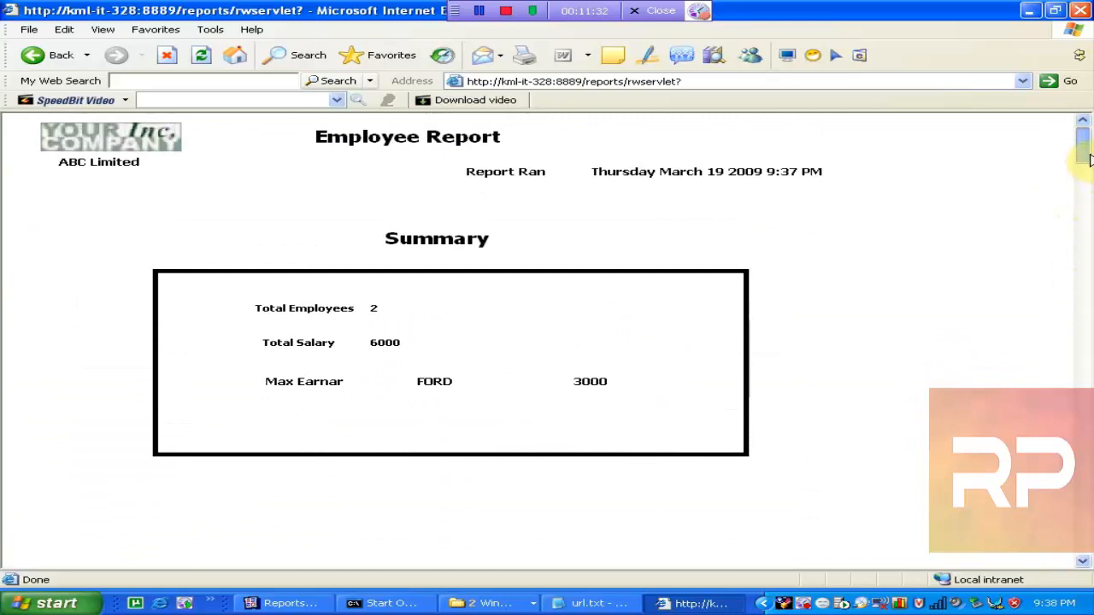
- Rerun the report with the same htmlcss parameters and examine its pages
{"action": "left_click", "coordinate": [31, 55]}
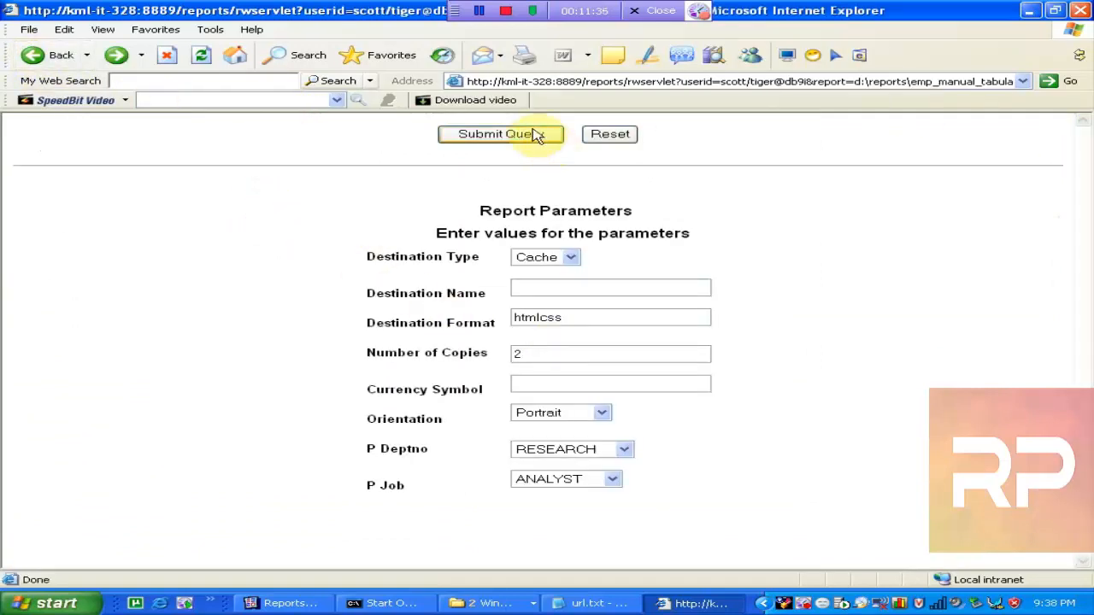
{"action": "left_click", "coordinate": [495, 137]}
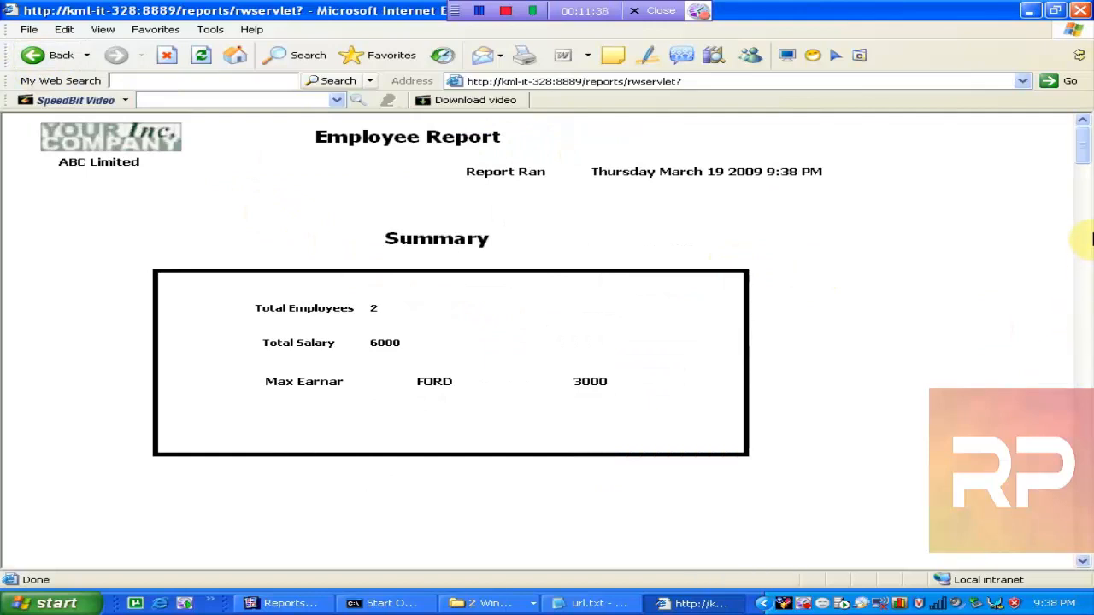
{"action": "left_click_drag", "start_coordinate": [1081, 154], "coordinate": [1085, 253]}
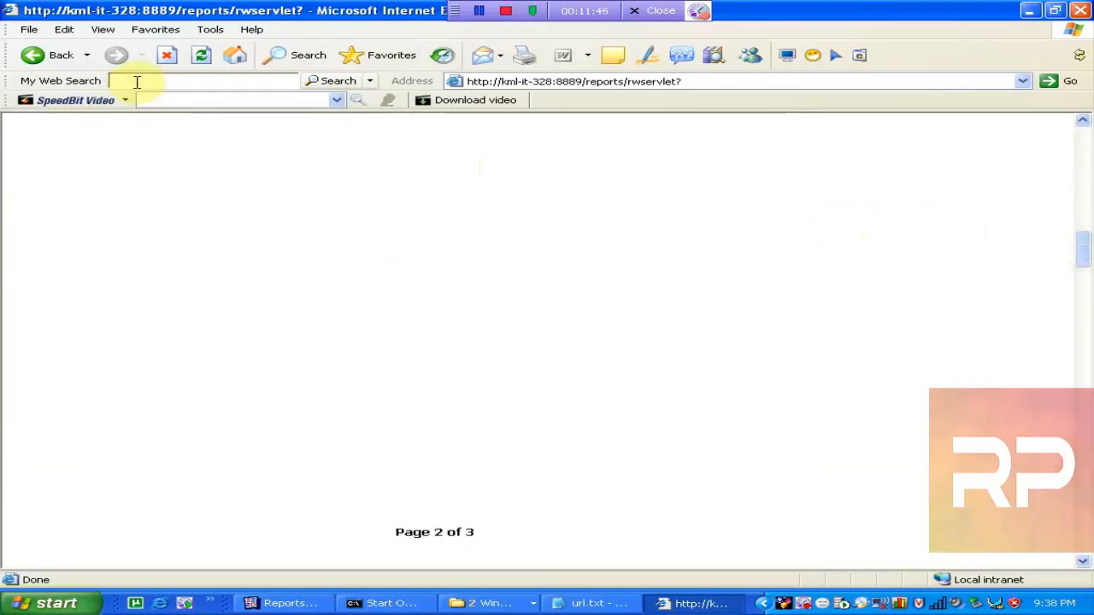
- Return to the parameter form and review the Destination Format entry and the available Destination Type options
{"action": "left_click", "coordinate": [55, 56]}
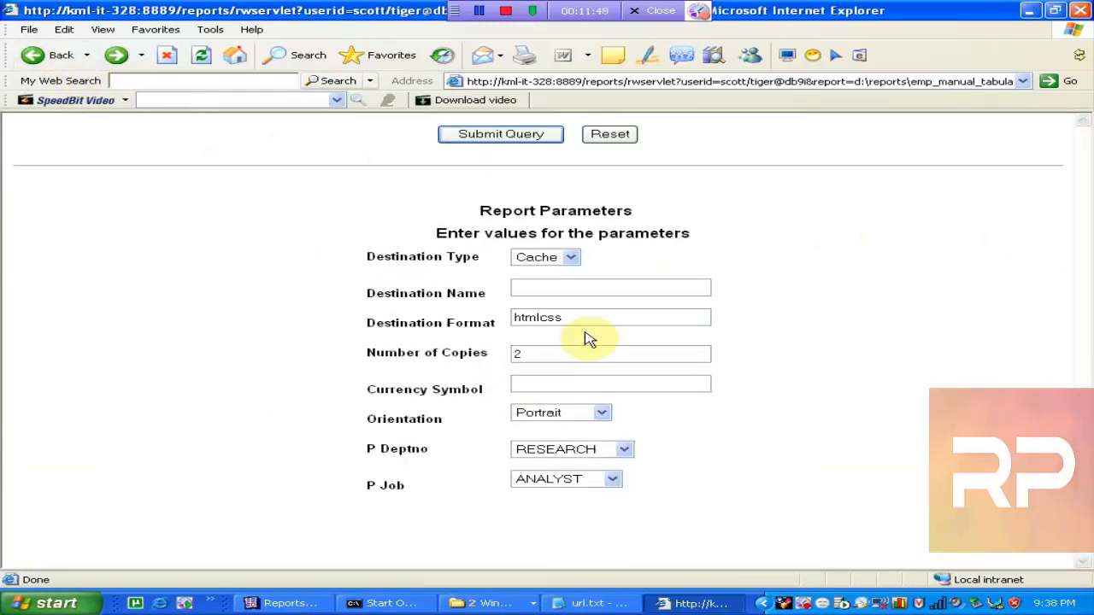
{"action": "left_click", "coordinate": [601, 316]}
{"action": "left_click_drag", "start_coordinate": [593, 315], "coordinate": [449, 310]}
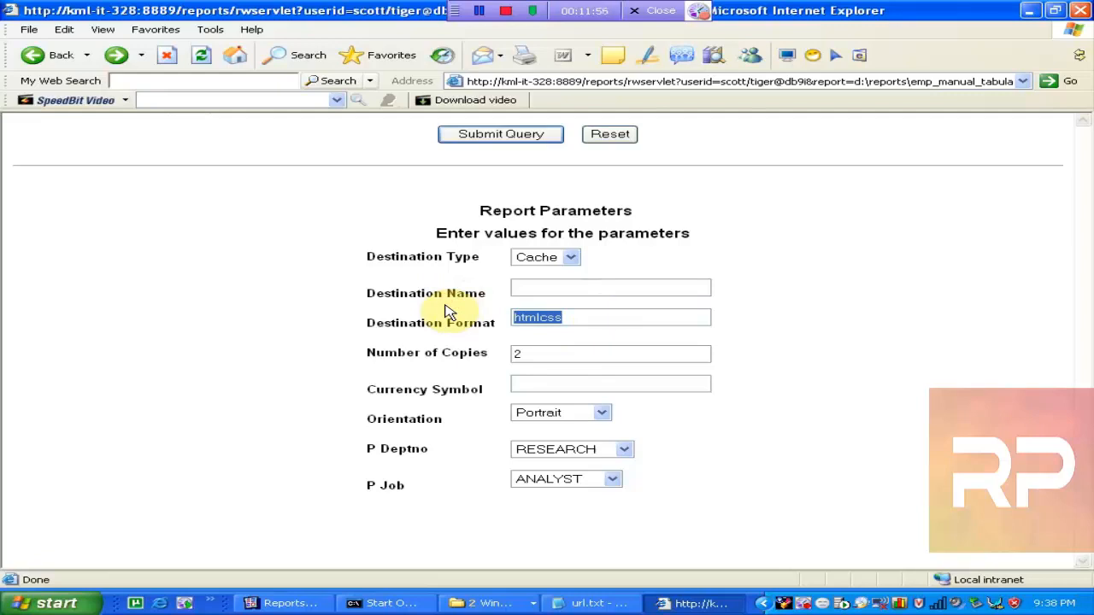
{"action": "left_click", "coordinate": [577, 263]}
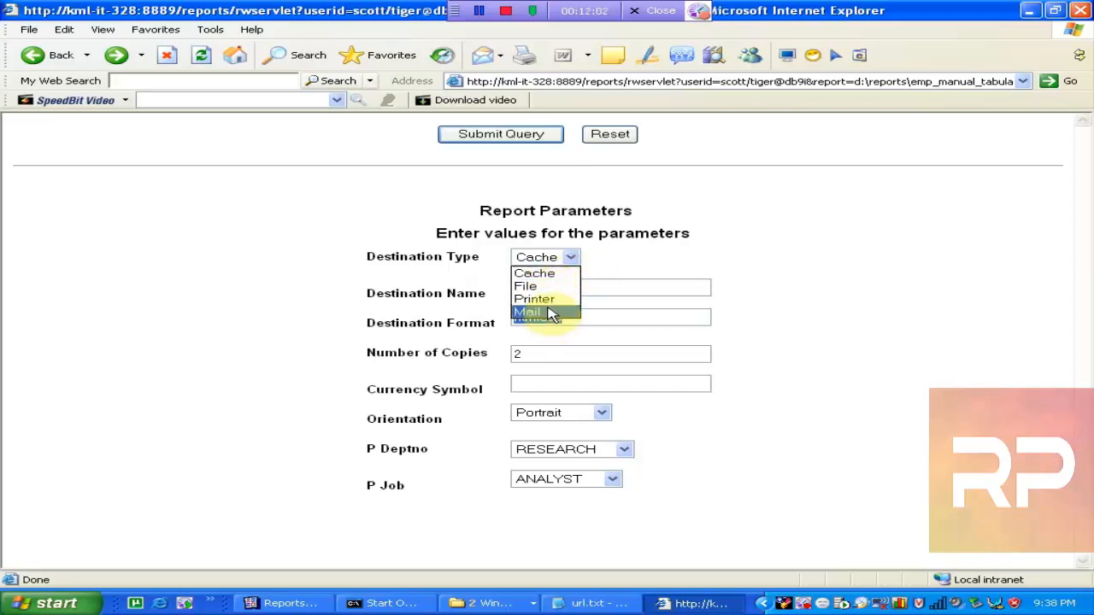
{"action": "left_click", "coordinate": [576, 259]}
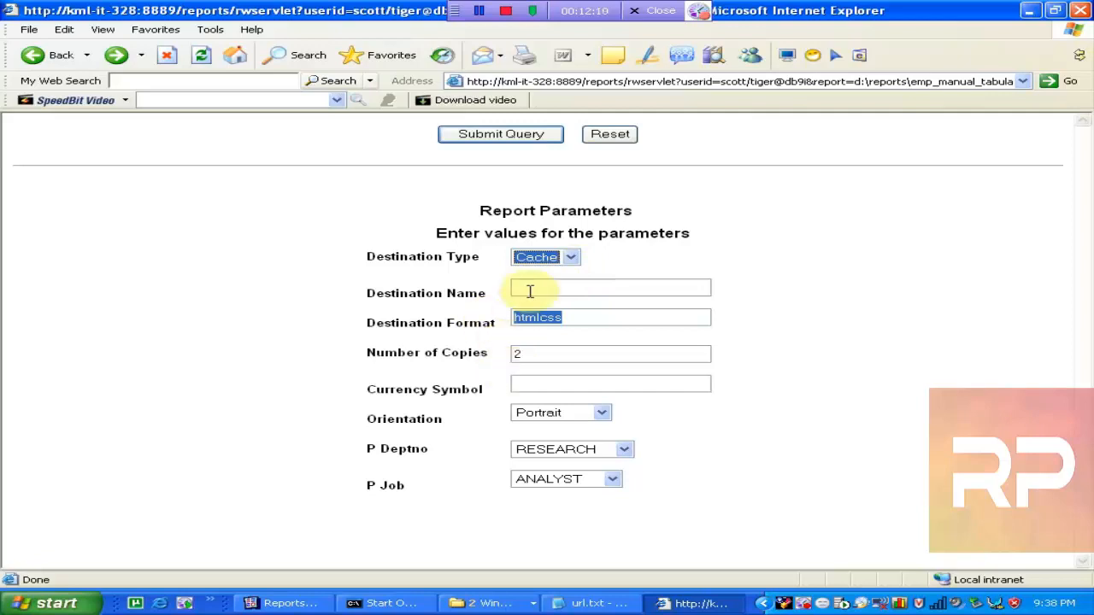
- Set Destination Type to File, name d:\reports\test.pdf, format pdf and currency symbol $, and run the report
{"action": "left_click", "coordinate": [549, 384]}
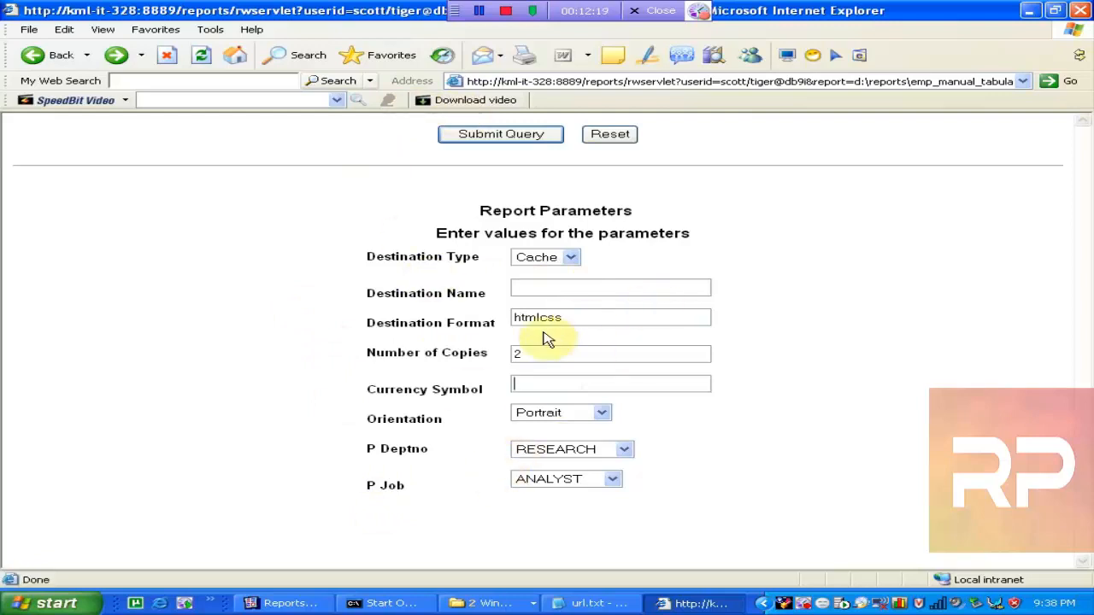
{"action": "left_click", "coordinate": [572, 257]}
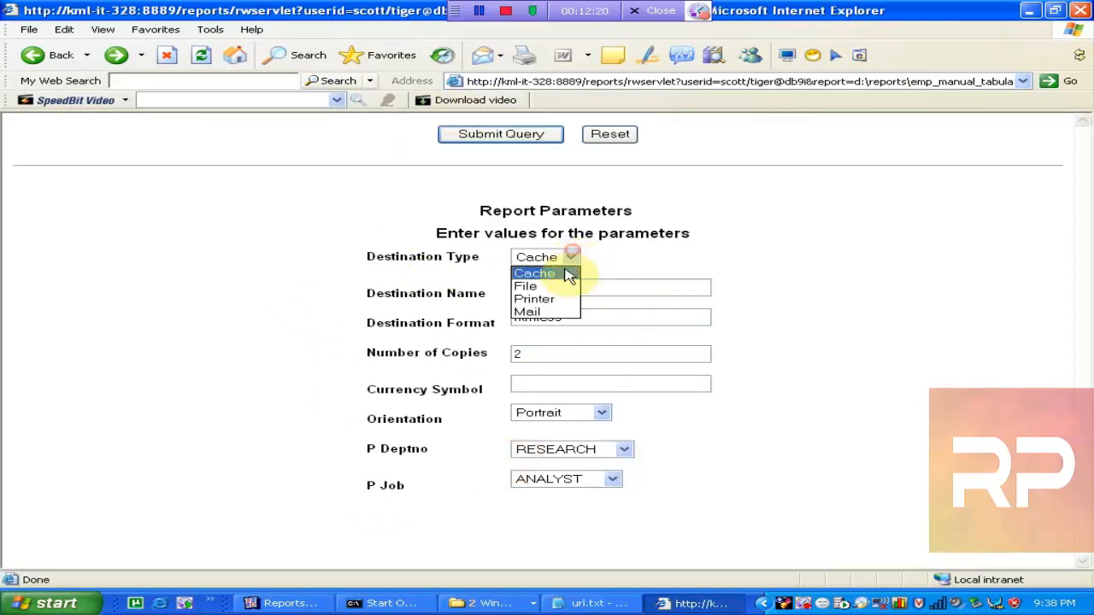
{"action": "left_click", "coordinate": [559, 288]}
{"action": "left_click", "coordinate": [556, 287]}
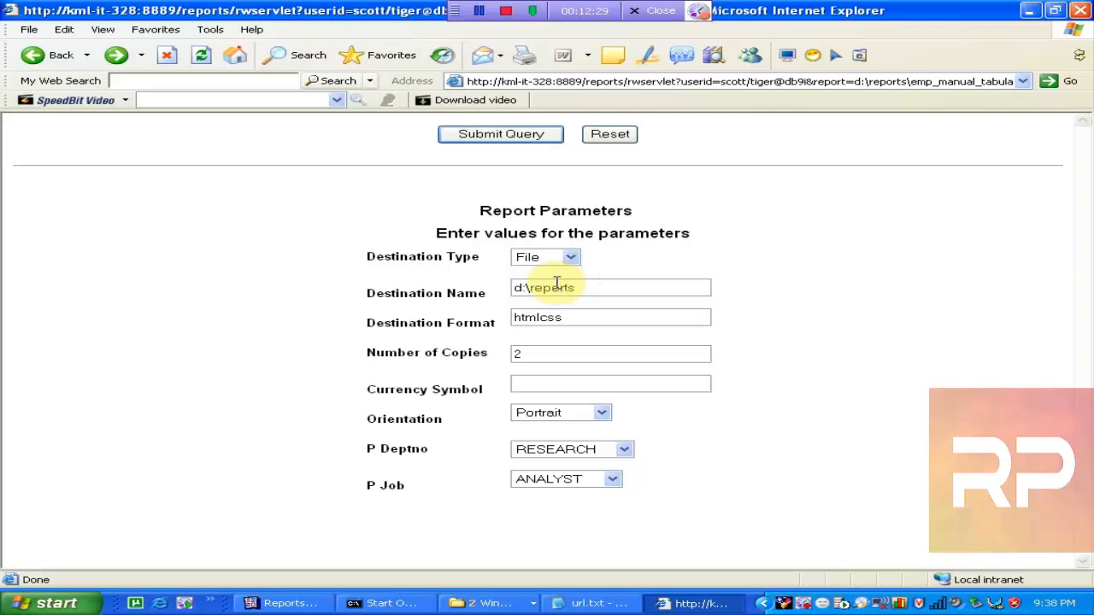
{"action": "type", "text": "d:\\reports\\test.pdf"}
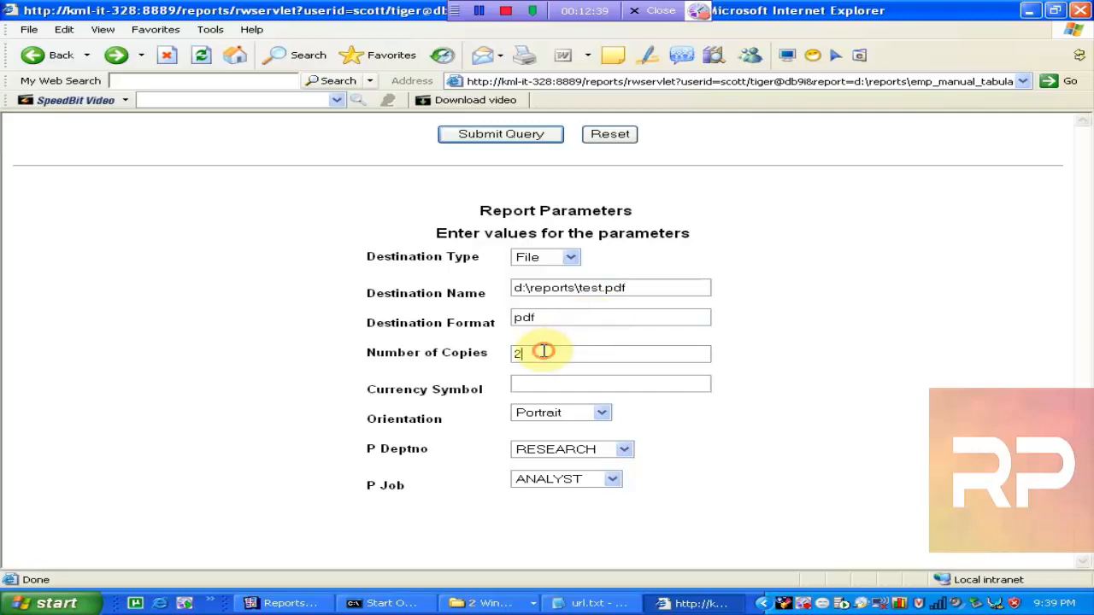
{"action": "left_click", "coordinate": [547, 381]}
{"action": "left_click", "coordinate": [511, 139]}
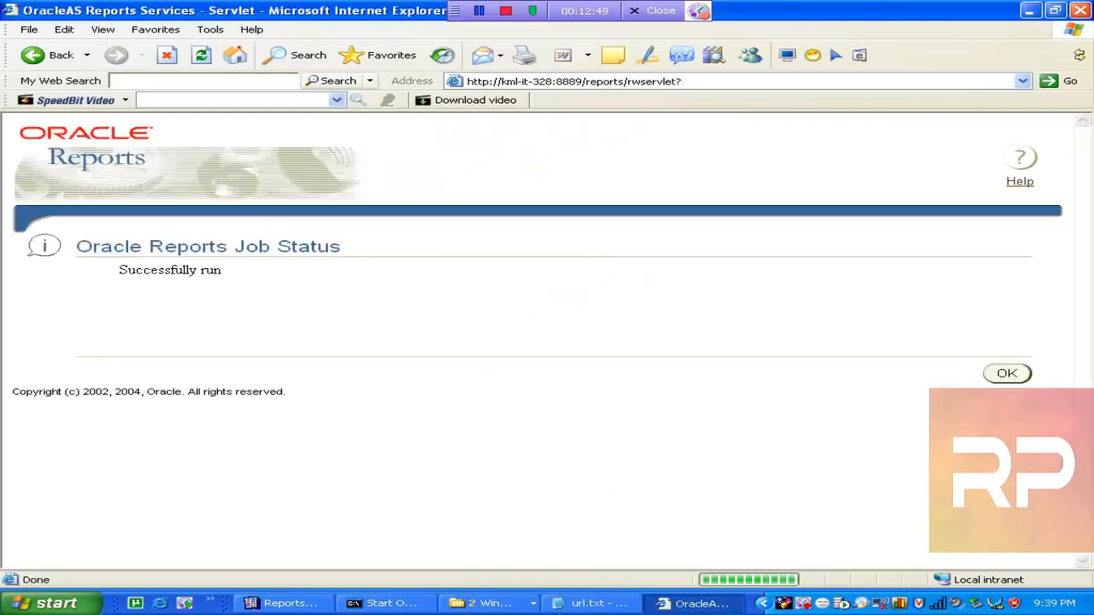
- Switch to the D:\reports folder, locate the generated test.pdf and open it
{"action": "left_click", "coordinate": [457, 603]}
{"action": "left_click", "coordinate": [504, 577]}
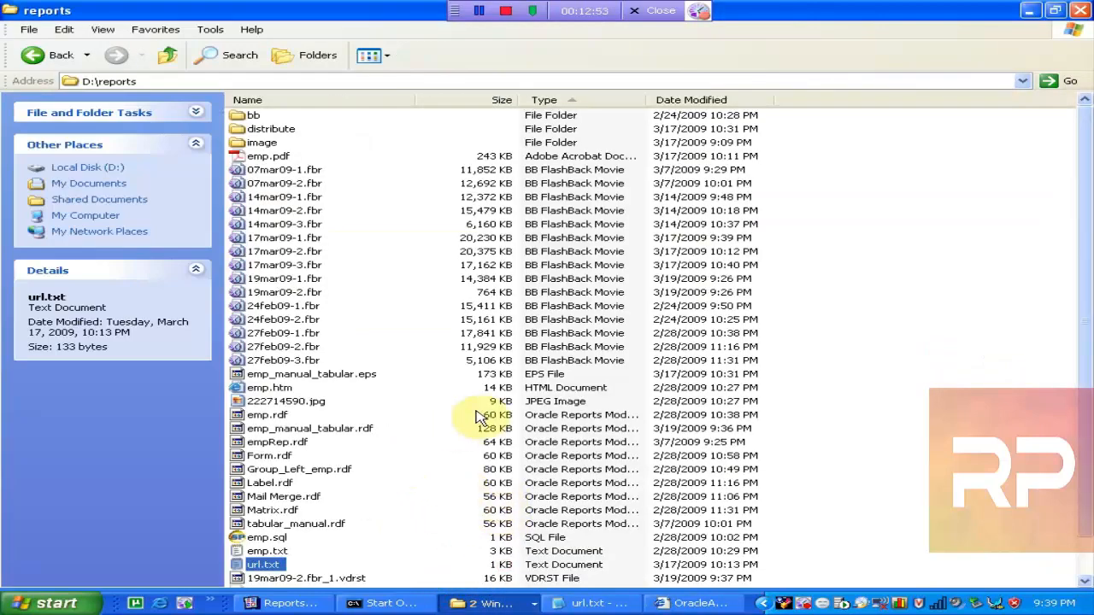
{"action": "left_click", "coordinate": [293, 498]}
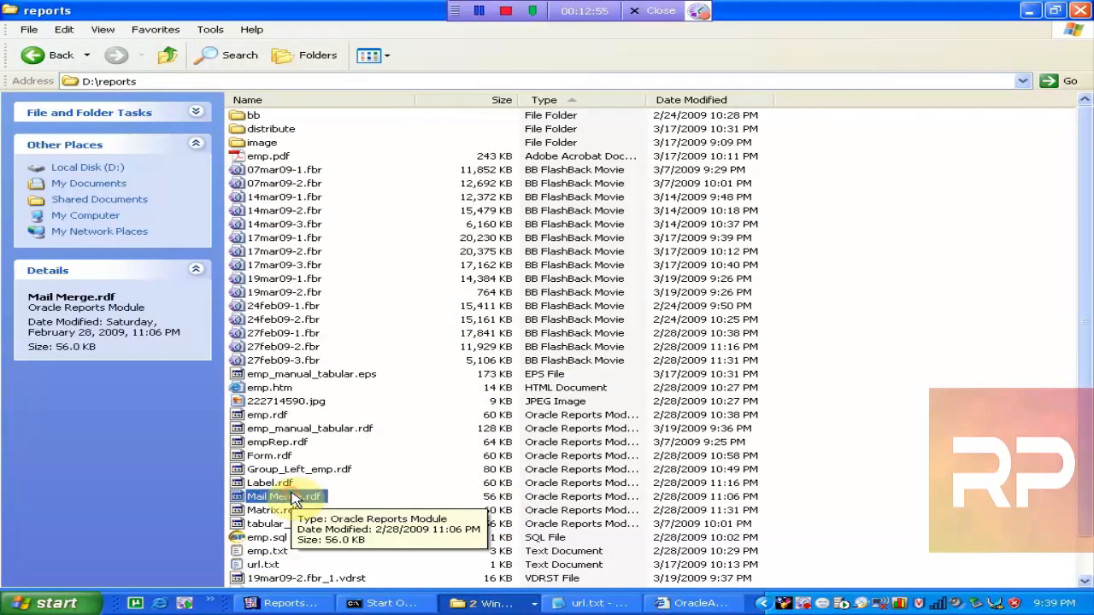
{"action": "key", "text": "t"}
{"action": "key", "text": "t"}
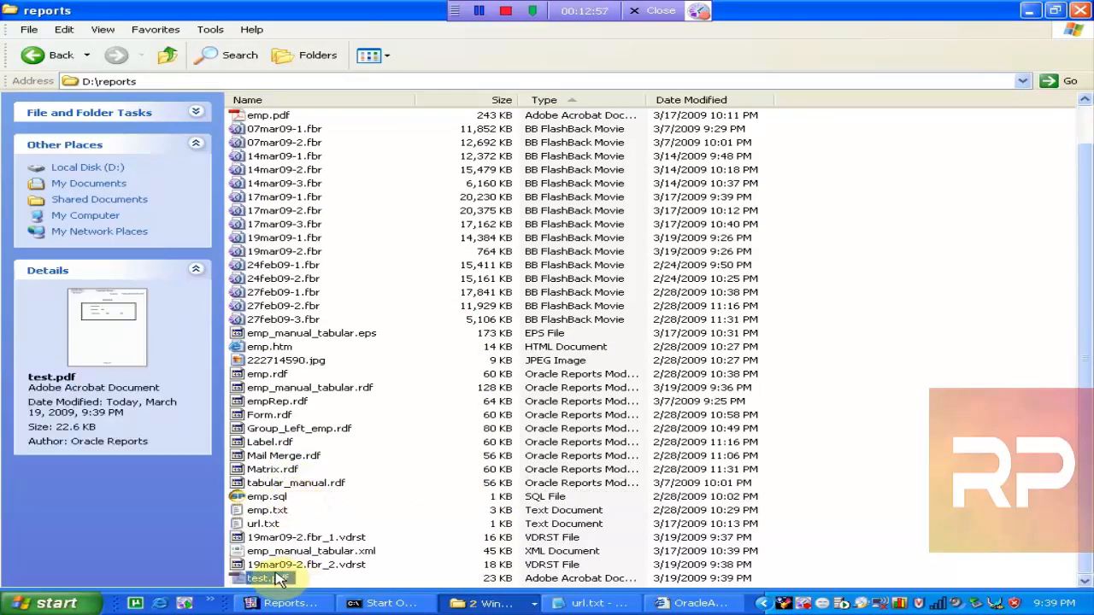
{"action": "double_click", "coordinate": [282, 580]}
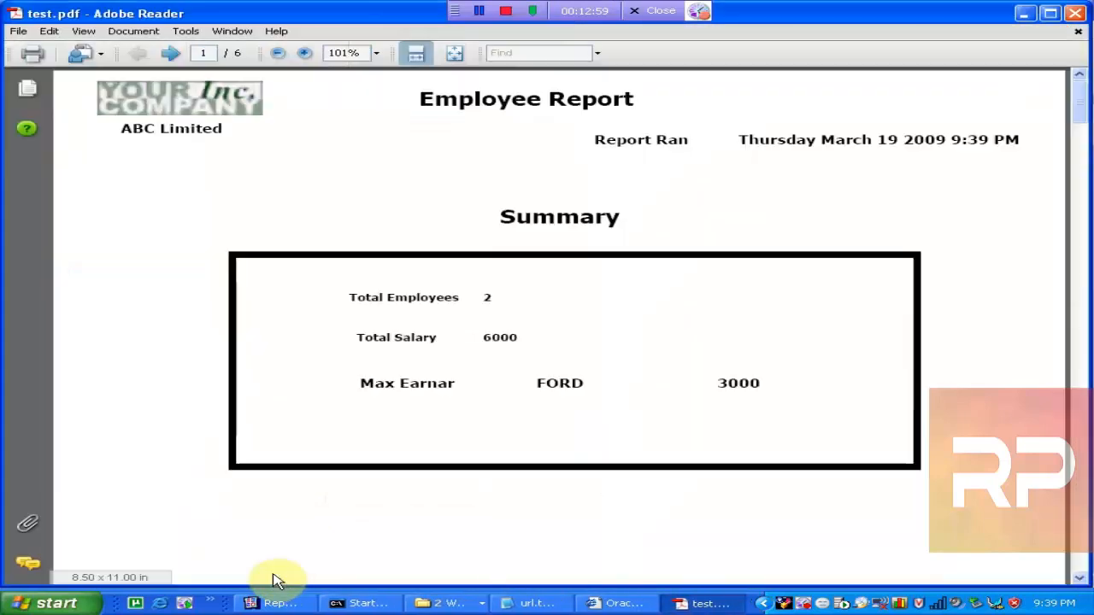
- Examine the employee table, department graph and department-wise detail pages of test.pdf and close it
{"action": "left_click", "coordinate": [1077, 440]}
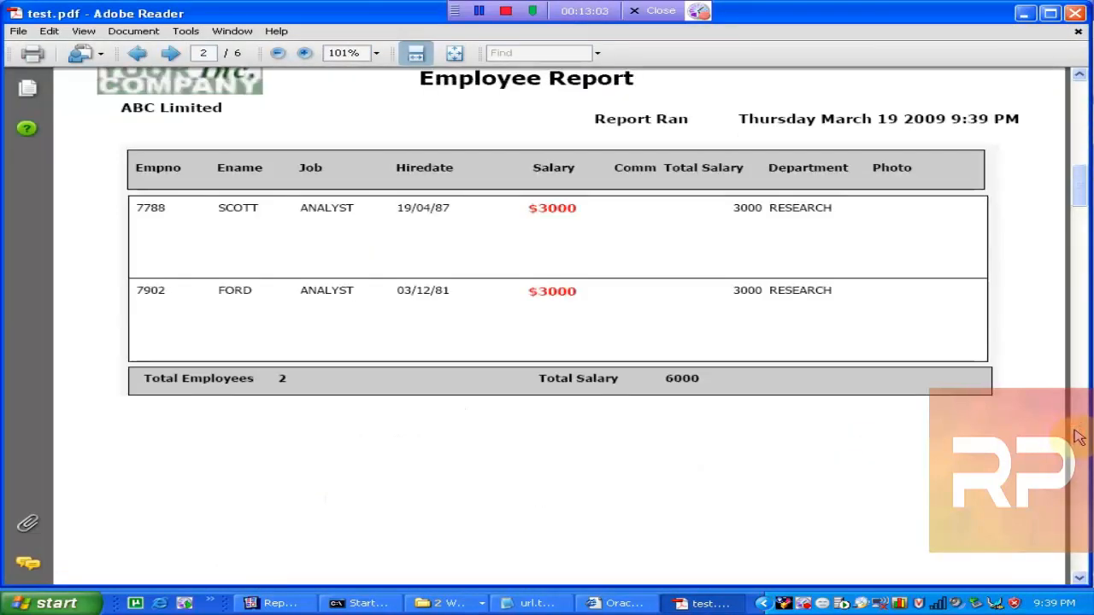
{"action": "left_click", "coordinate": [1078, 436]}
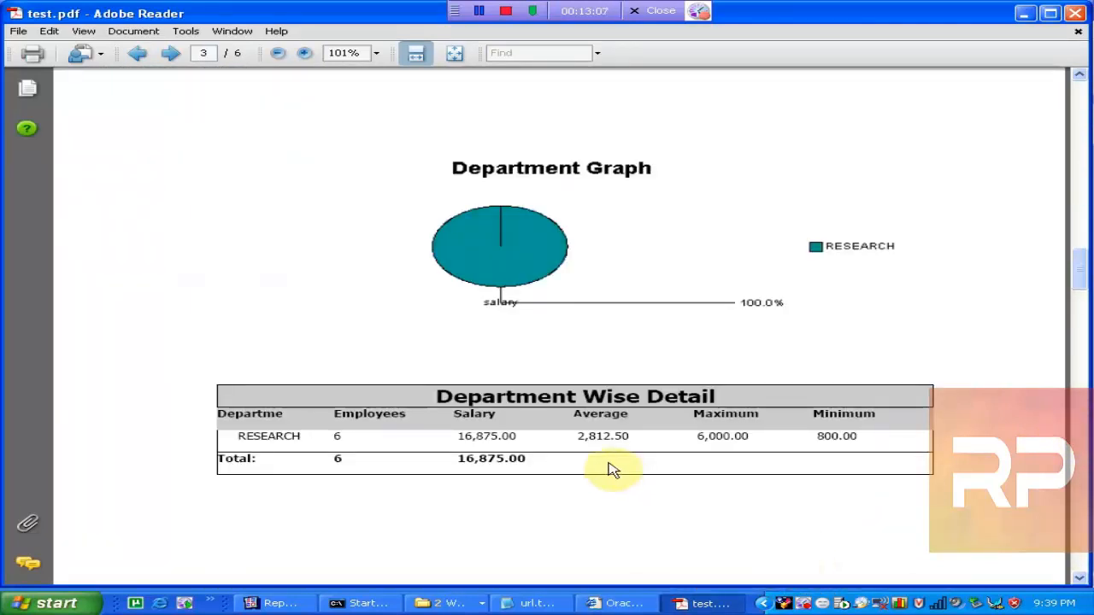
{"action": "left_click", "coordinate": [1075, 13]}
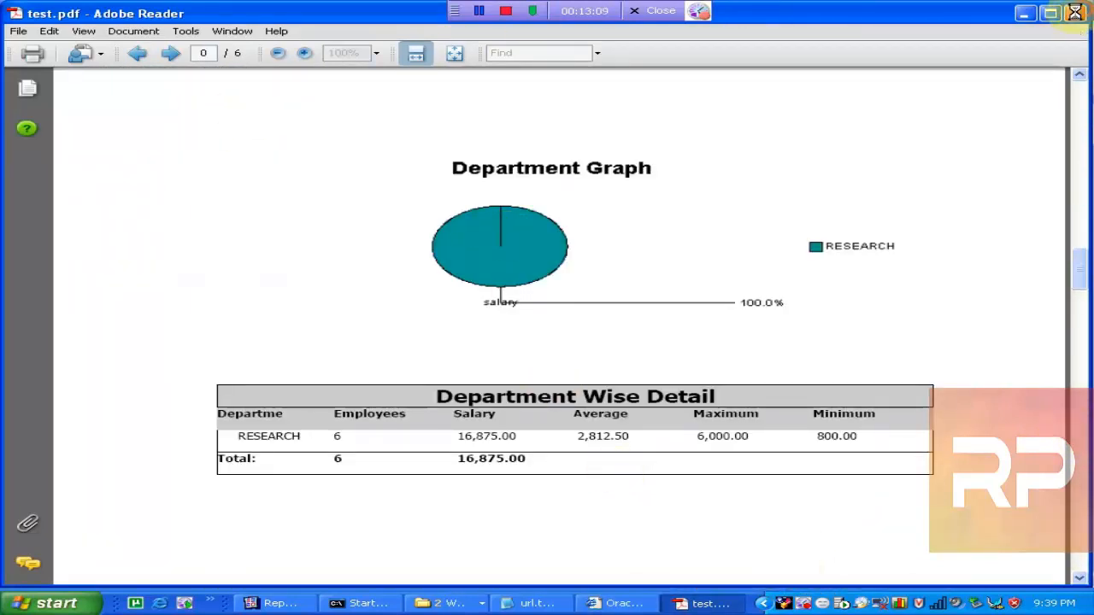
- Switch to the browser, return to the parameter form and select the Currency Symbol entry
{"action": "left_click", "coordinate": [679, 604]}
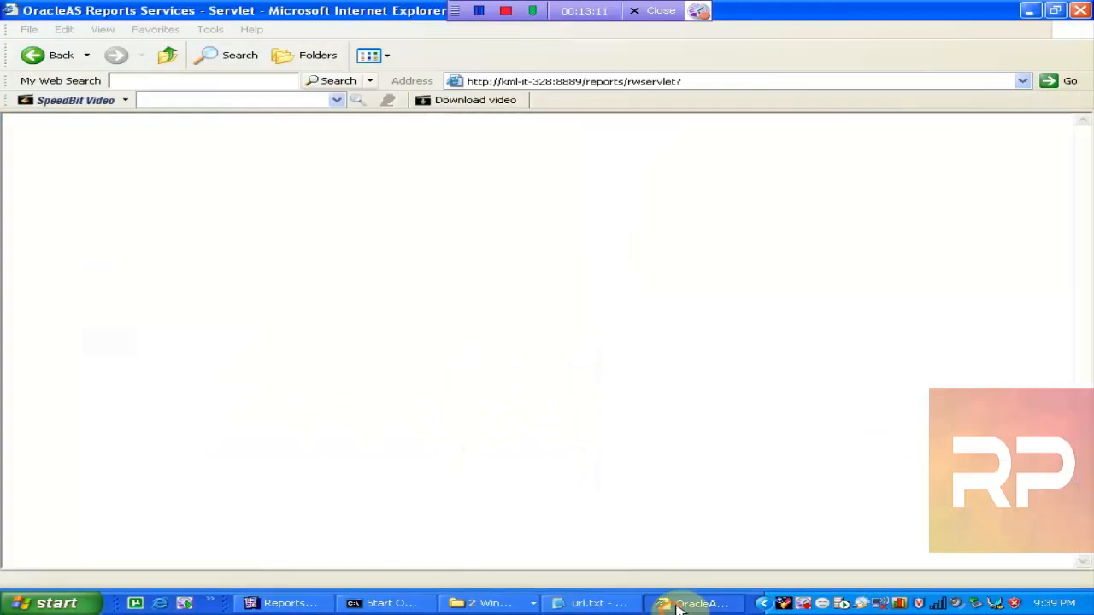
{"action": "left_click", "coordinate": [31, 56]}
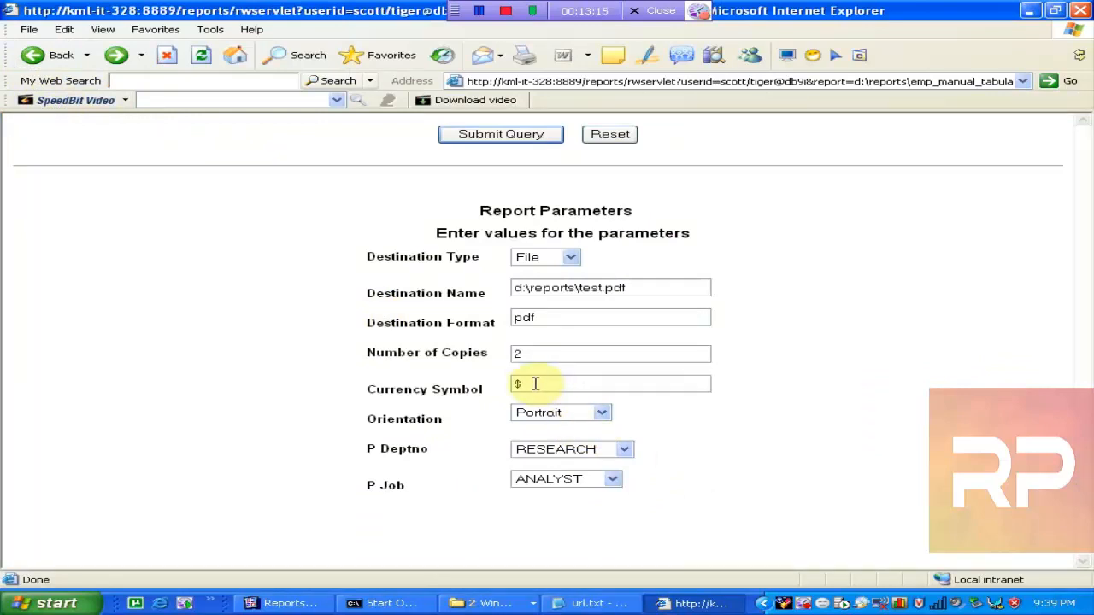
{"action": "left_click_drag", "start_coordinate": [535, 384], "coordinate": [464, 383]}
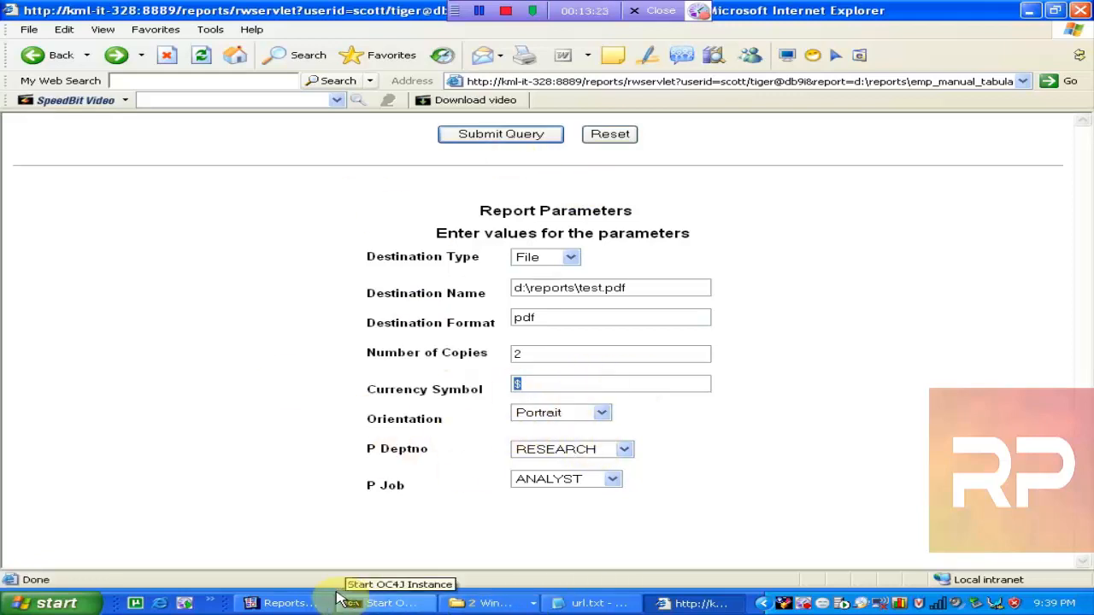
- Switch to Reports Builder and select the parameter form's title and its instruction line in turn
{"action": "left_click", "coordinate": [284, 604]}
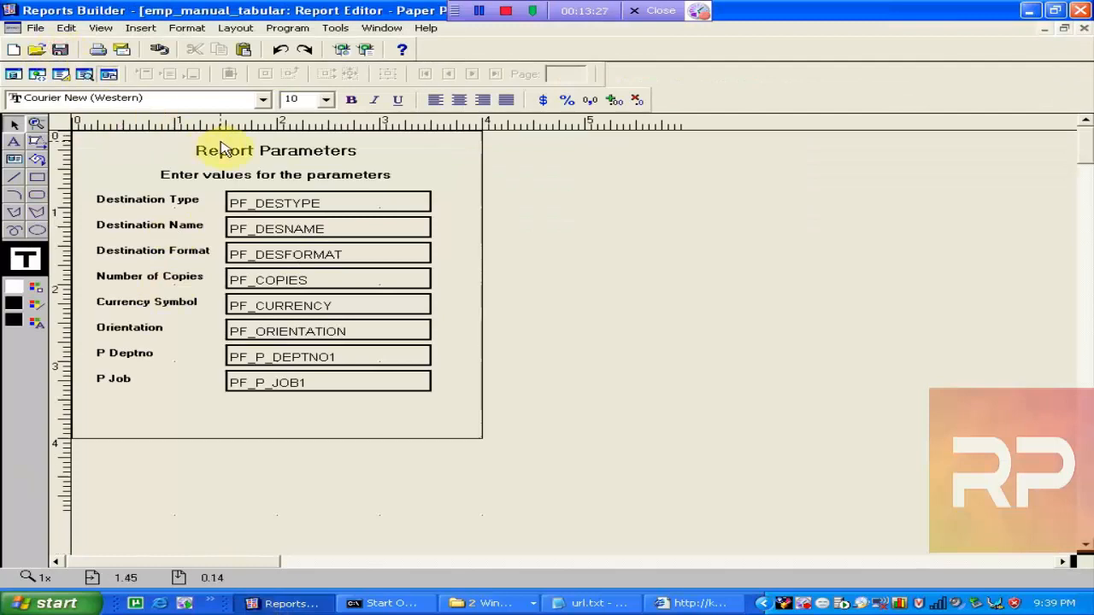
{"action": "left_click", "coordinate": [261, 150]}
{"action": "left_click", "coordinate": [267, 172]}
{"action": "left_click", "coordinate": [291, 152]}
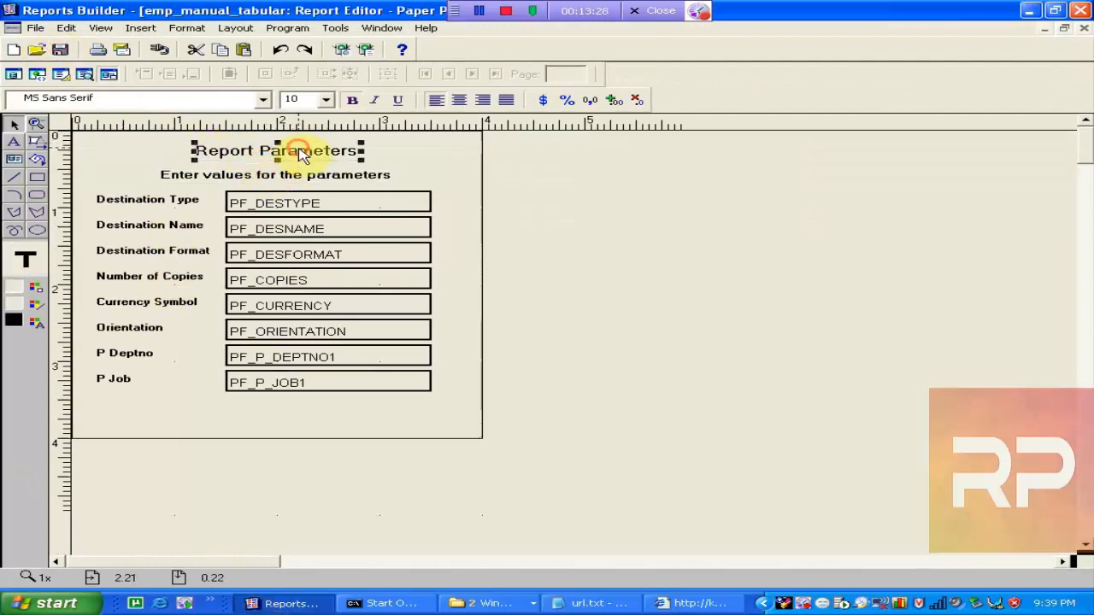
{"action": "left_click", "coordinate": [282, 174]}
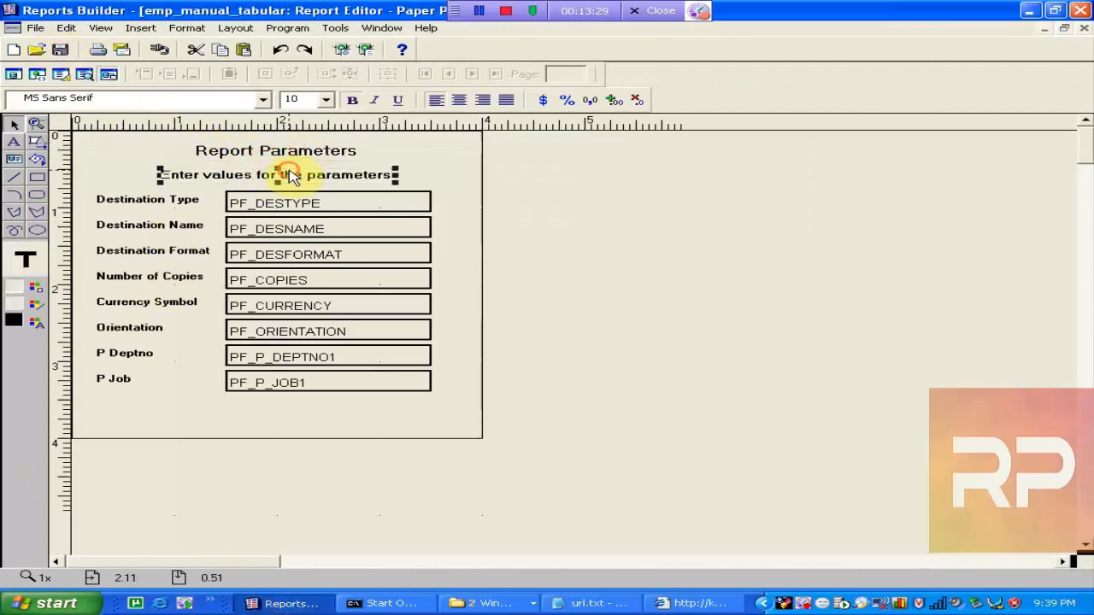
{"action": "left_click", "coordinate": [14, 177]}
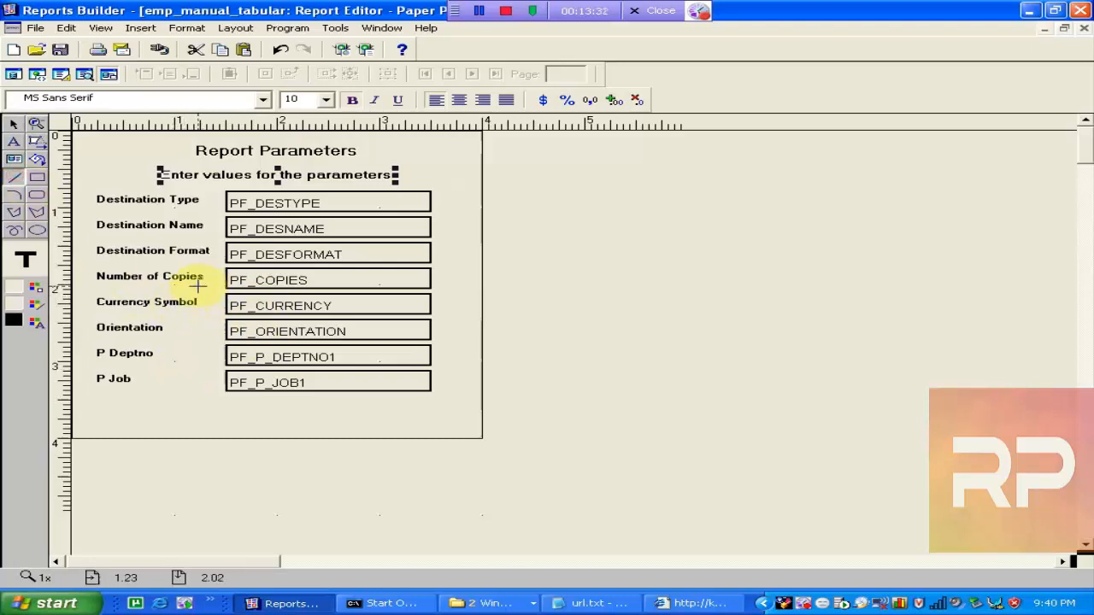
{"action": "left_click_drag", "start_coordinate": [172, 156], "coordinate": [388, 157]}
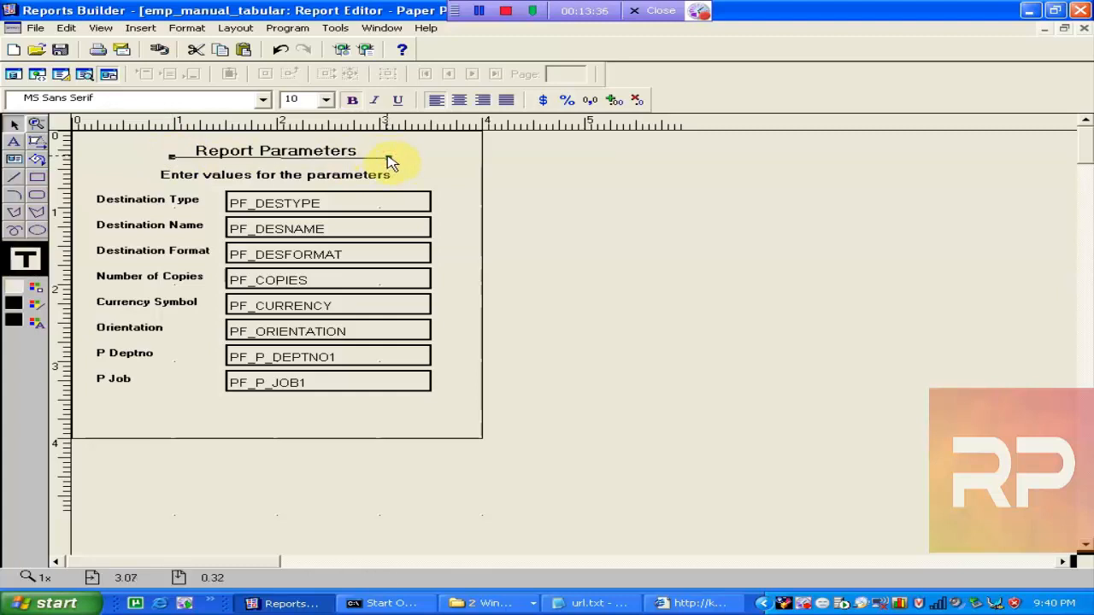
{"action": "left_click", "coordinate": [262, 164]}
{"action": "key", "text": "Delete"}
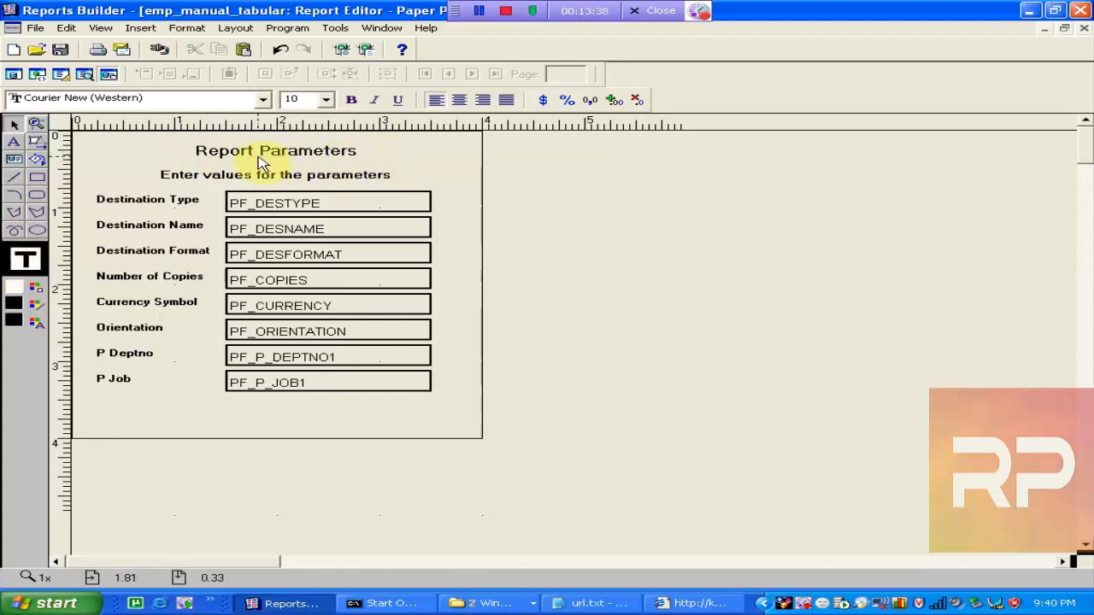
- Draw a horizontal line between the form title and instruction line, nudge it to span about 0.5 to 3.4 on the ruler, and save
{"action": "left_click", "coordinate": [14, 177]}
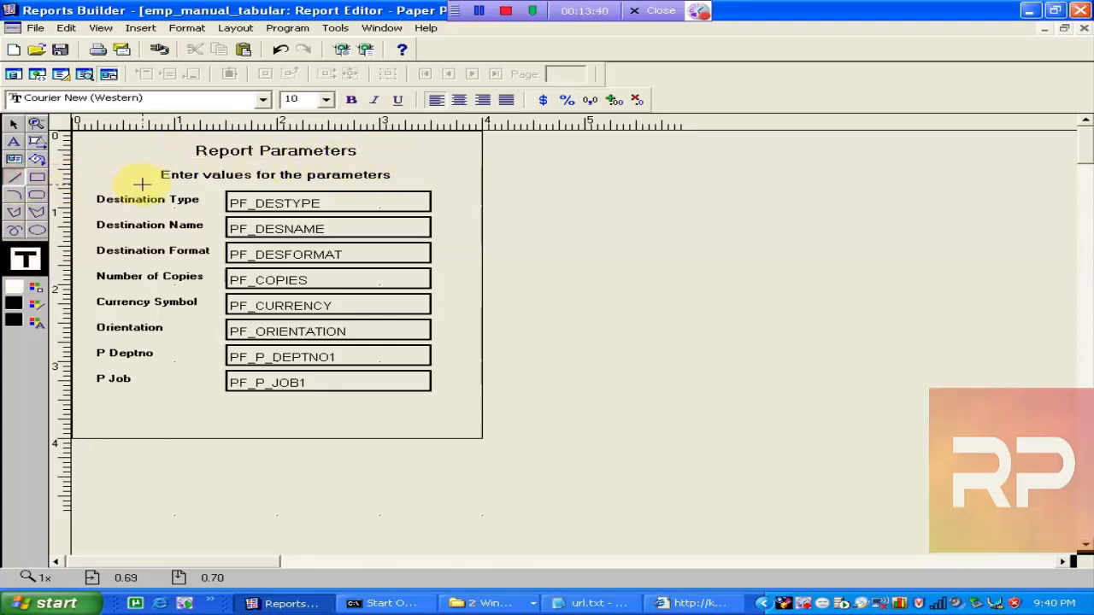
{"action": "left_click_drag", "start_coordinate": [107, 156], "coordinate": [406, 161]}
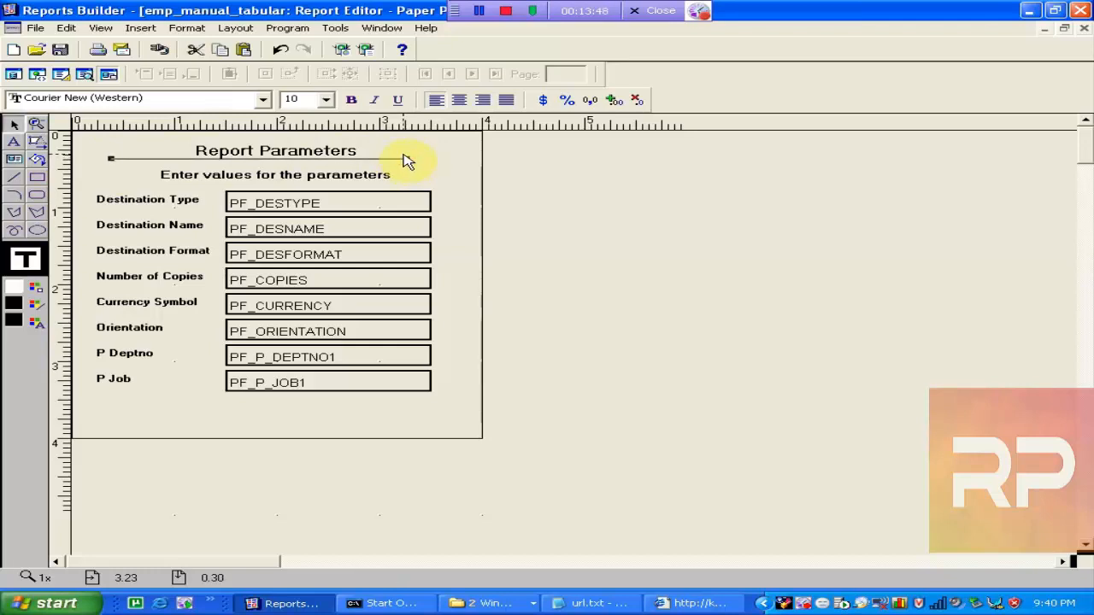
{"action": "key", "text": "Right"}
{"action": "key", "text": "Right"}
{"action": "key", "text": "Right"}
{"action": "key", "text": "Down"}
{"action": "key", "text": "Down"}
{"action": "key", "text": "Down"}
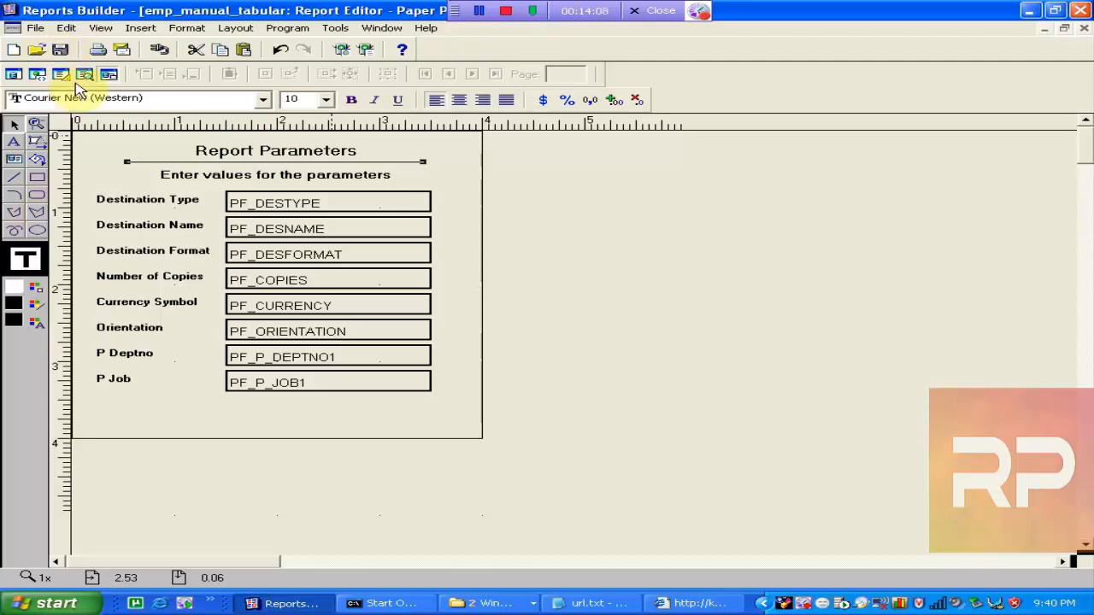
{"action": "left_click", "coordinate": [59, 48]}
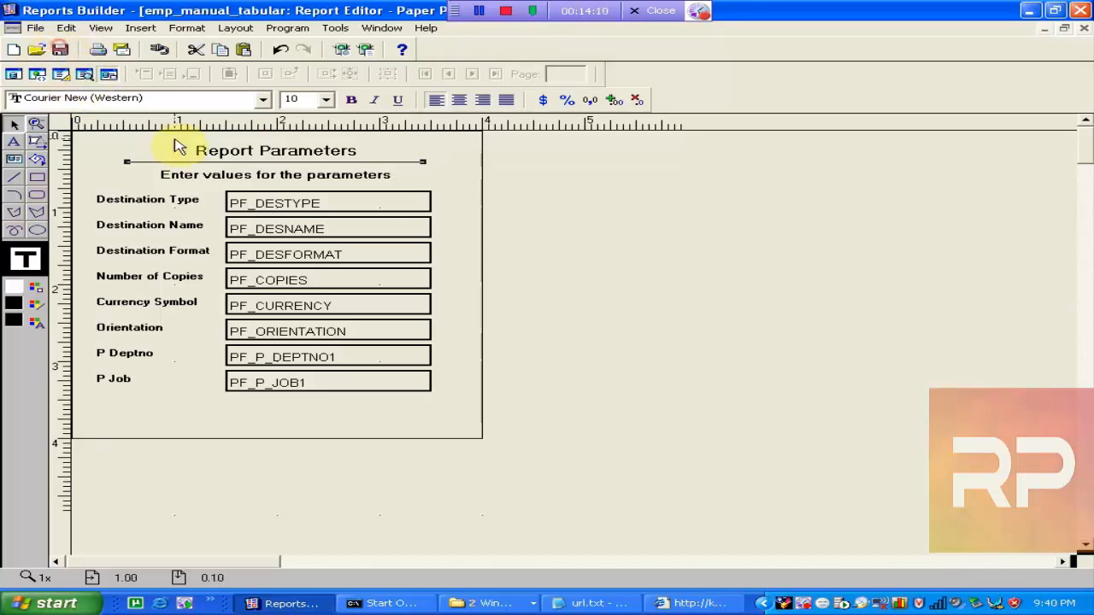
- Switch to the browser to review the report URL's parameters, return to Reports Builder and save the report again
{"action": "left_click", "coordinate": [688, 603]}
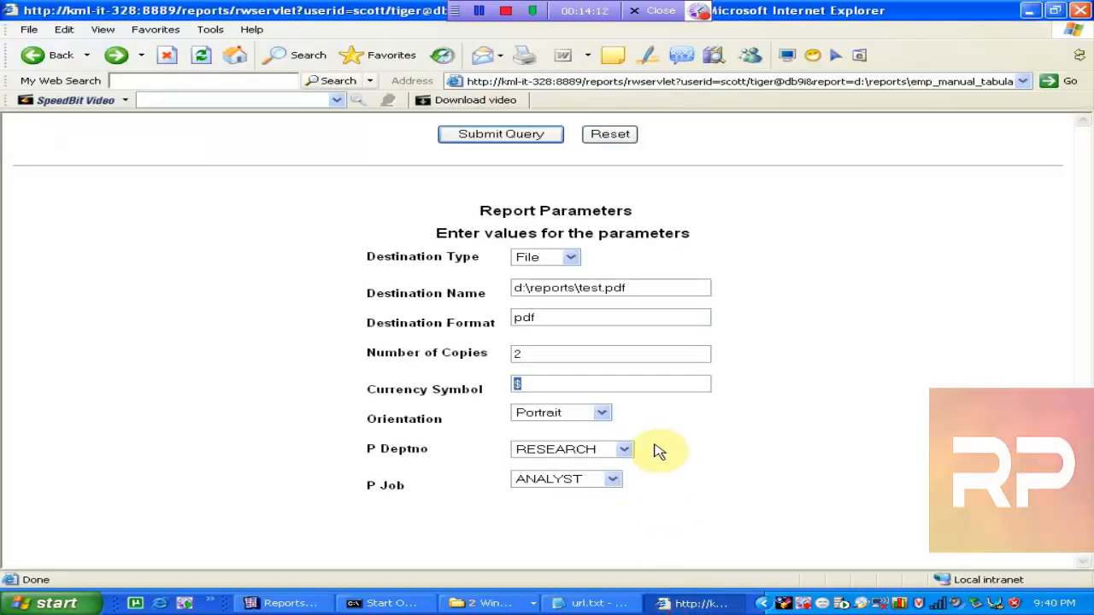
{"action": "left_click", "coordinate": [512, 82]}
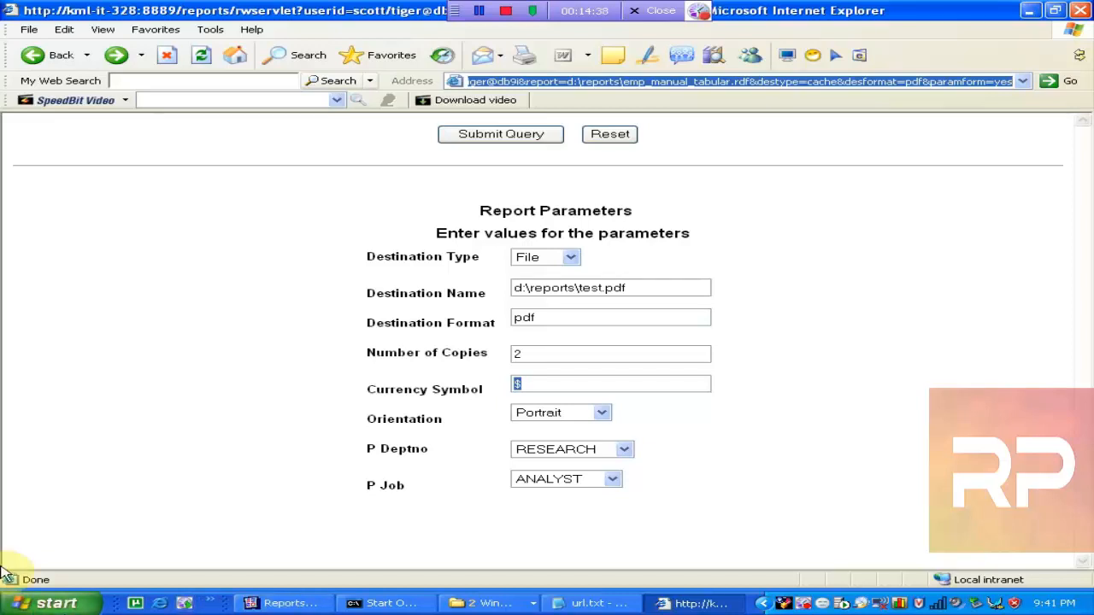
{"action": "left_click", "coordinate": [283, 604]}
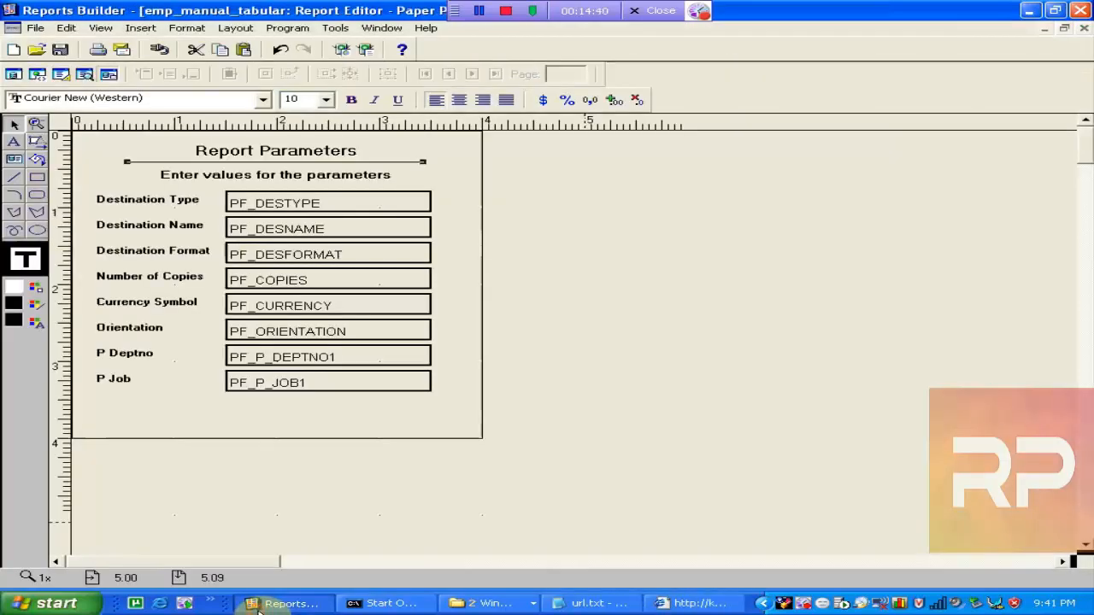
{"action": "left_click", "coordinate": [67, 52]}
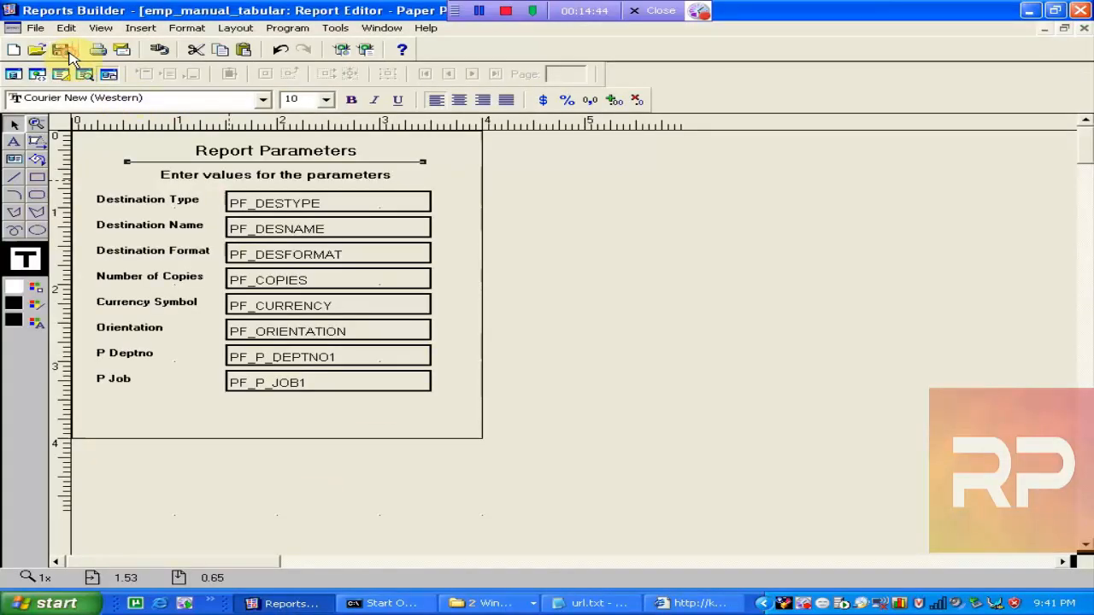